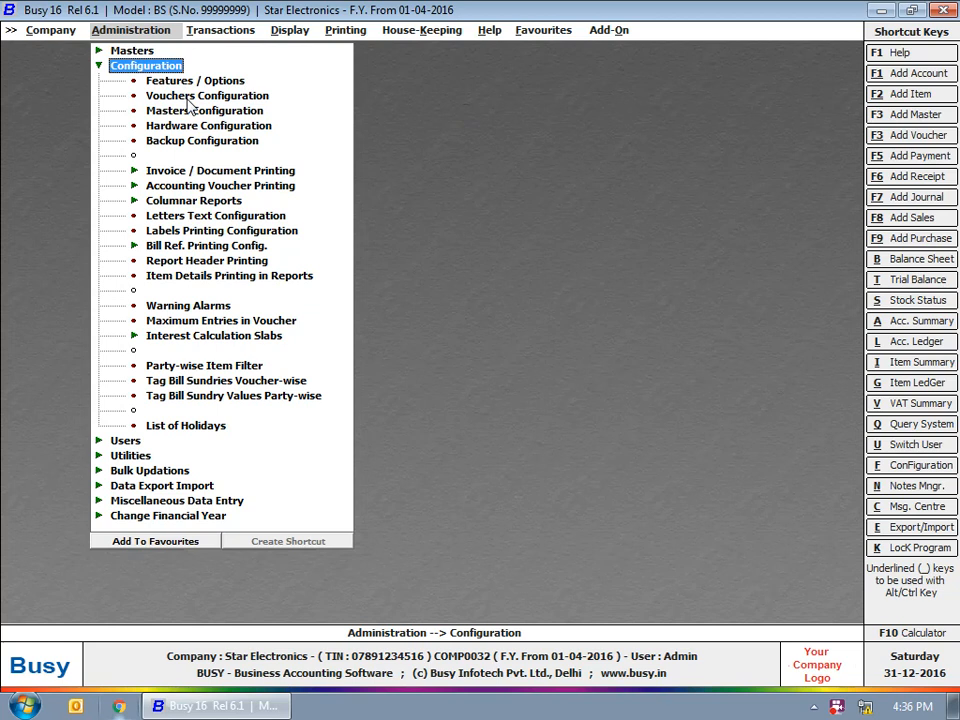
Add a new Sales voucher series named CrdtSale in Vouchers Configuration
{"action": "left_click", "coordinate": [187, 99]}
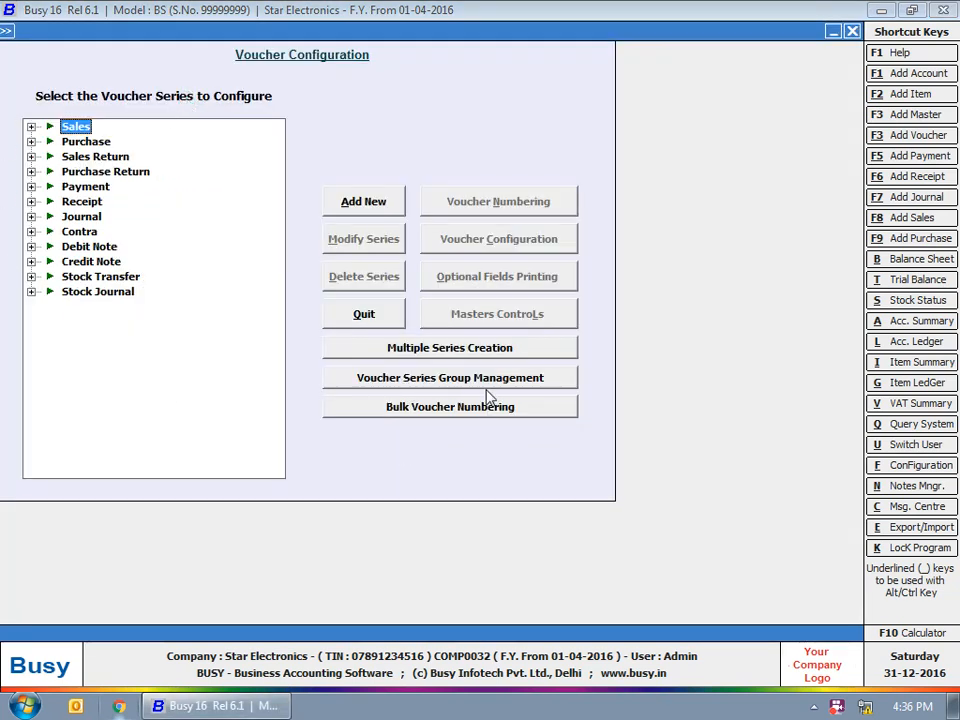
{"action": "left_click", "coordinate": [31, 126]}
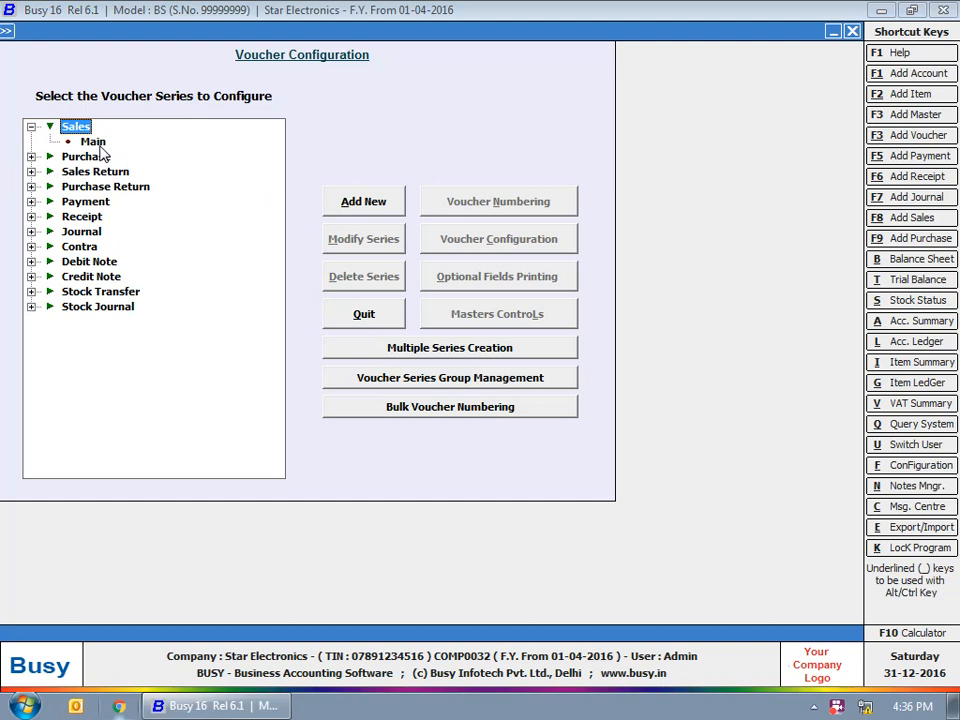
{"action": "left_click", "coordinate": [375, 207]}
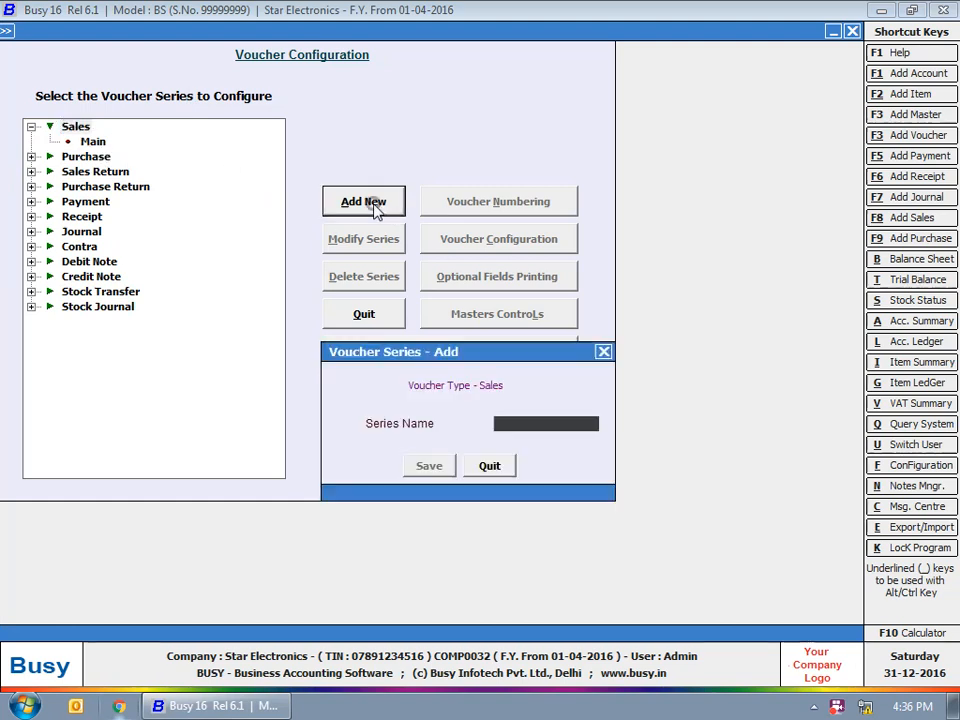
{"action": "type", "text": "CrdtSale"}
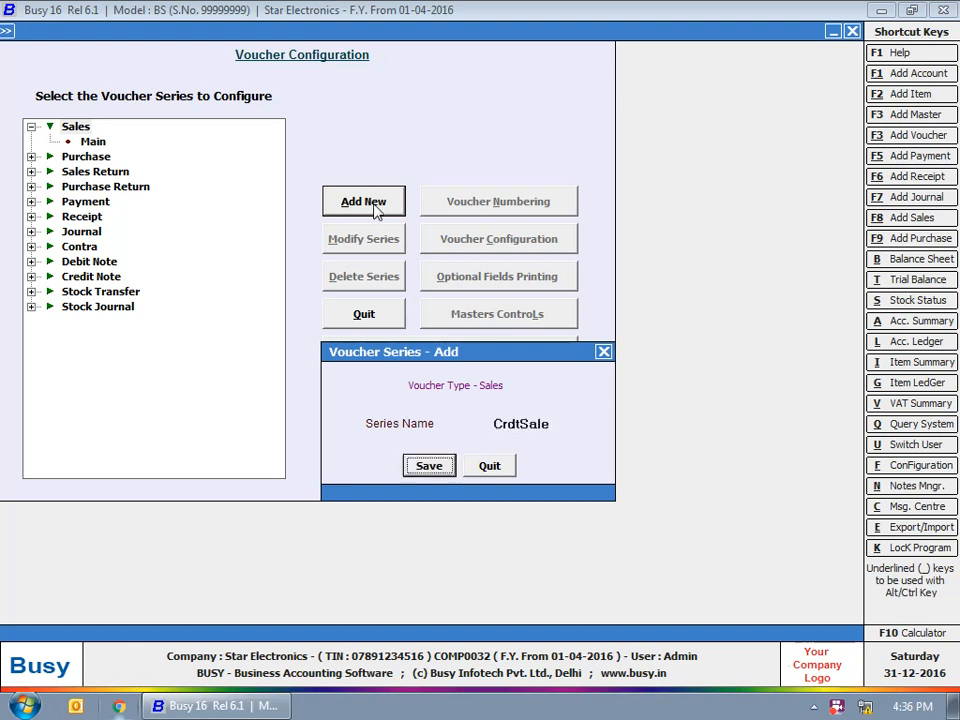
{"action": "key", "text": "Return"}
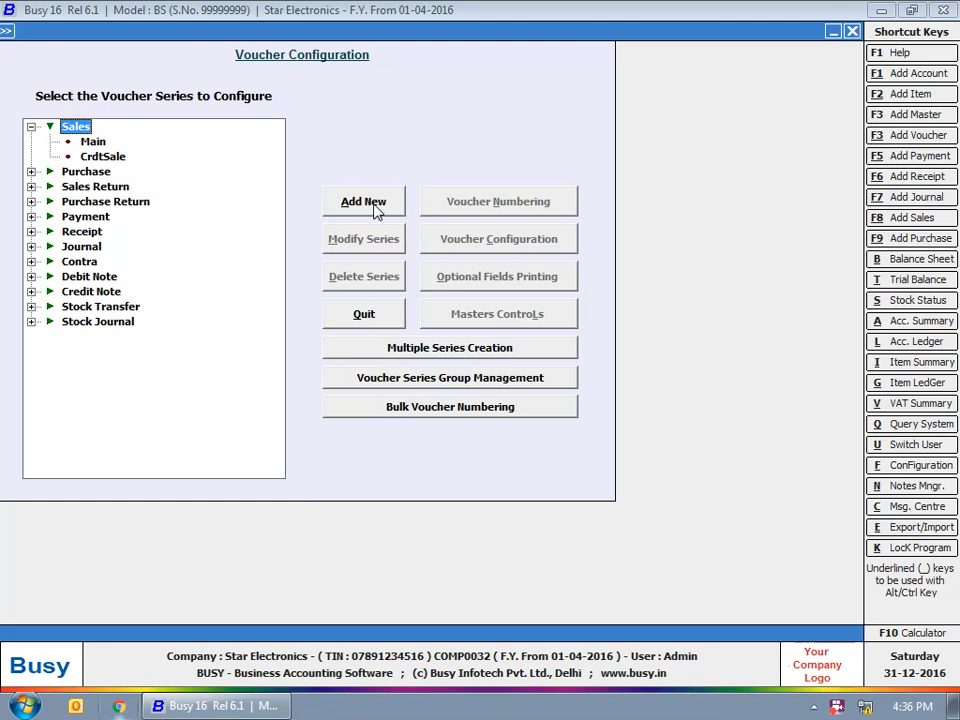
Add a second Sales series named CashSale and select it in the series list
{"action": "left_click", "coordinate": [365, 202]}
{"action": "type", "text": "Ca"}
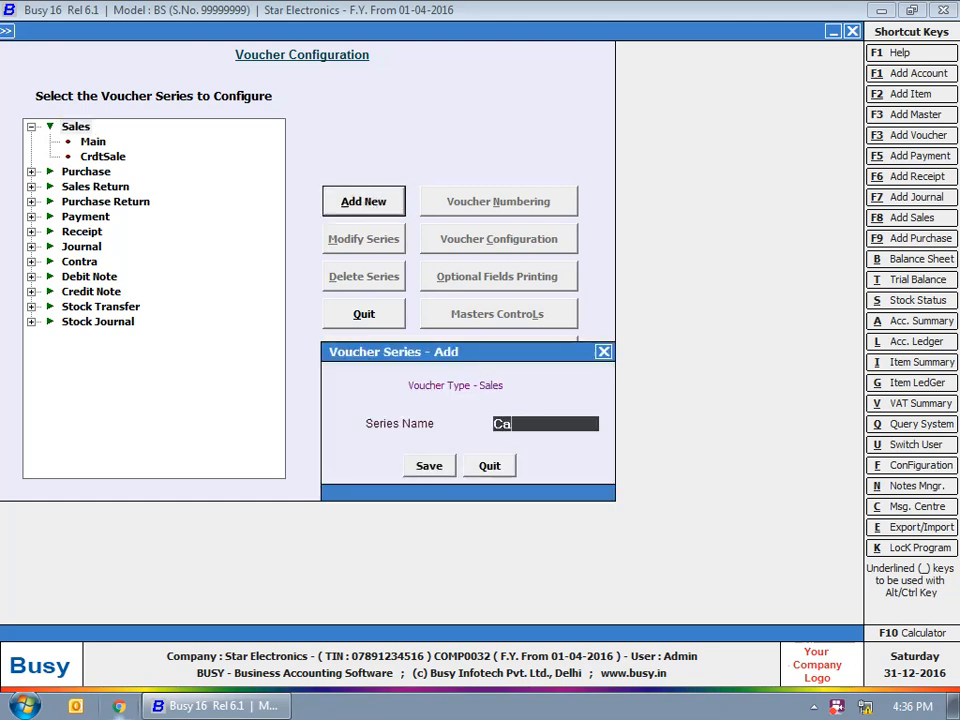
{"action": "type", "text": "shSale"}
{"action": "left_click", "coordinate": [420, 468]}
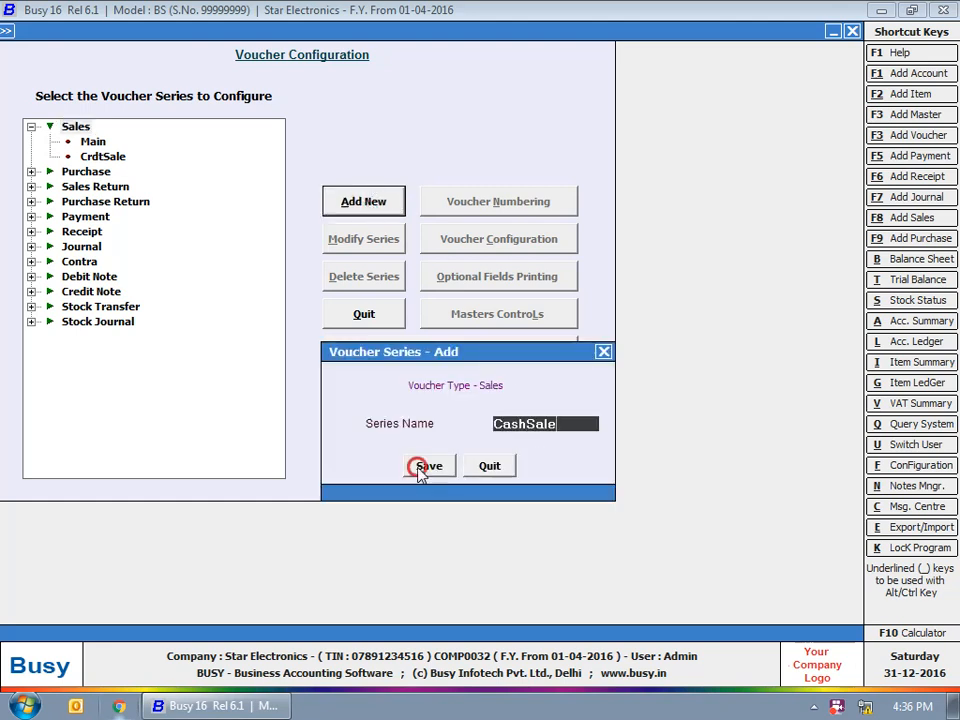
{"action": "left_click", "coordinate": [90, 157]}
{"action": "left_click", "coordinate": [115, 171]}
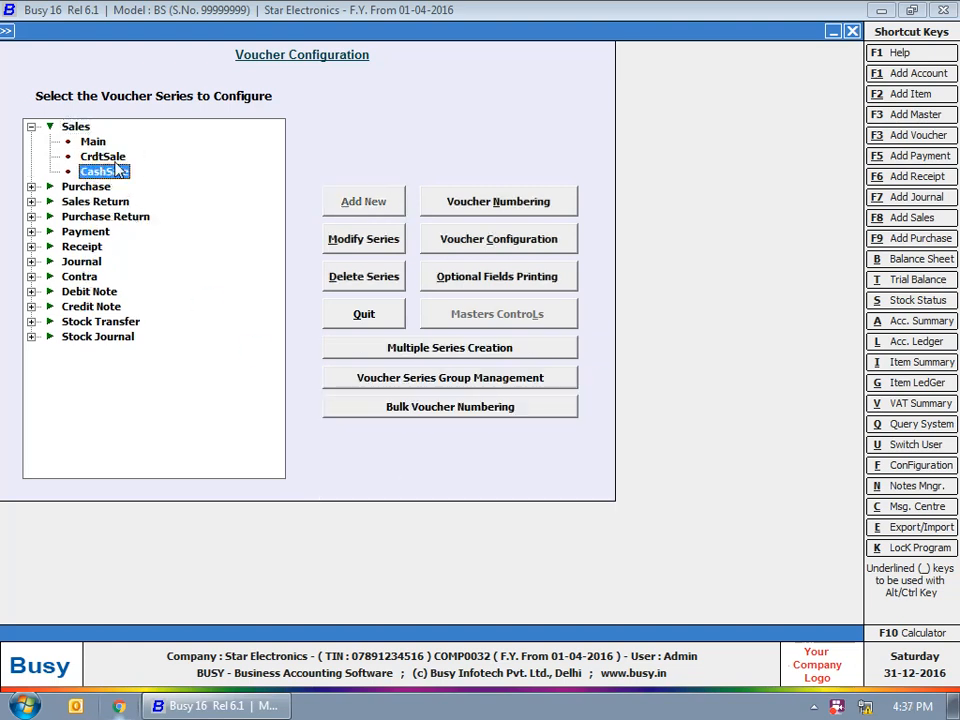
{"action": "left_click", "coordinate": [113, 158]}
{"action": "left_click", "coordinate": [108, 173]}
Open CashSale's voucher configuration and set No. Of Optional Fields to 2
{"action": "left_click", "coordinate": [509, 242]}
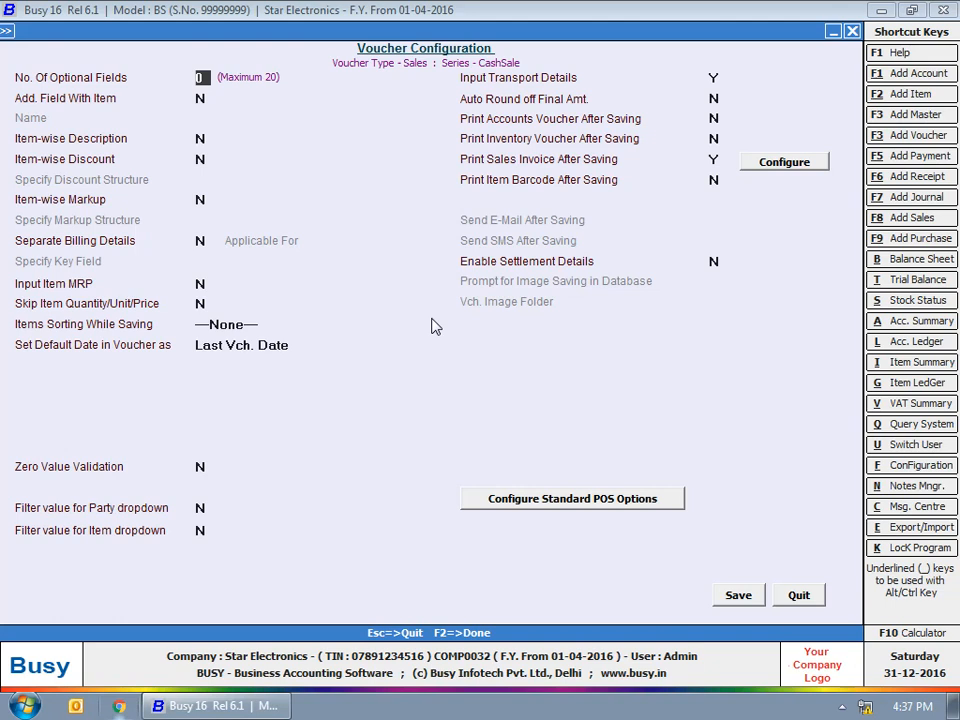
{"action": "type", "text": "2"}
{"action": "key", "text": "Return"}
Define the first optional field as Membership Number, type Text, with Maintain Master set to Y
{"action": "type", "text": "Membership Number"}
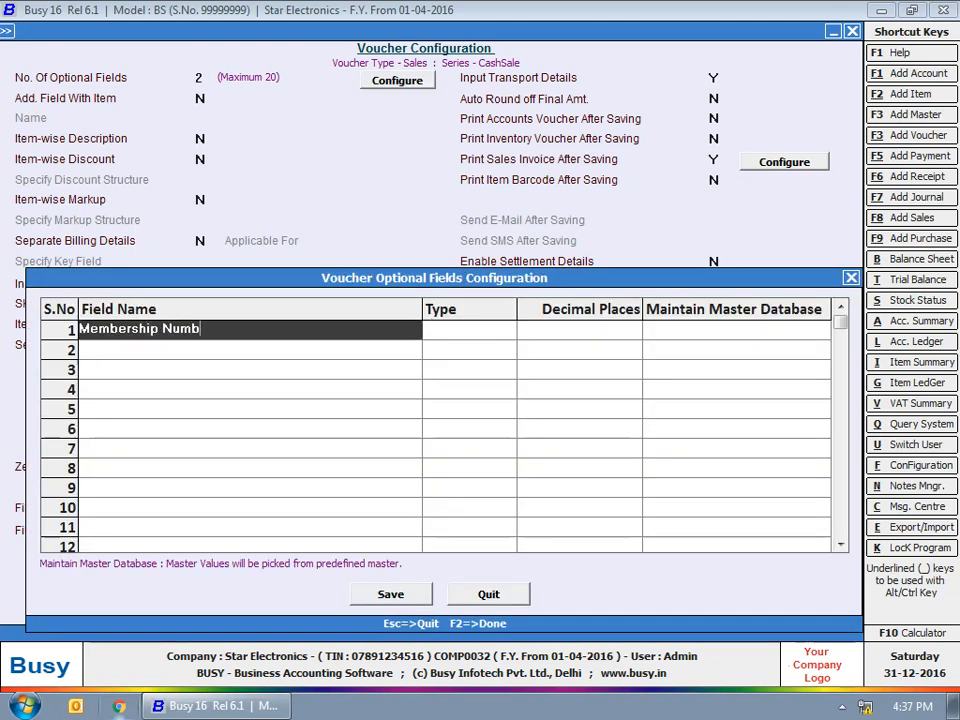
{"action": "key", "text": "Return"}
{"action": "key", "text": "Up"}
{"action": "key", "text": "Return"}
{"action": "key", "text": "y"}
{"action": "key", "text": "Return"}
Define the second optional field as Bonus Points, type Text, with no master, and save
{"action": "type", "text": "Bonus Points"}
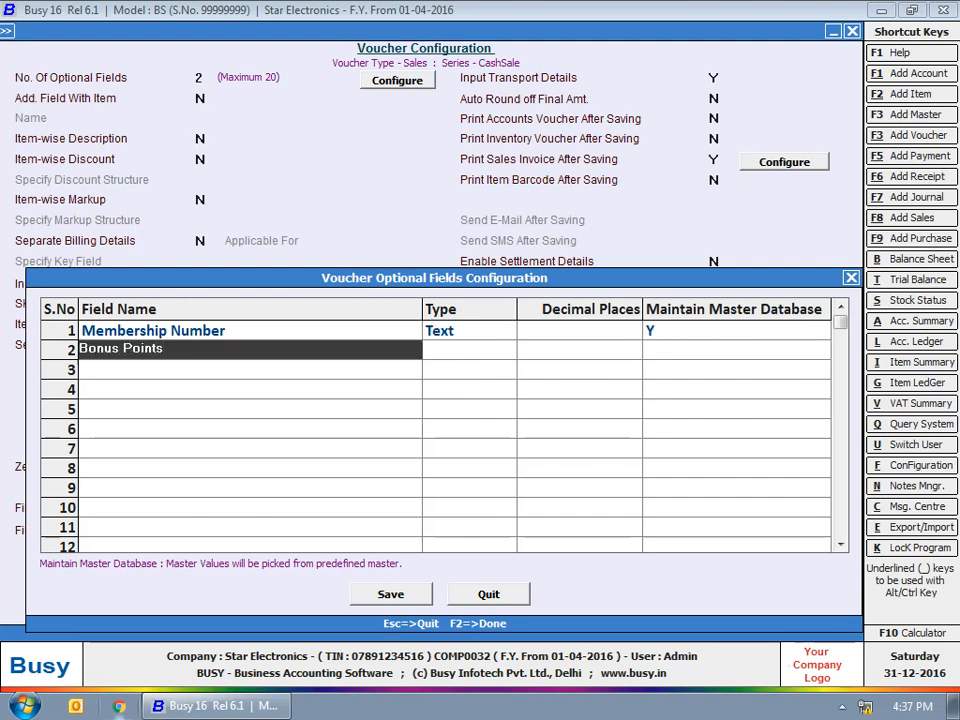
{"action": "key", "text": "Return"}
{"action": "type", "text": "tex"}
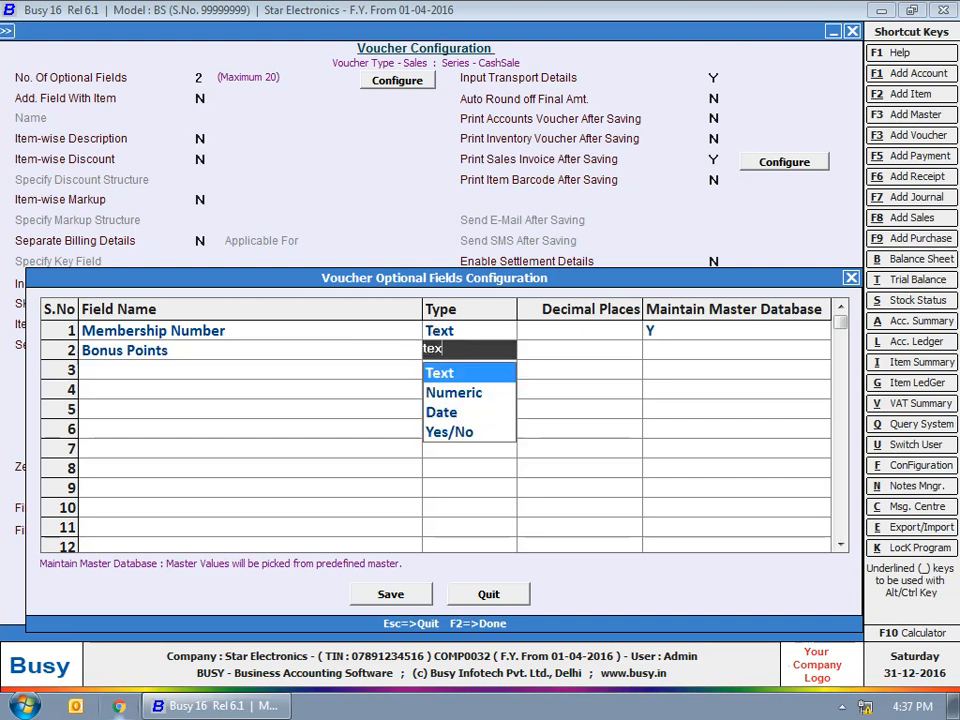
{"action": "key", "text": "Return"}
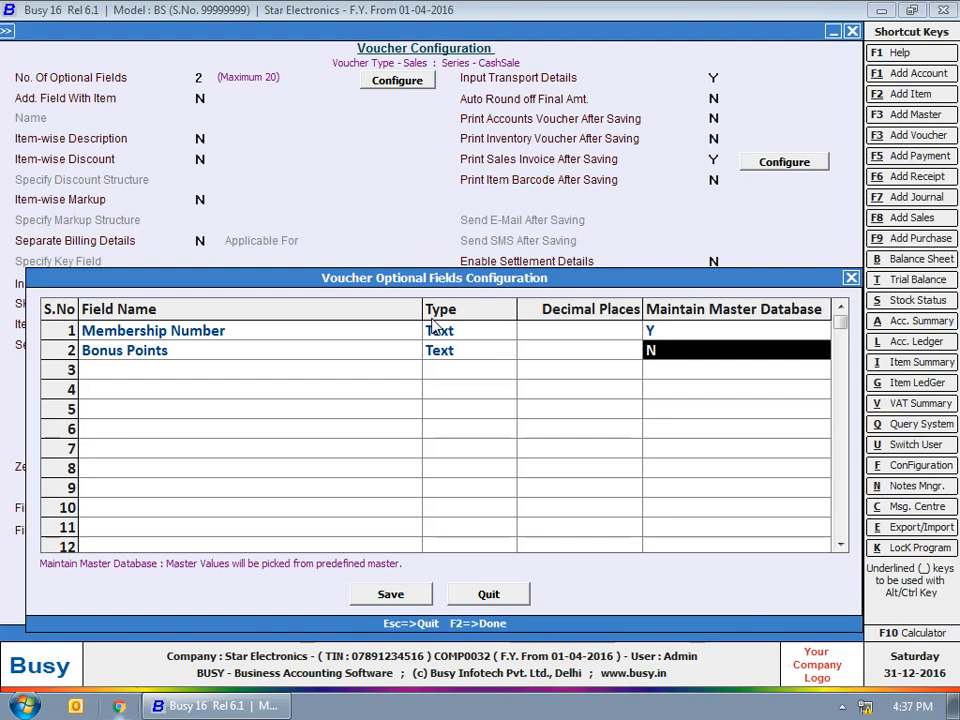
{"action": "key", "text": "Return"}
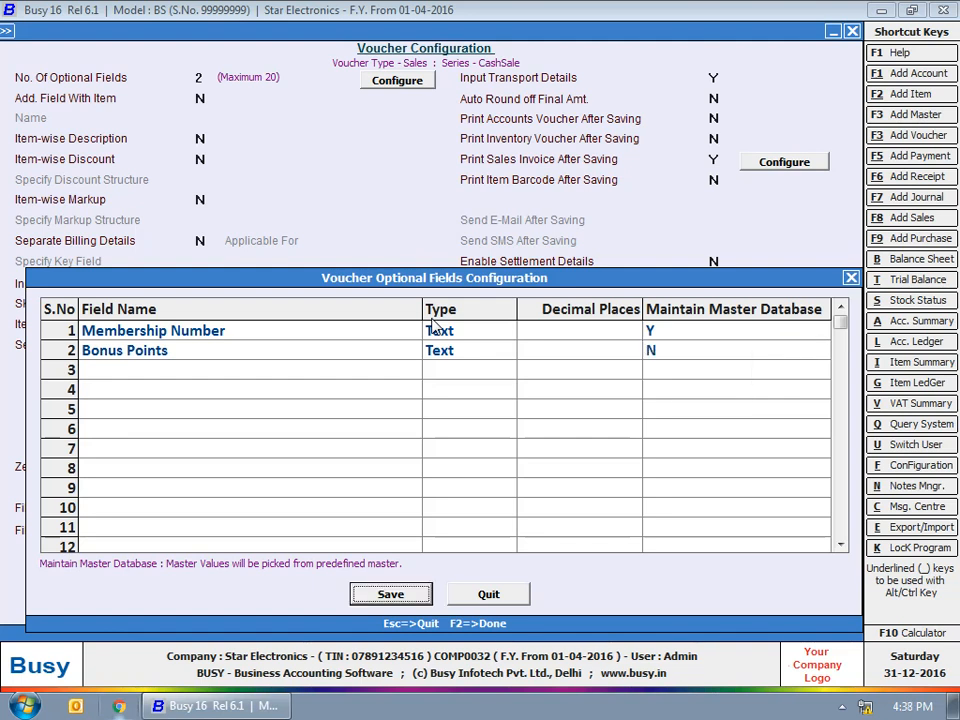
{"action": "key", "text": "Return"}
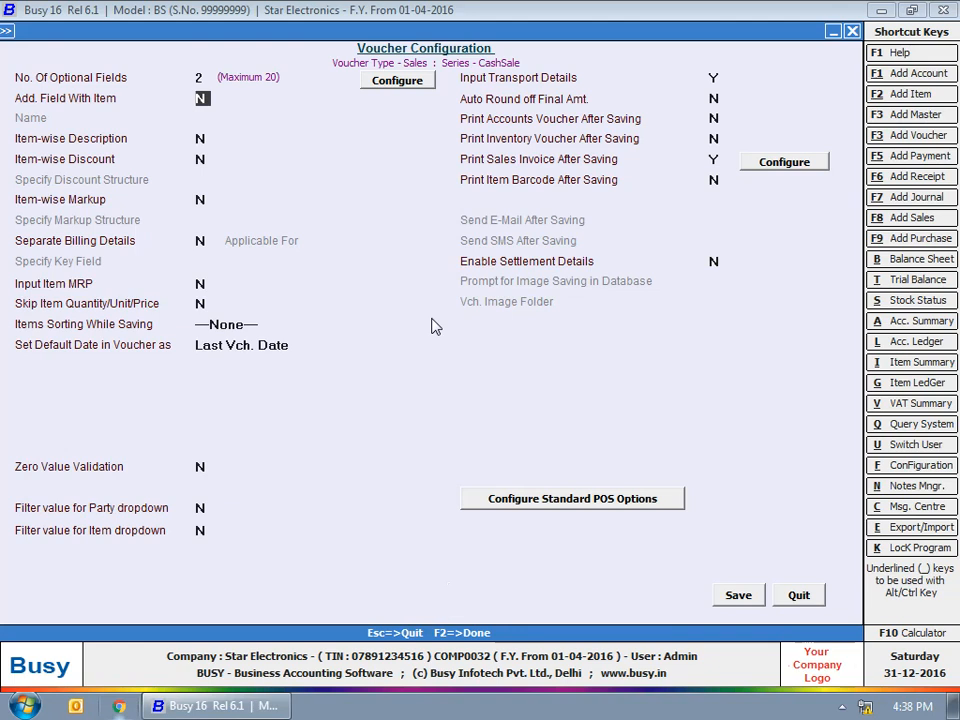
Set Add. Field With Item to Y named Serial Number, and Item-wise Description to Y
{"action": "key", "text": "y"}
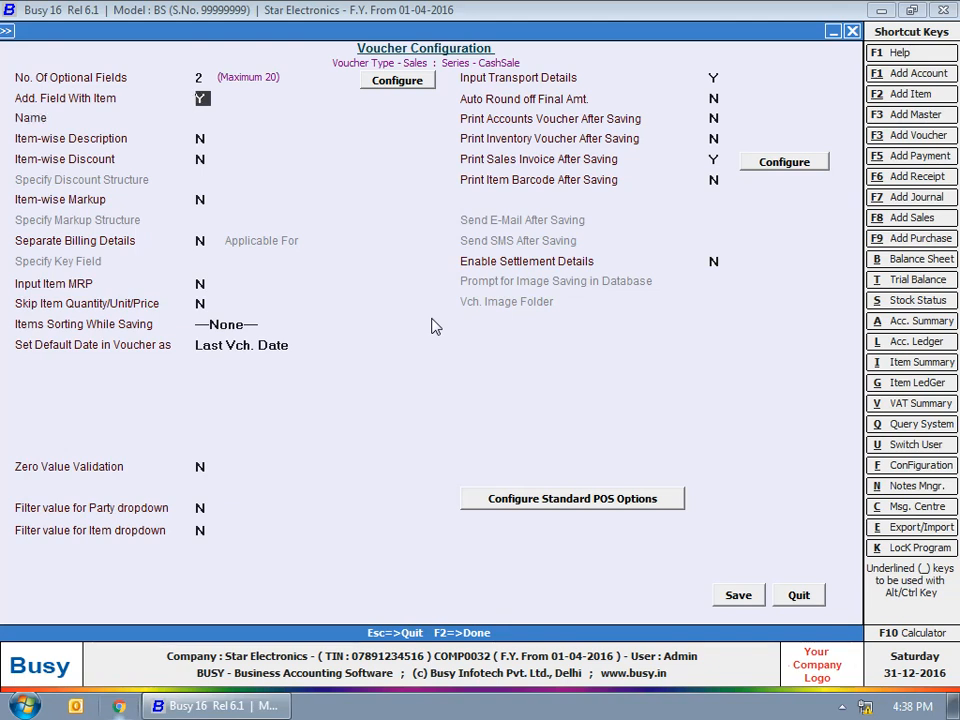
{"action": "key", "text": "Return"}
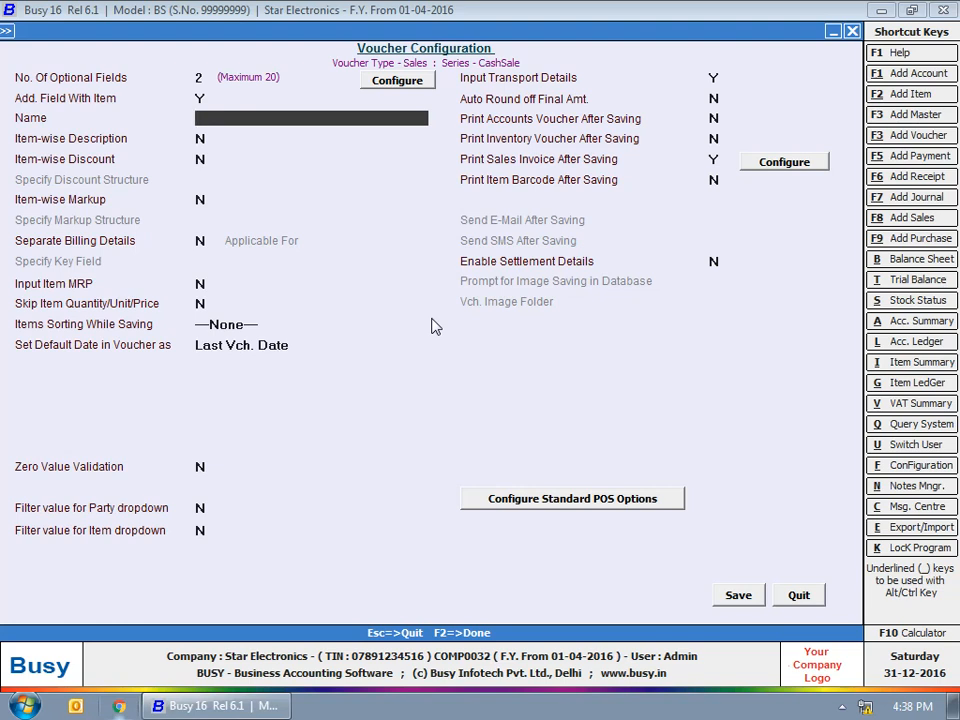
{"action": "type", "text": "Serial Number"}
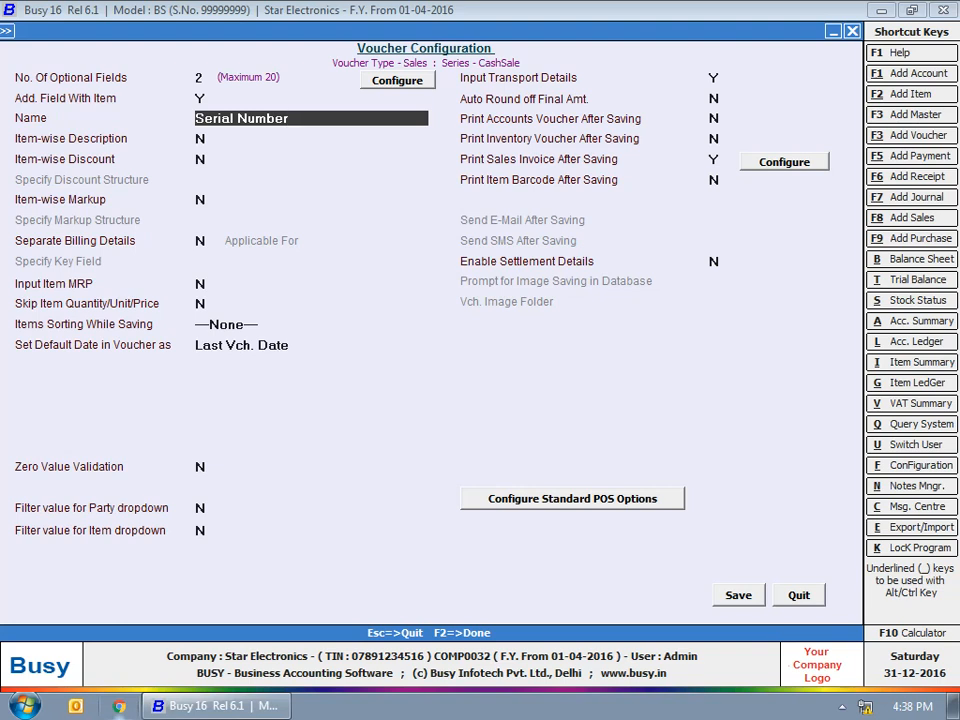
{"action": "key", "text": "Return"}
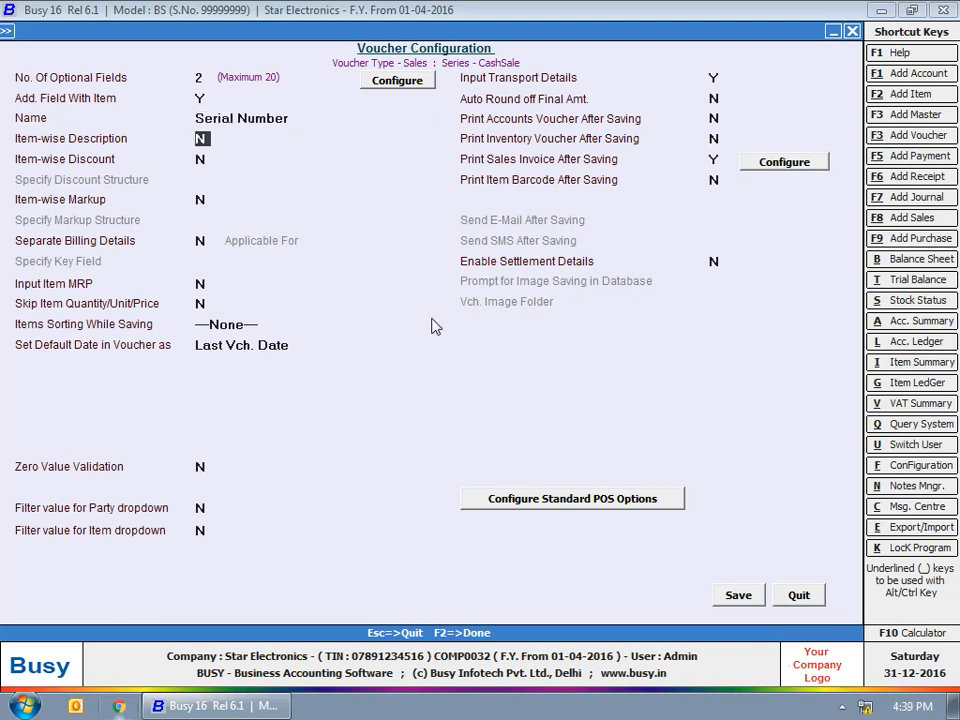
{"action": "type", "text": "Y"}
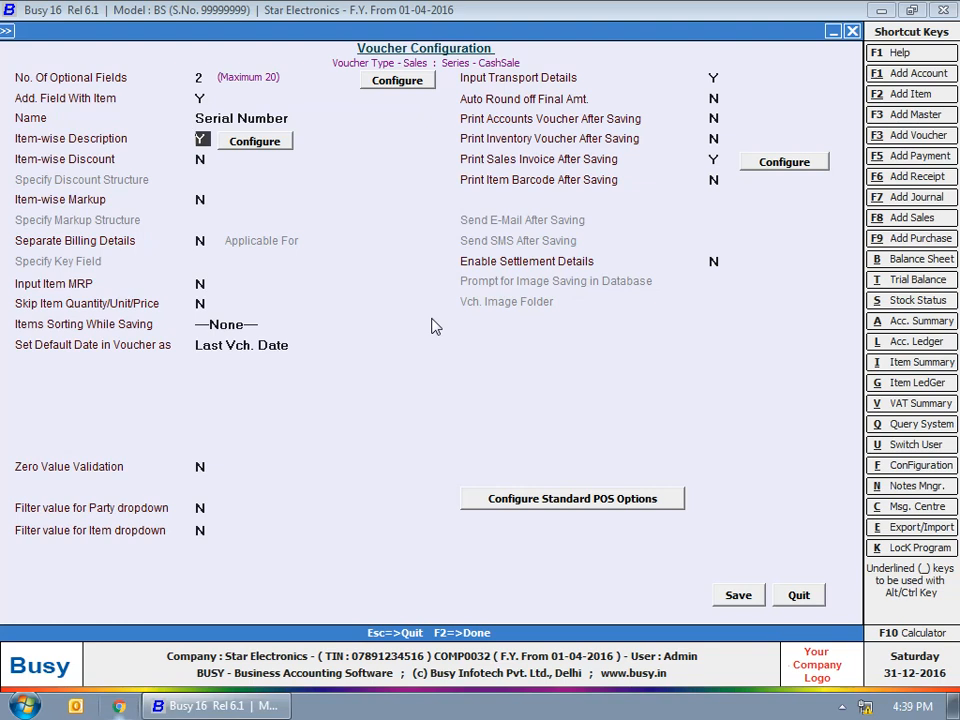
{"action": "key", "text": "Return"}
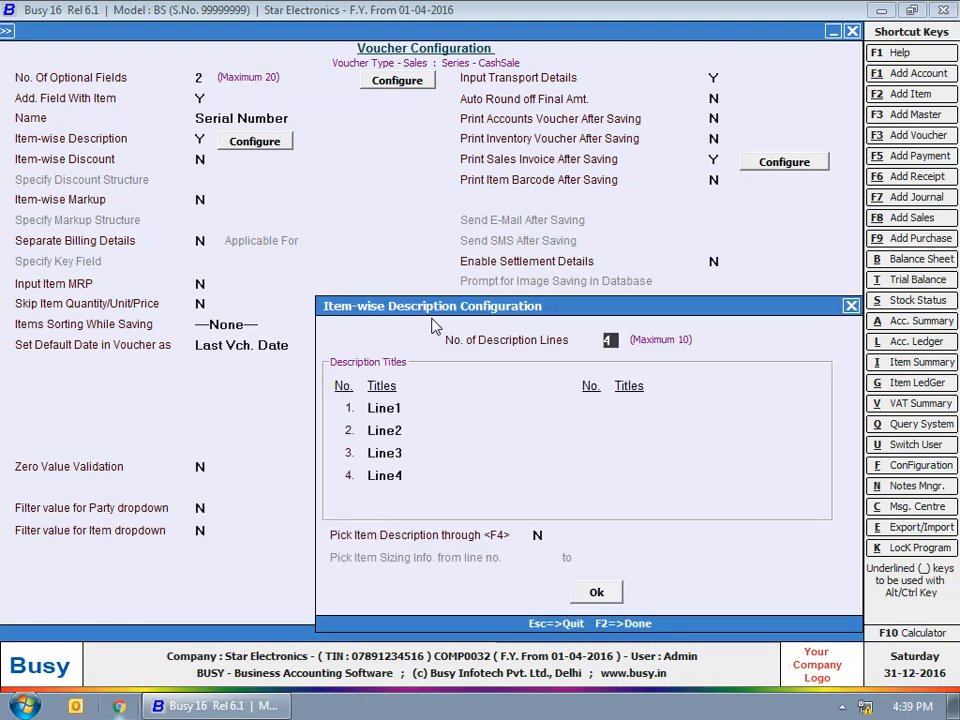
Rename description Line1–Line4 to Warranty Terms, Rating, Unique Selling Point and Type
{"action": "left_click", "coordinate": [446, 342]}
{"action": "left_click", "coordinate": [421, 410]}
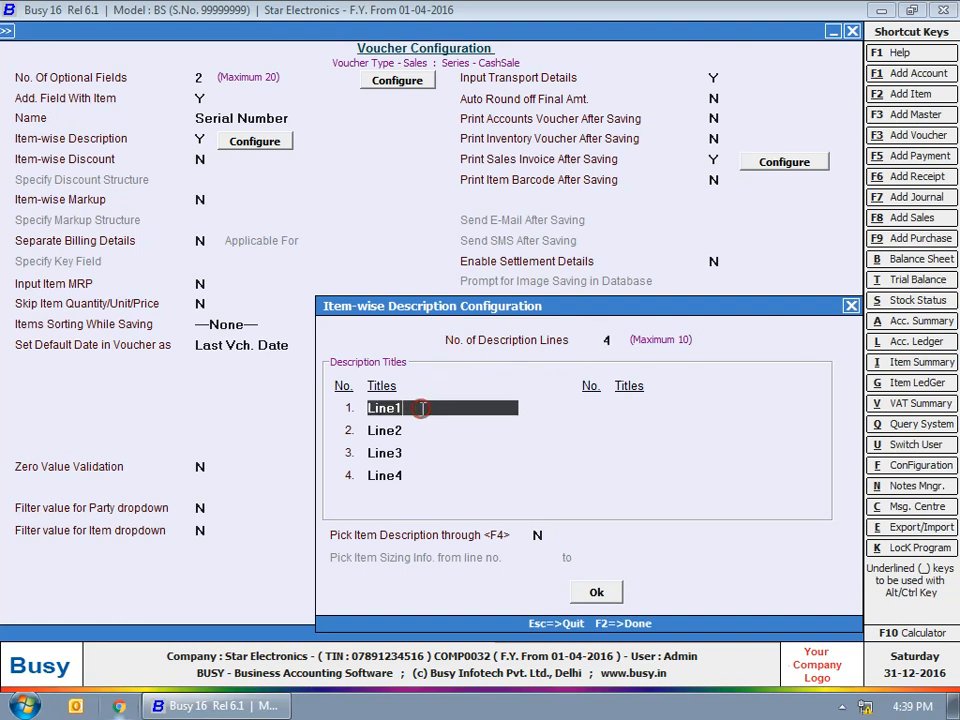
{"action": "type", "text": "Warranty Terms"}
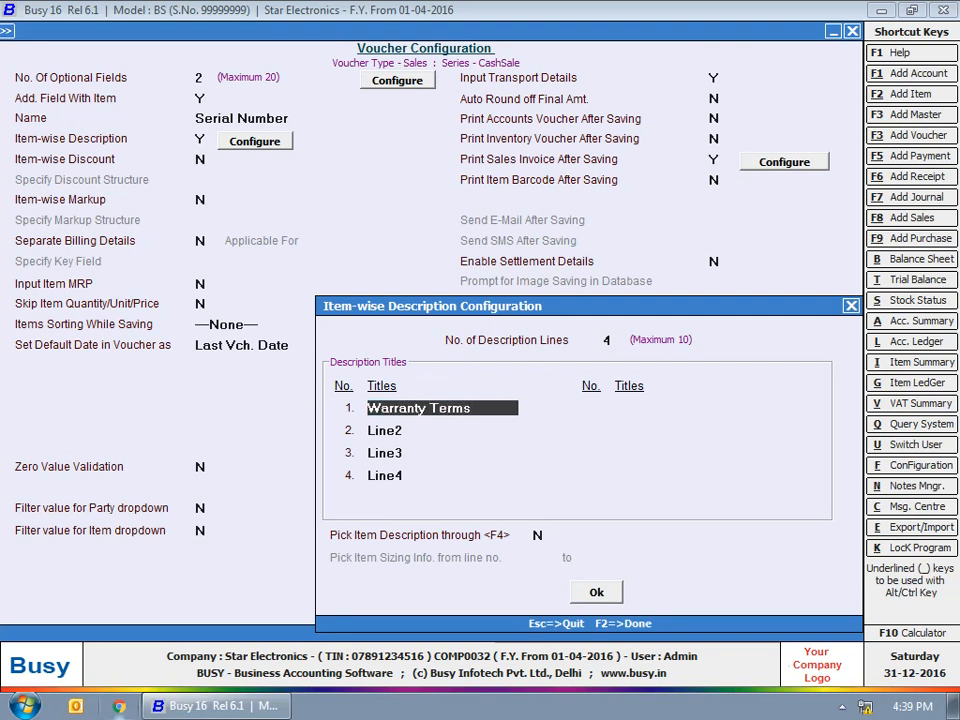
{"action": "key", "text": "Return"}
{"action": "type", "text": "R"}
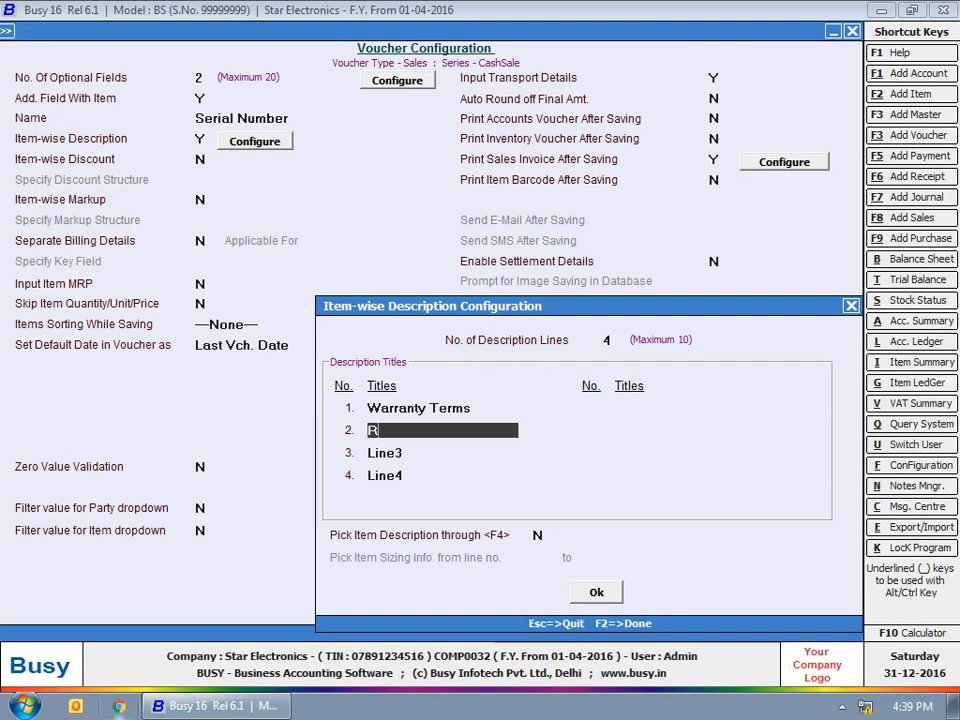
{"action": "type", "text": "ating"}
{"action": "key", "text": "Return"}
{"action": "type", "text": "Unique Selling Point"}
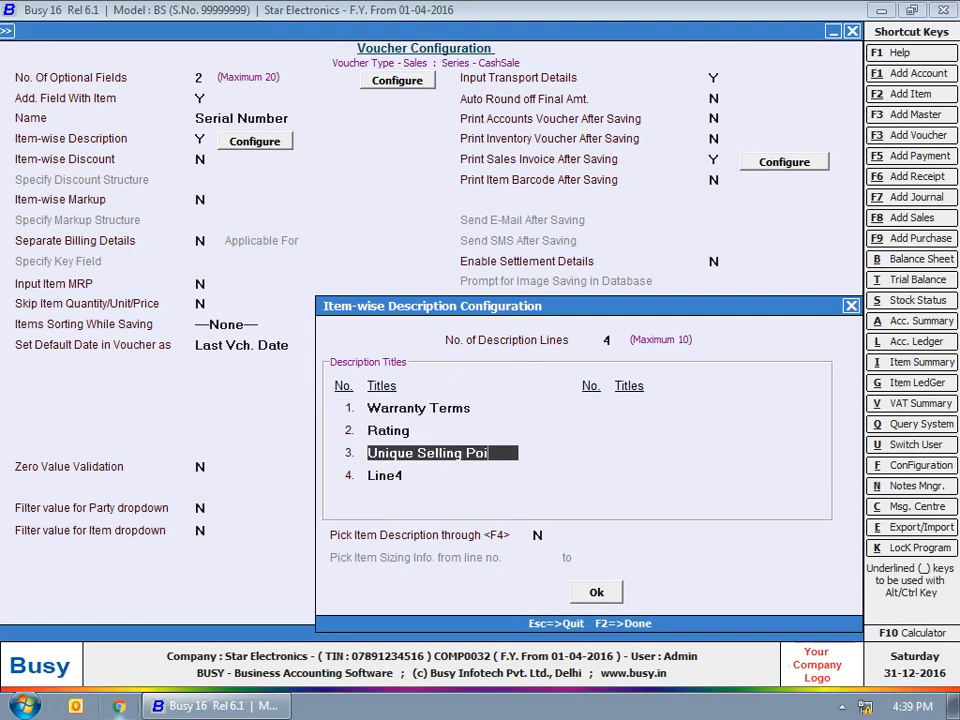
{"action": "key", "text": "Return"}
{"action": "type", "text": "Type"}
{"action": "key", "text": "Return"}
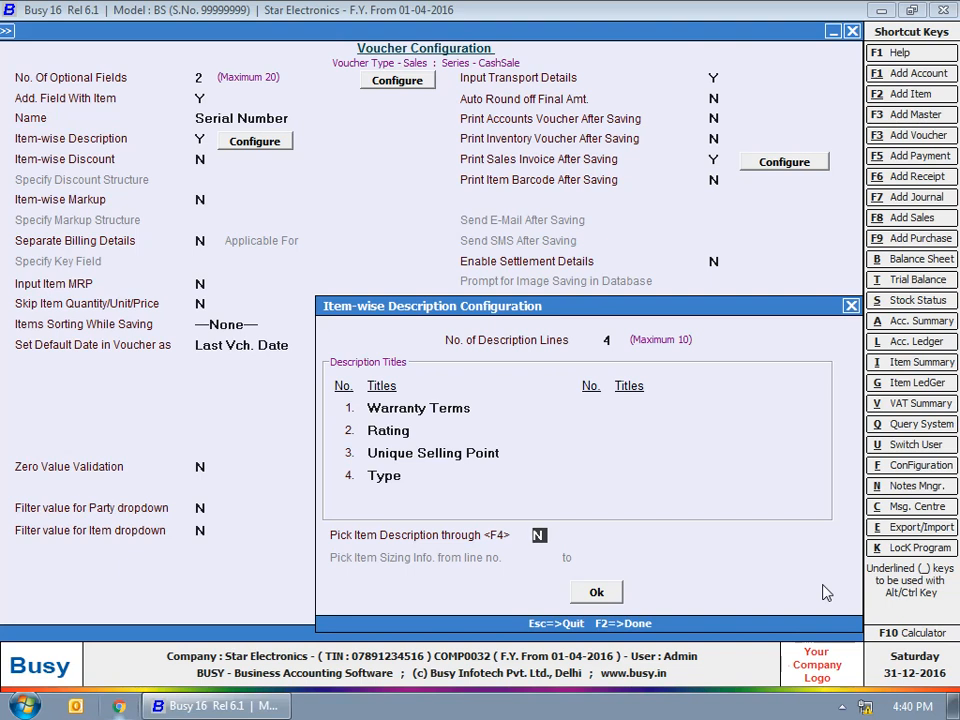
Confirm the description titles, enable item-wise discount, and pick Simple Discount, Absolute Amount
{"action": "left_click", "coordinate": [600, 593]}
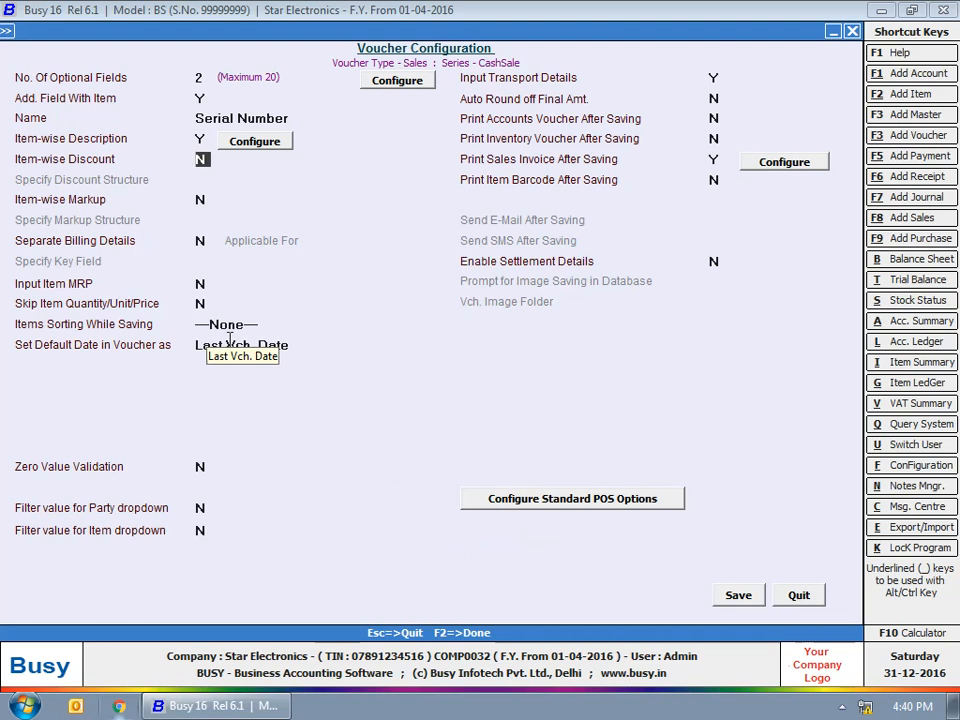
{"action": "type", "text": "Y"}
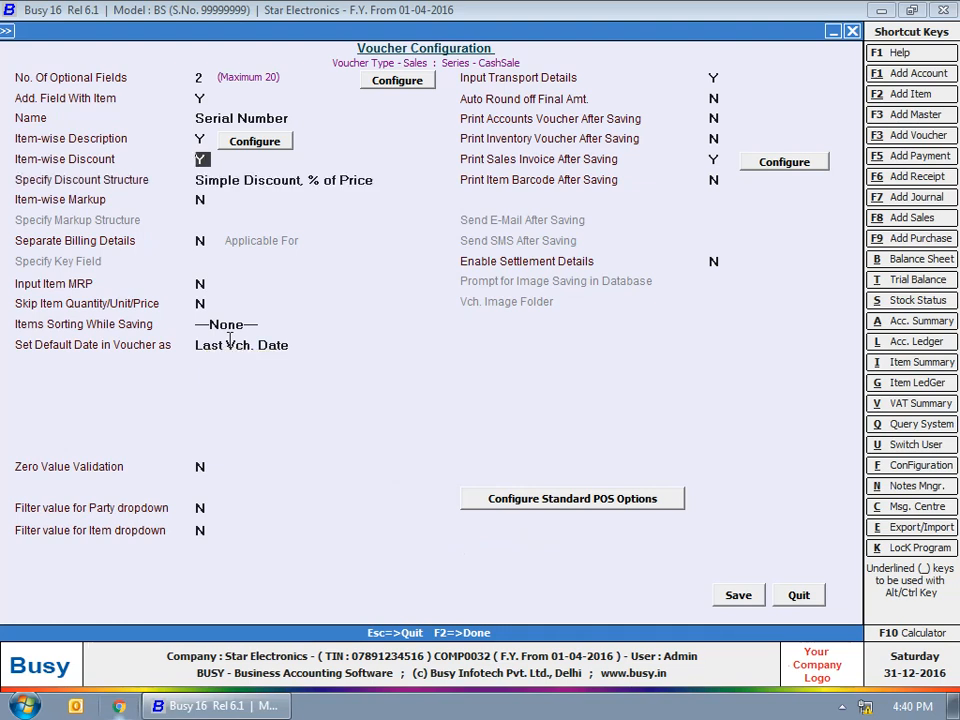
{"action": "key", "text": "Return"}
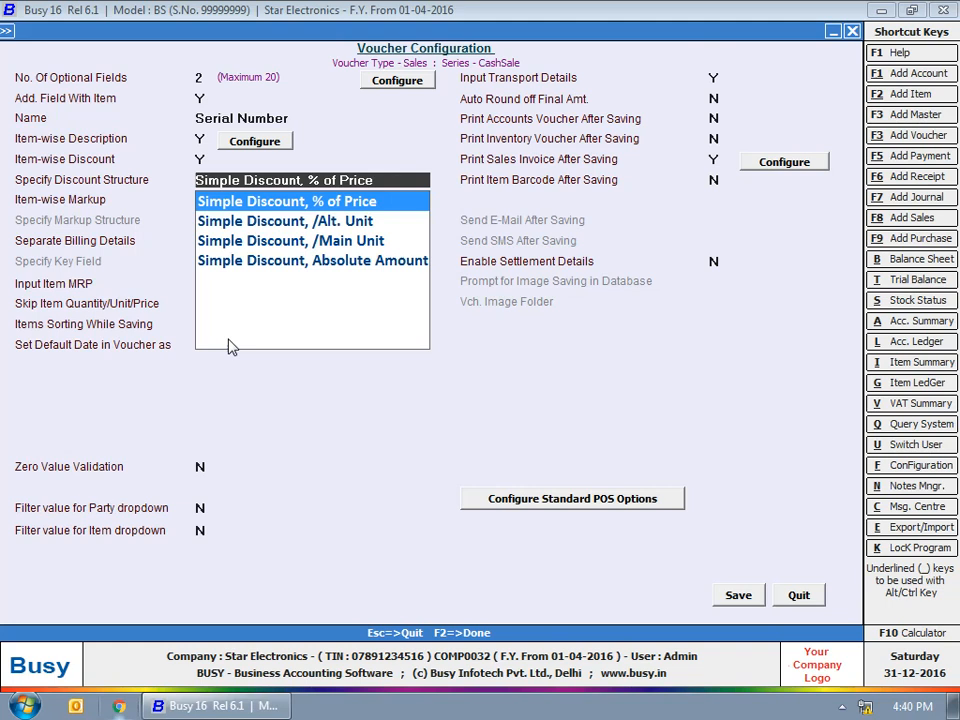
{"action": "key", "text": "Down"}
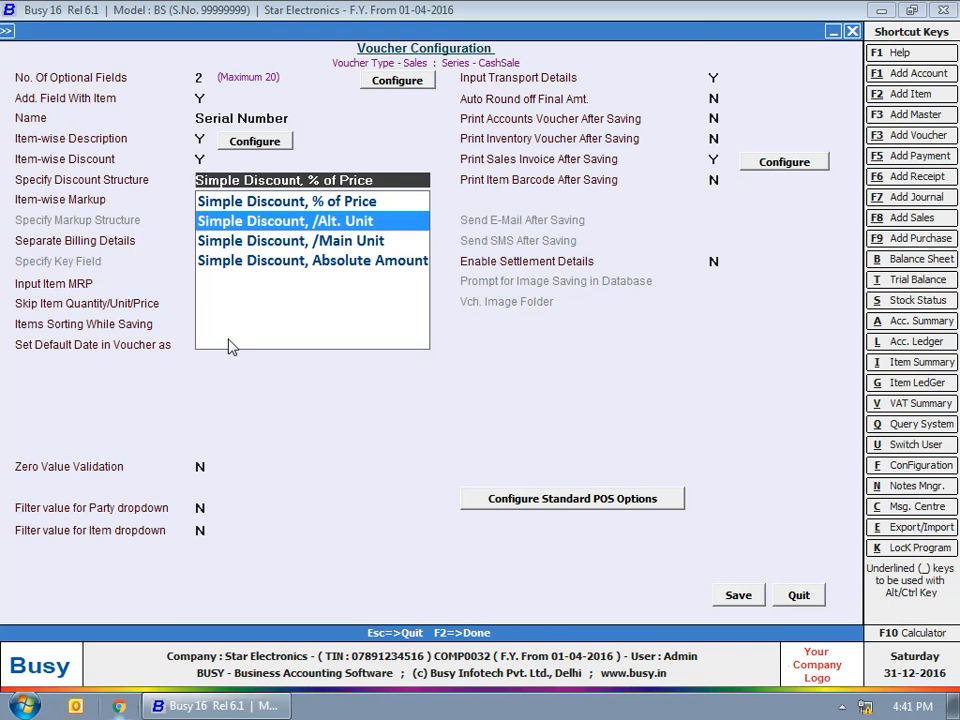
{"action": "key", "text": "Down"}
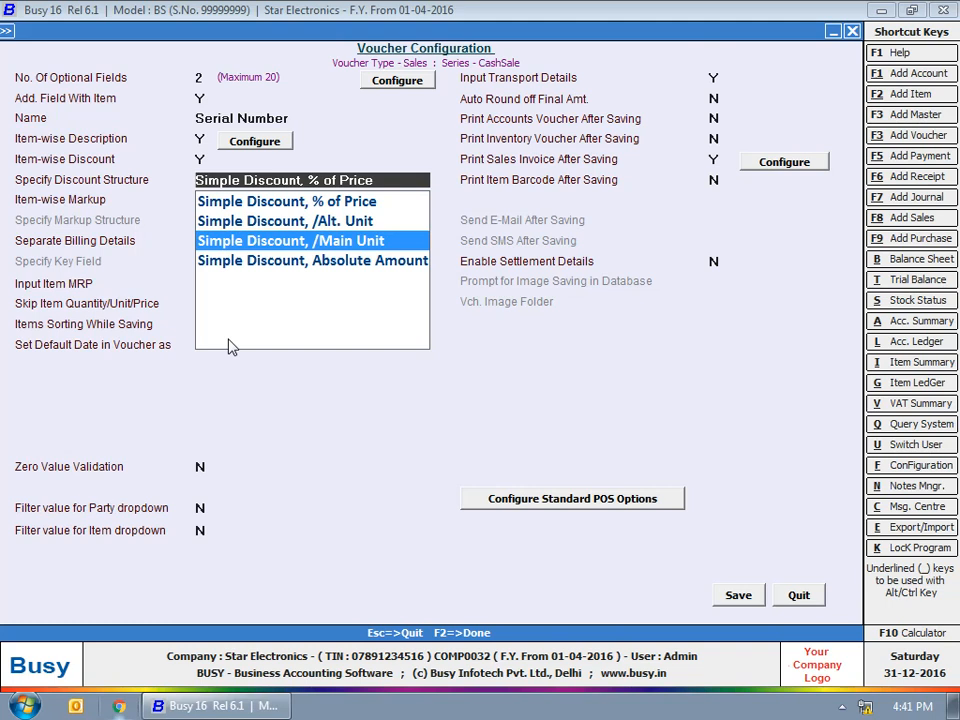
{"action": "key", "text": "Down"}
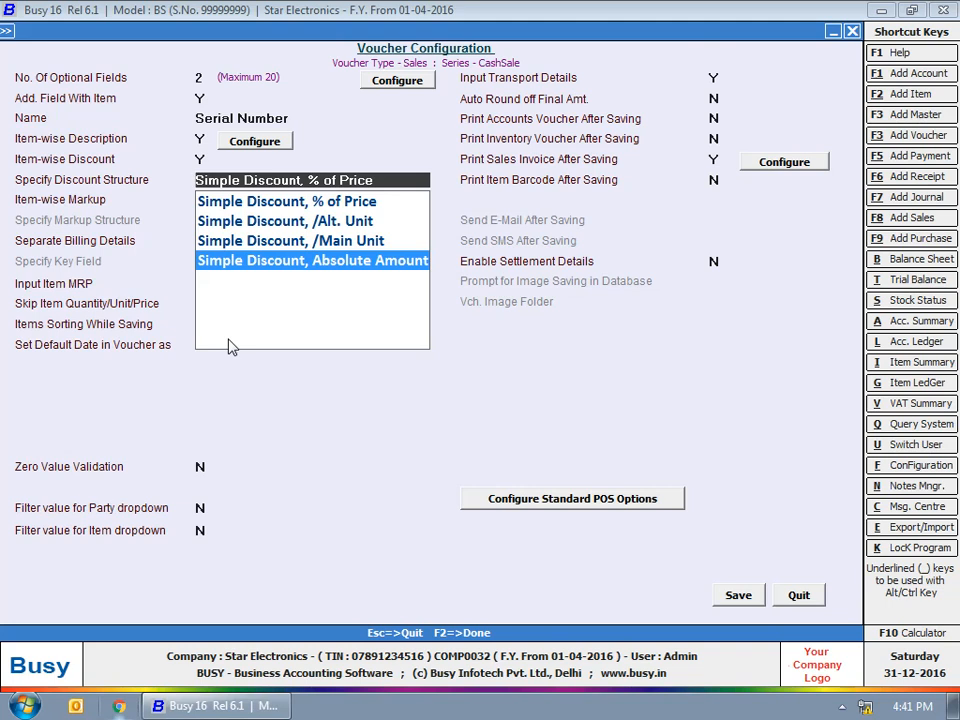
Accept the discount structure and enable item-wise markup as Simple Markup, Absolute Amount
{"action": "key", "text": "Return"}
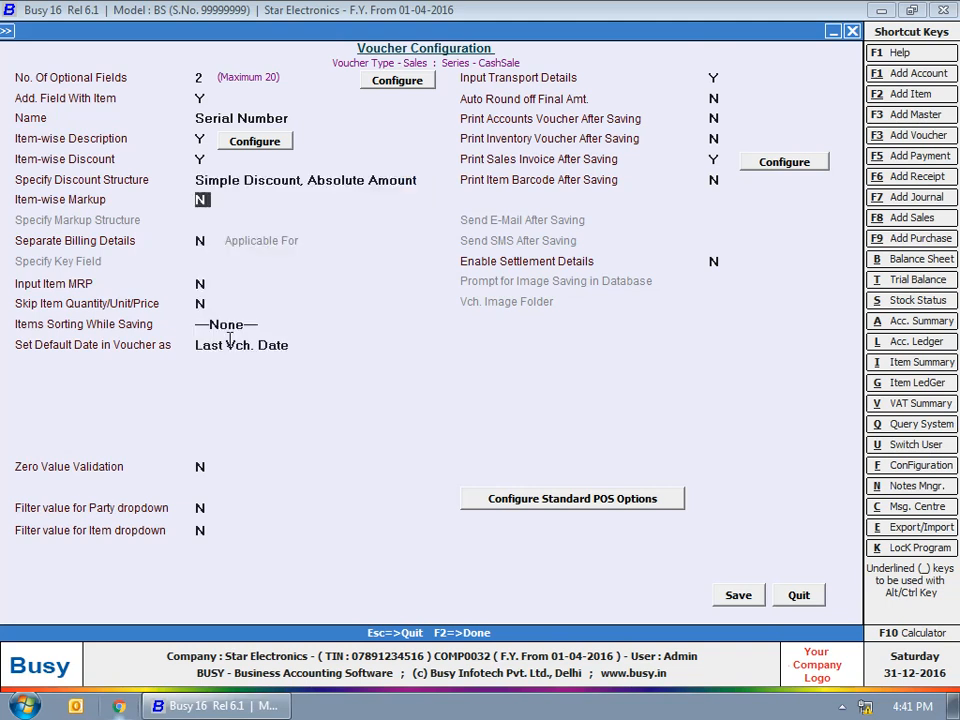
{"action": "key", "text": "y"}
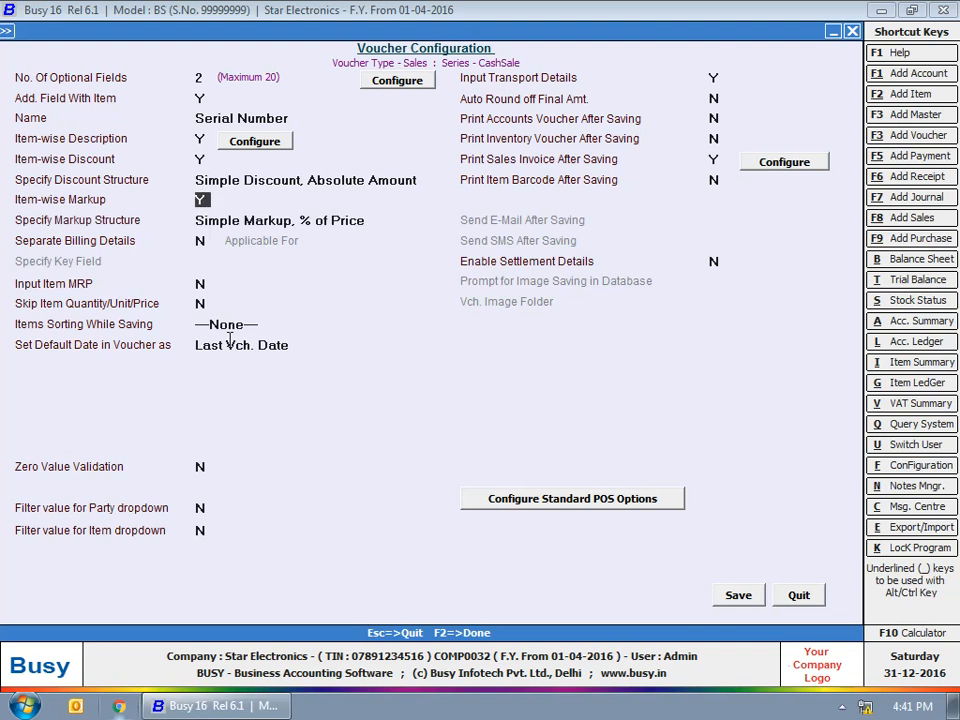
{"action": "key", "text": "Return"}
{"action": "key", "text": "Down"}
{"action": "key", "text": "Down"}
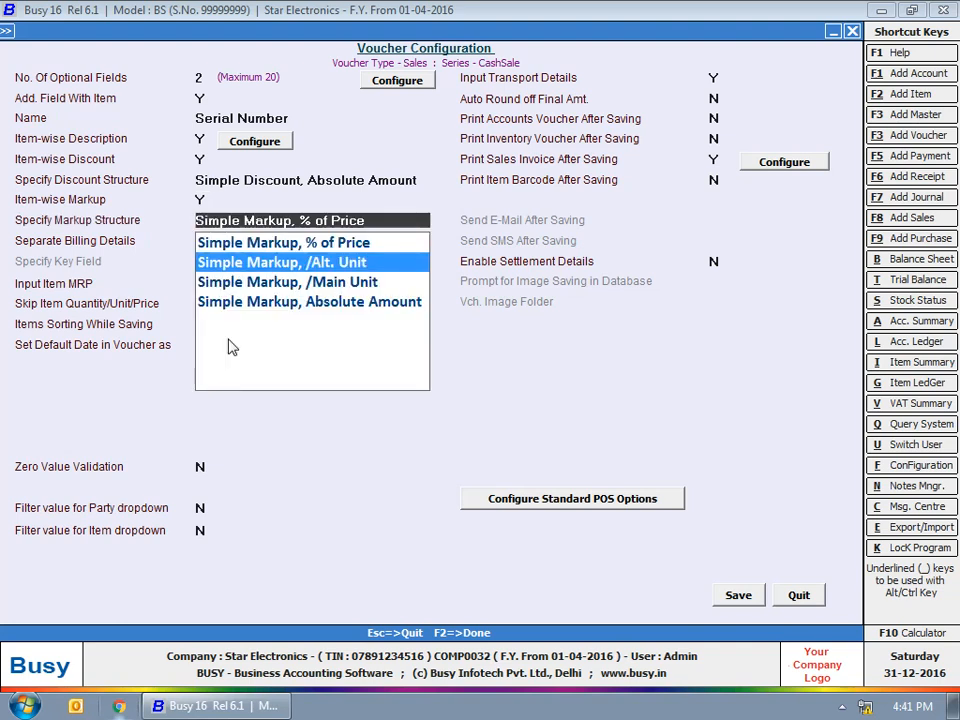
{"action": "key", "text": "Down"}
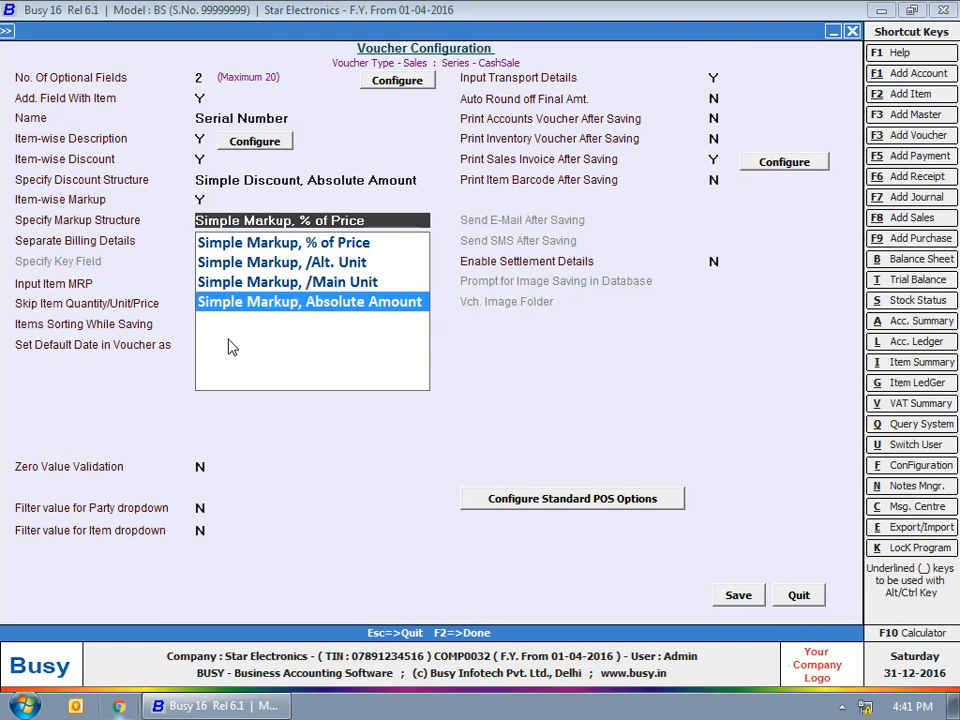
{"action": "key", "text": "Return"}
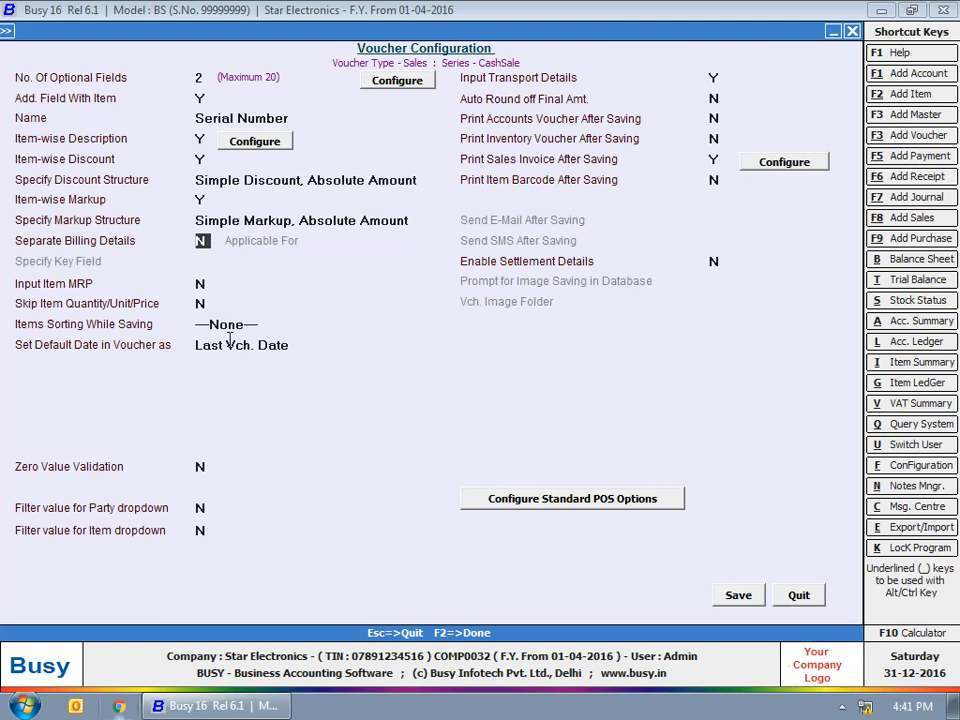
Enable separate billing details for Only Cash/Bank keyed by Party Name, and set Input Item MRP to Y
{"action": "key", "text": "y"}
{"action": "key", "text": "Return"}
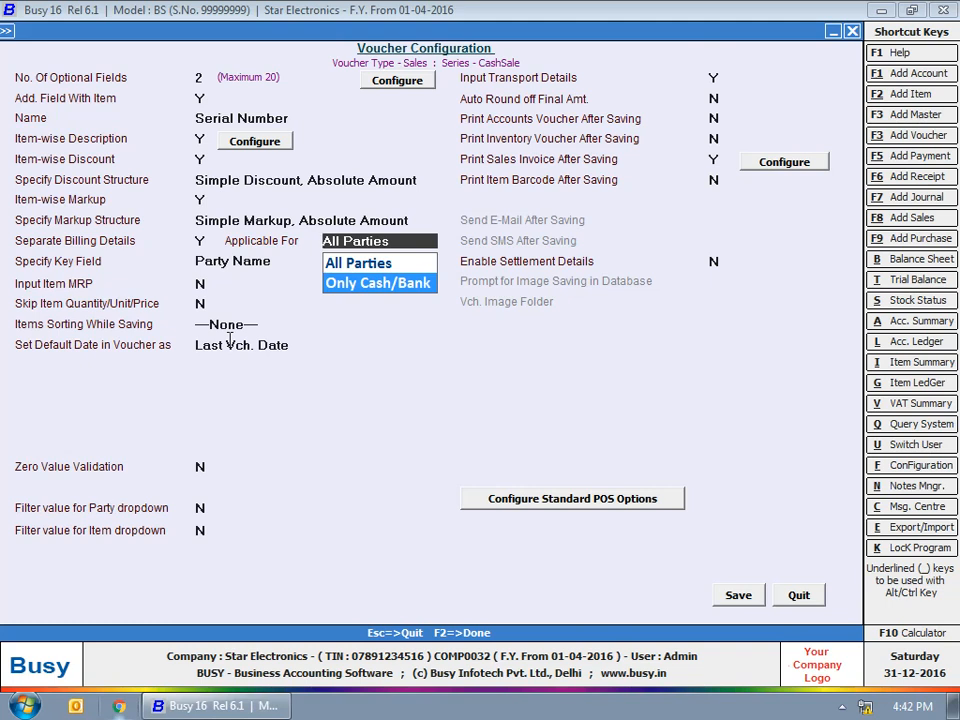
{"action": "key", "text": "Return"}
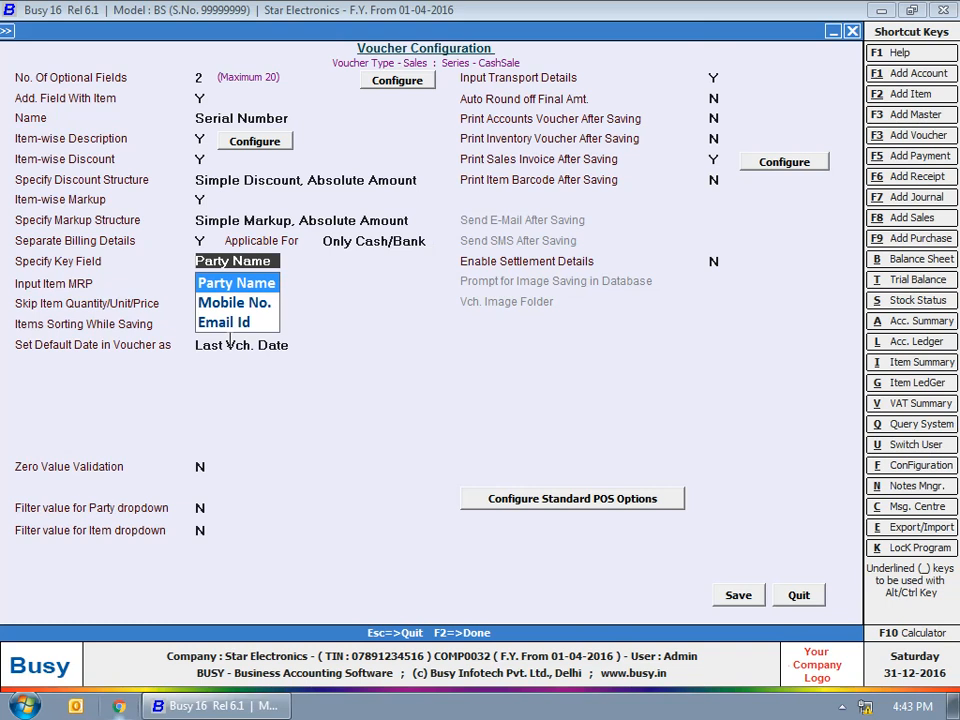
{"action": "key", "text": "Down"}
{"action": "key", "text": "Down"}
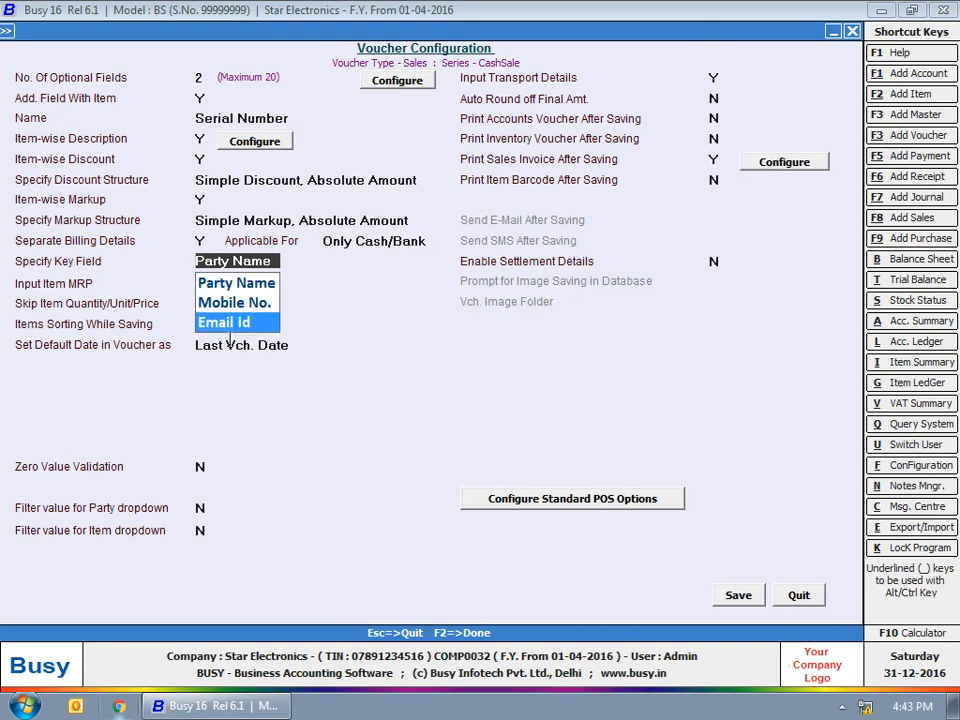
{"action": "key", "text": "Up"}
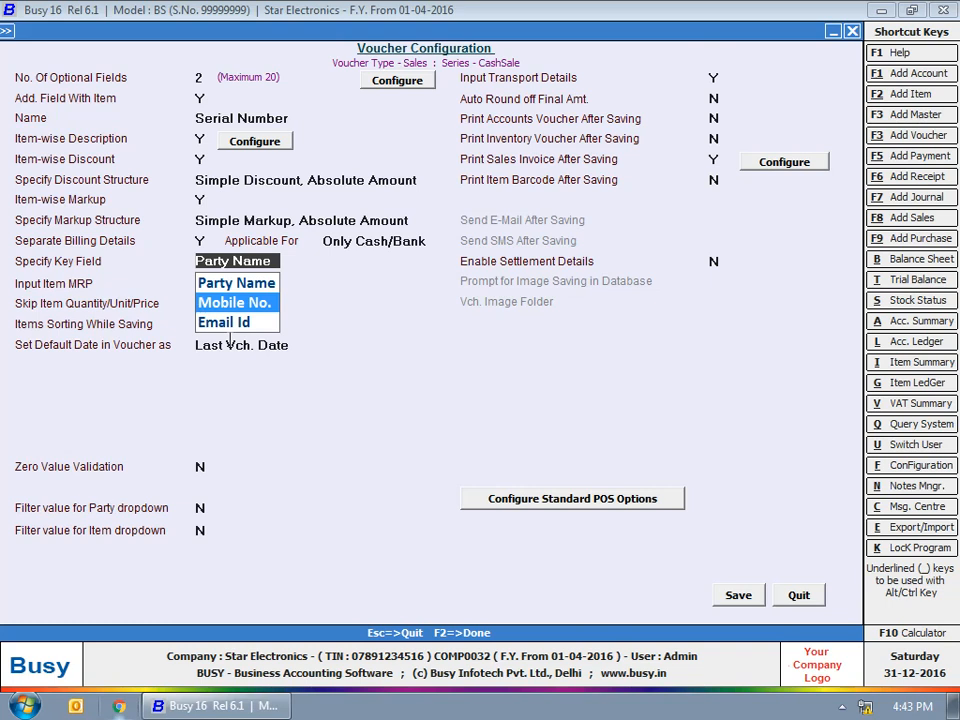
{"action": "key", "text": "Up"}
{"action": "key", "text": "Return"}
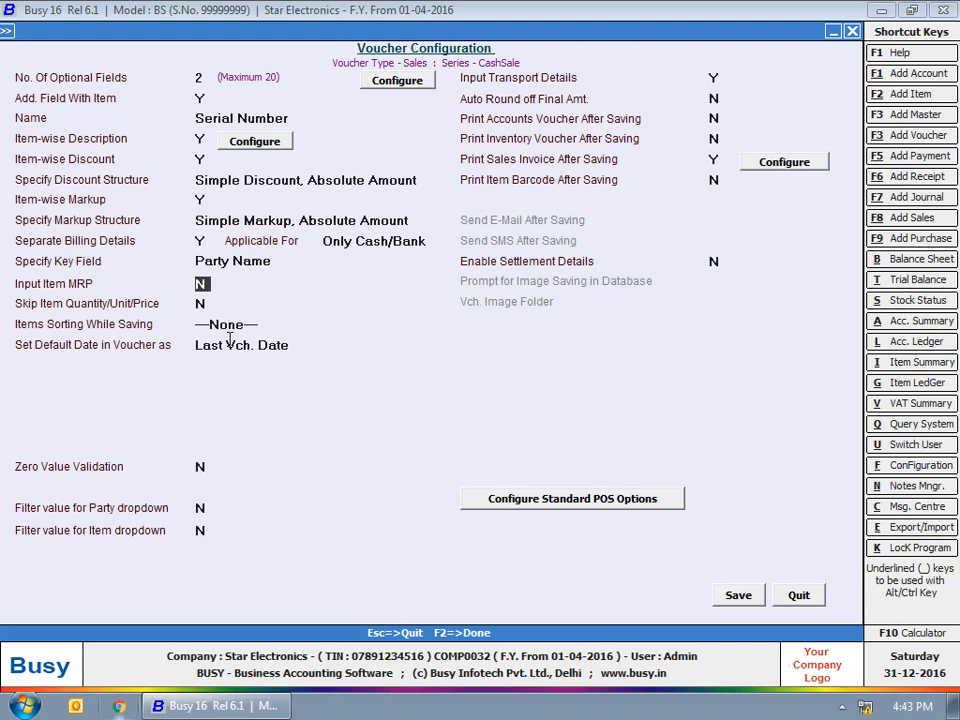
{"action": "key", "text": "y"}
{"action": "key", "text": "Return"}
Set Items Sorting to Item Opt. Field 2-wise, Default Date to System Date, Zero Value Validation to Y
{"action": "left_click", "coordinate": [216, 320]}
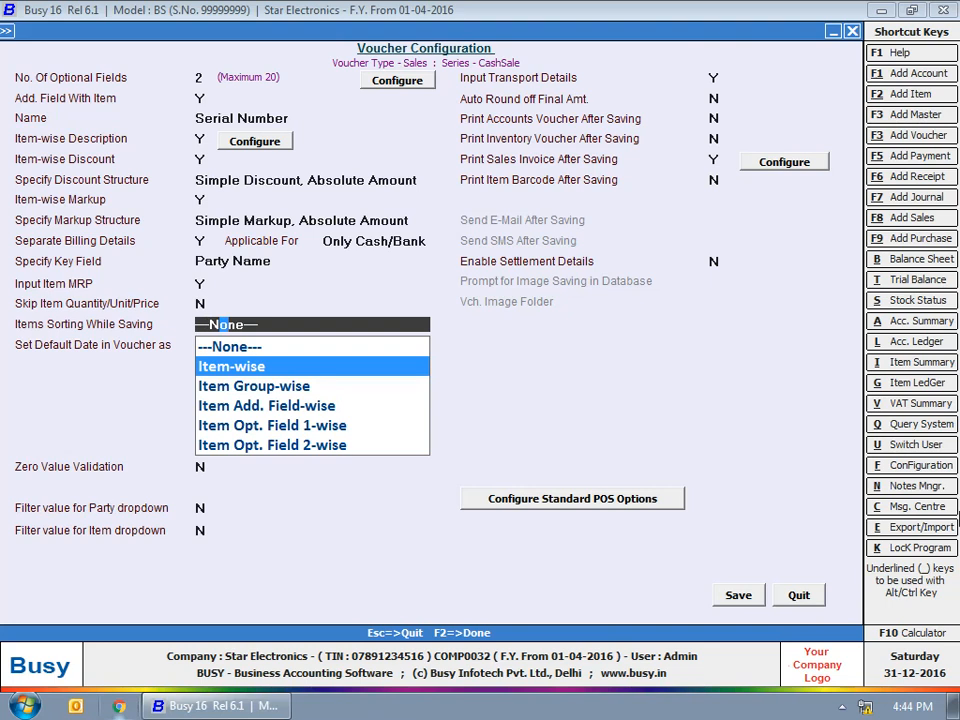
{"action": "key", "text": "Down"}
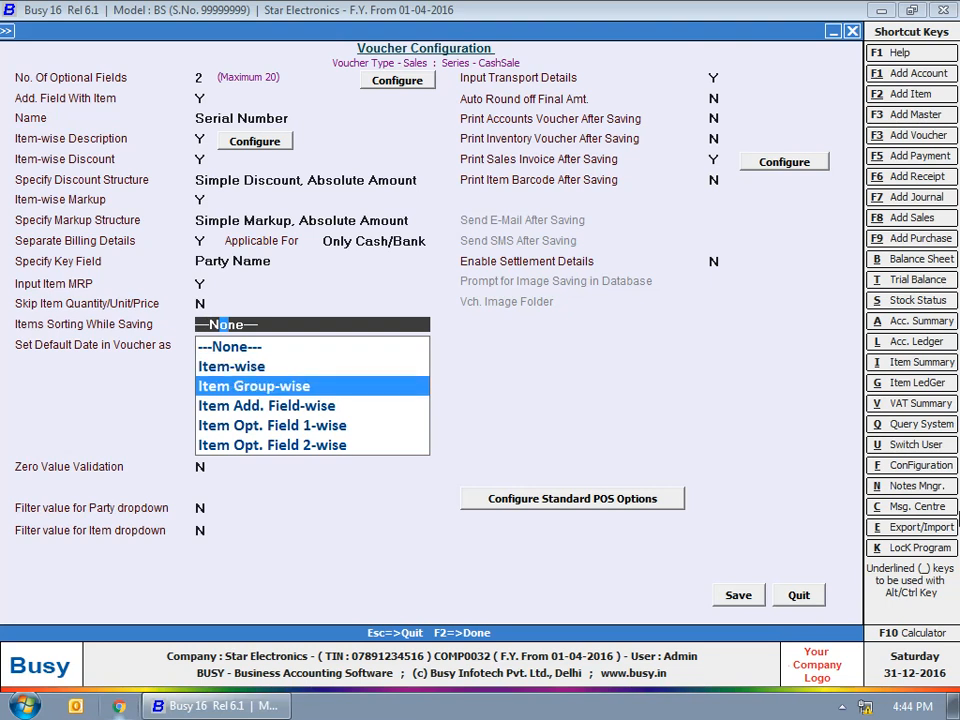
{"action": "key", "text": "Down"}
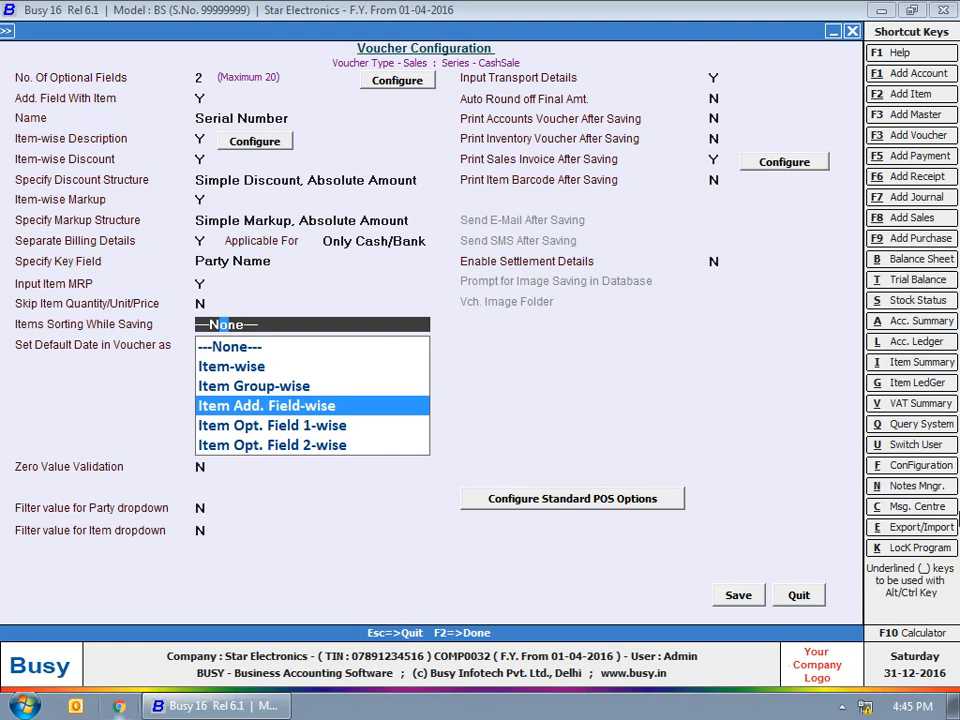
{"action": "key", "text": "Down"}
{"action": "key", "text": "Down"}
{"action": "key", "text": "Return"}
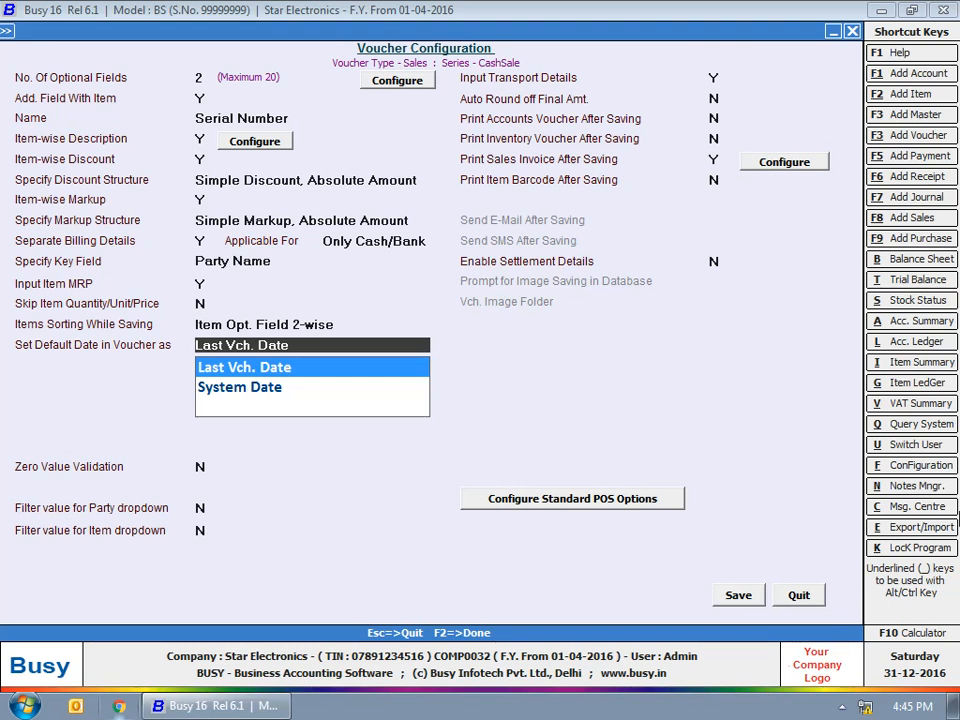
{"action": "key", "text": "Down"}
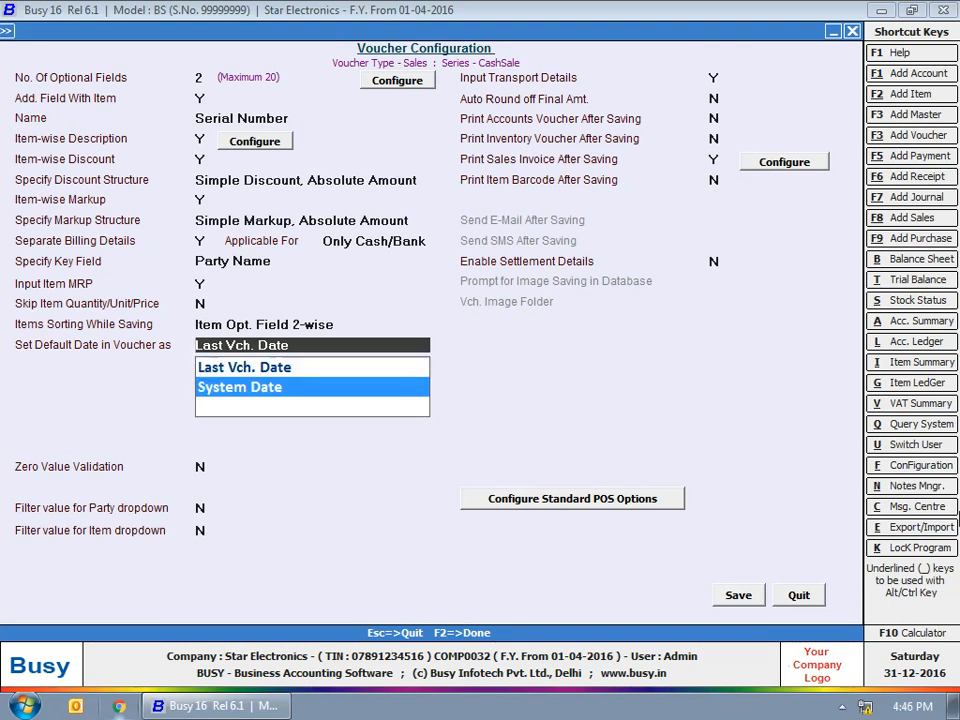
{"action": "key", "text": "Return"}
{"action": "key", "text": "y"}
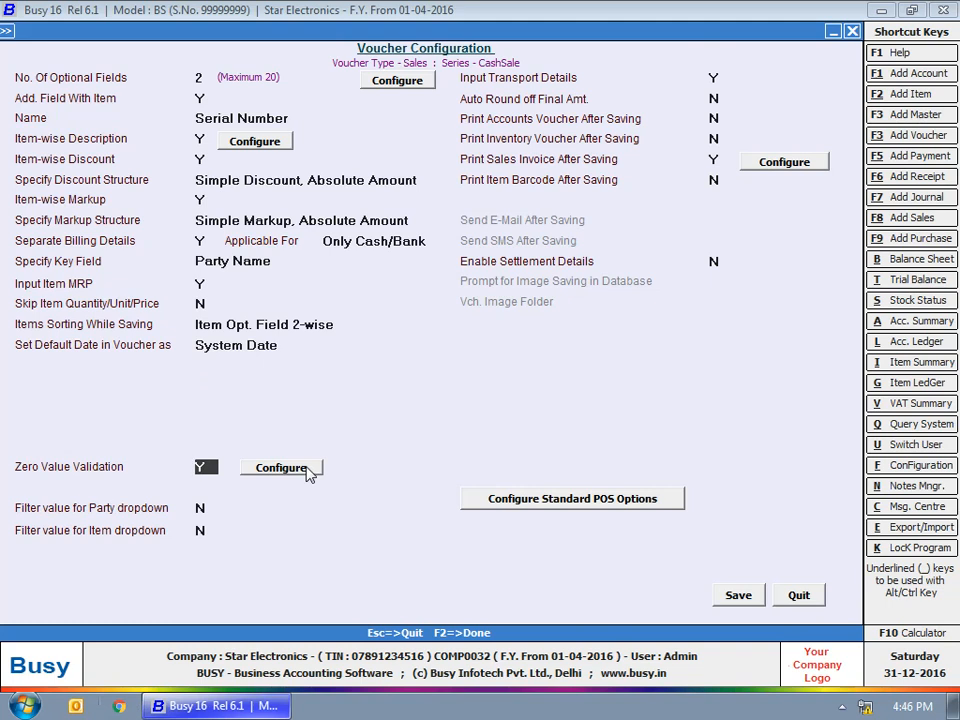
In Zero Value Validation, tick Main Price, Item Amount, Voucher Qty and Voucher Amount, leaving Main Qty unticked
{"action": "left_click", "coordinate": [307, 472]}
{"action": "left_click", "coordinate": [316, 449]}
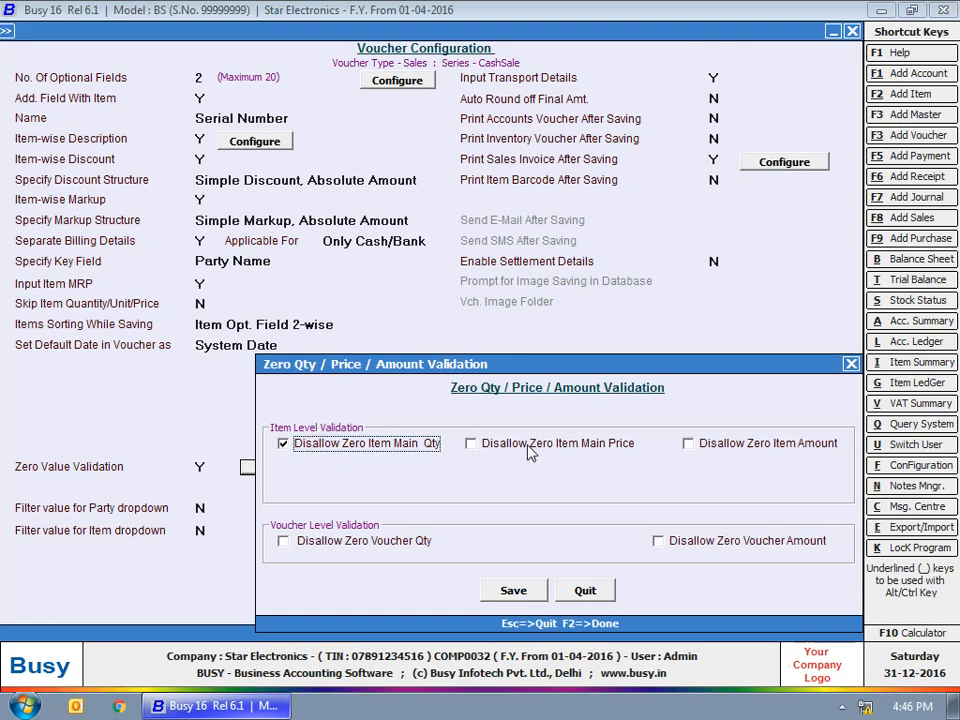
{"action": "key", "text": "Tab"}
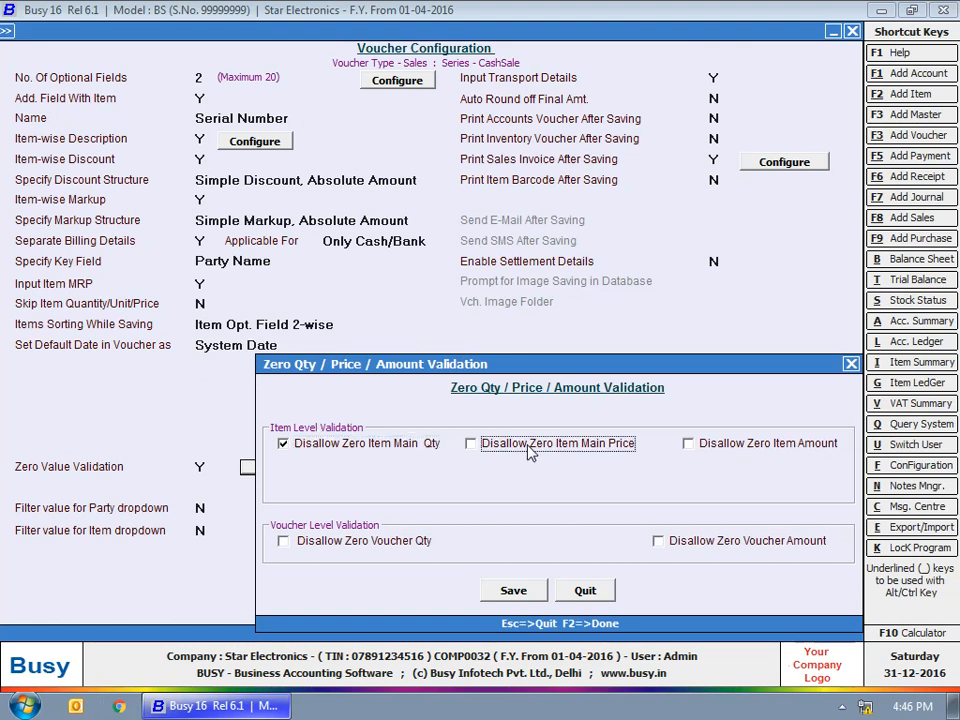
{"action": "left_click", "coordinate": [530, 452]}
{"action": "left_click", "coordinate": [784, 446]}
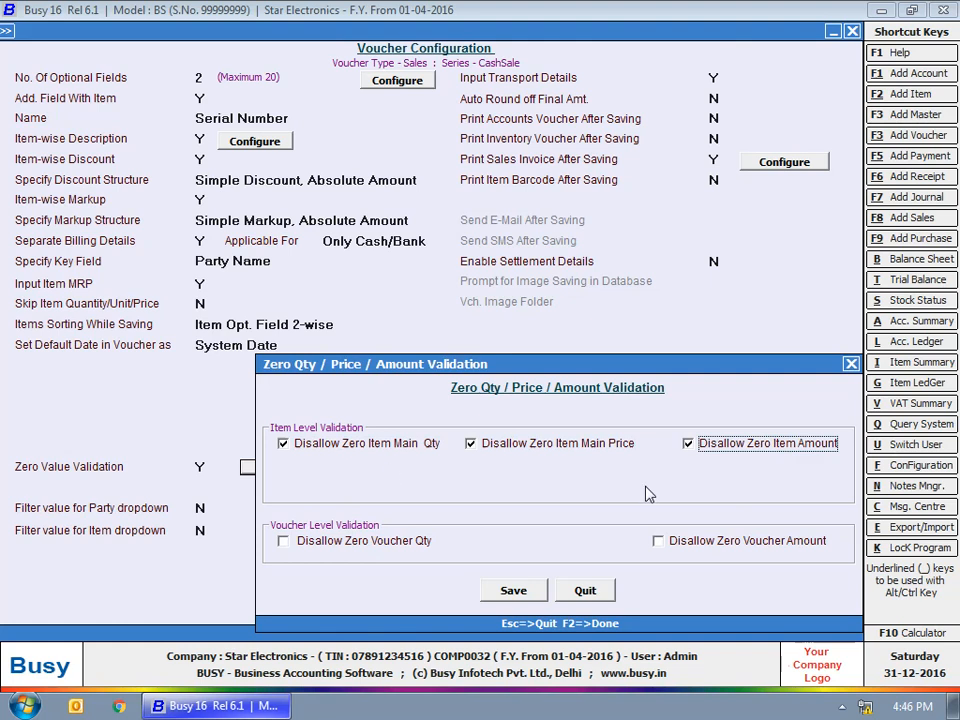
{"action": "double_click", "coordinate": [281, 440]}
{"action": "left_click", "coordinate": [340, 448]}
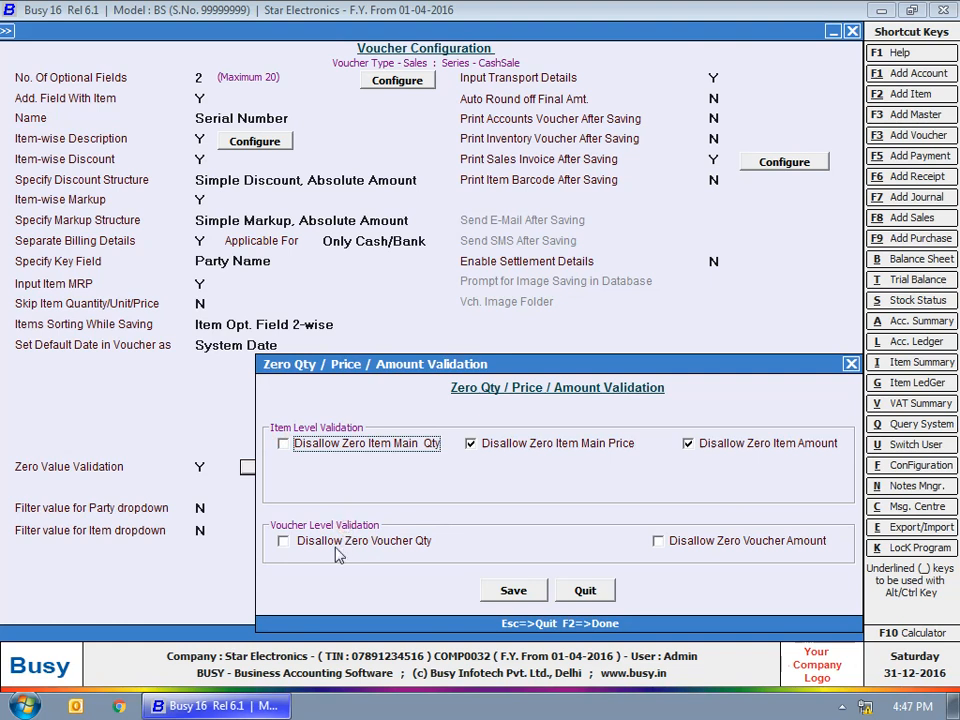
{"action": "left_click", "coordinate": [283, 541]}
{"action": "left_click", "coordinate": [658, 541]}
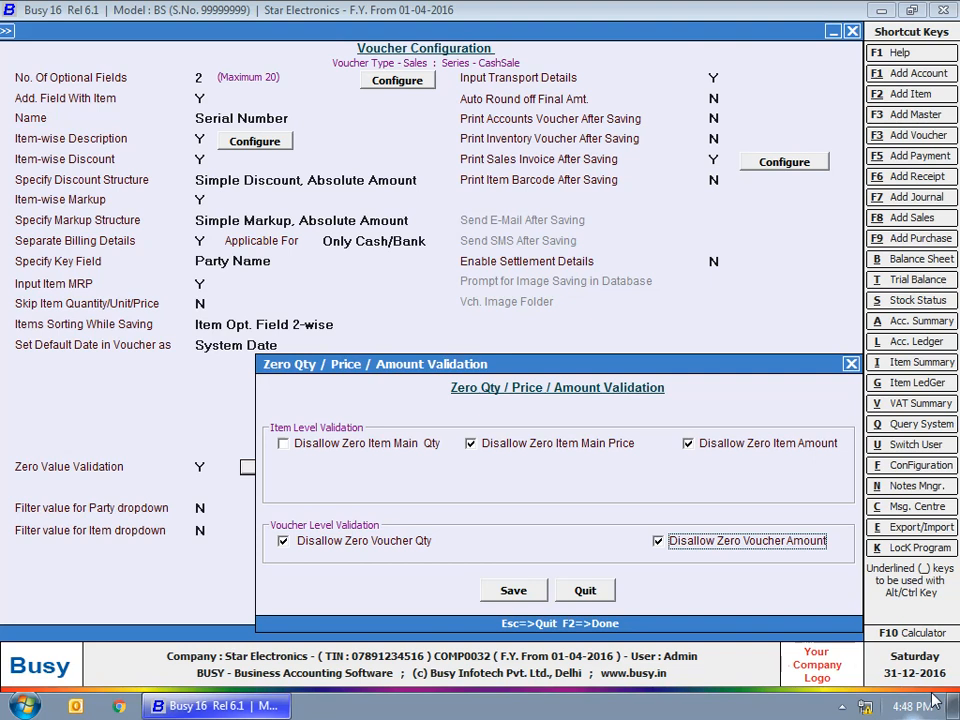
{"action": "left_click", "coordinate": [578, 594]}
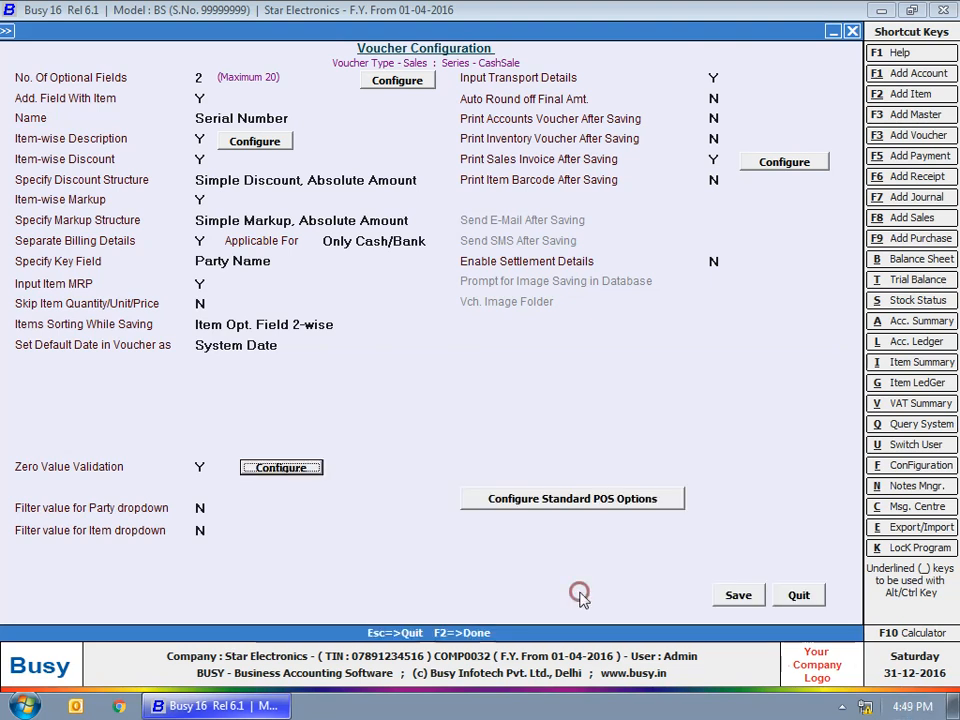
{"action": "left_click", "coordinate": [201, 508]}
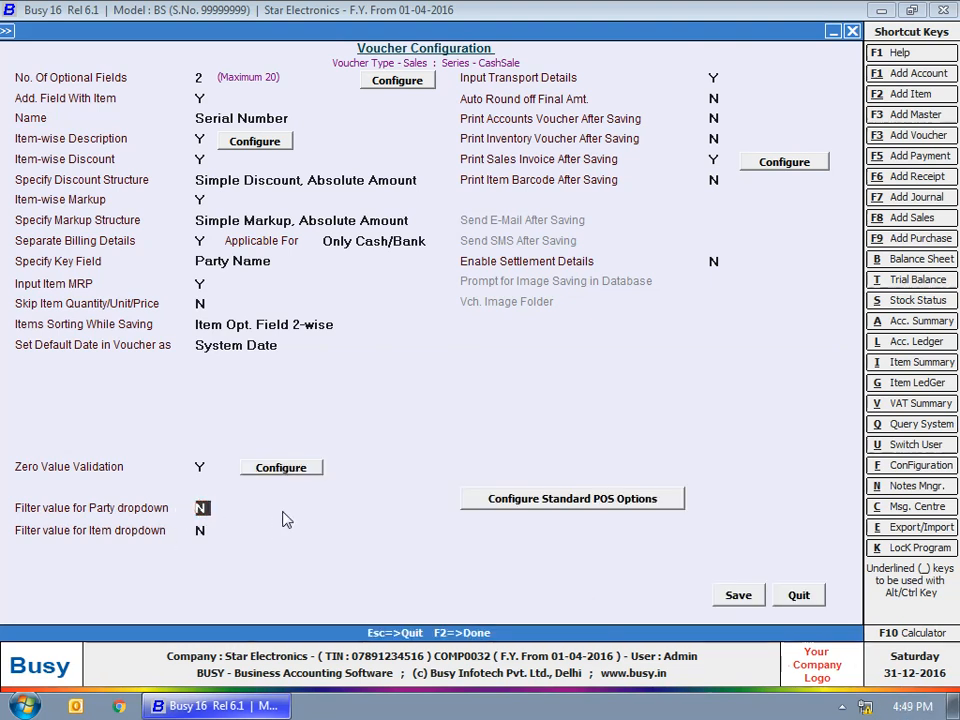
{"action": "key", "text": "y"}
{"action": "key", "text": "Return"}
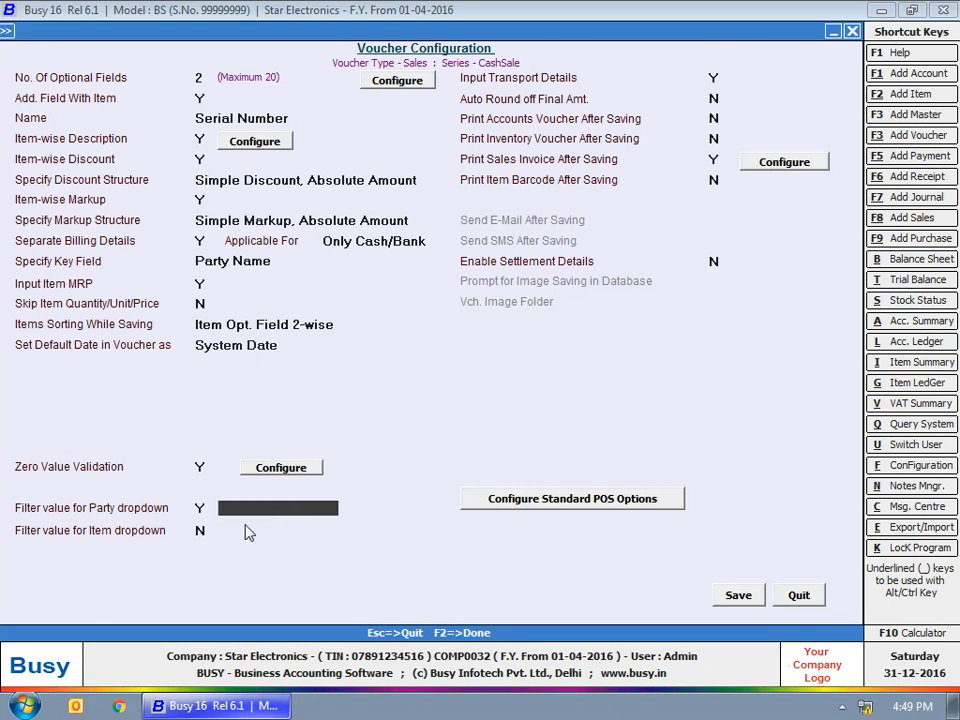
{"action": "left_click", "coordinate": [253, 508]}
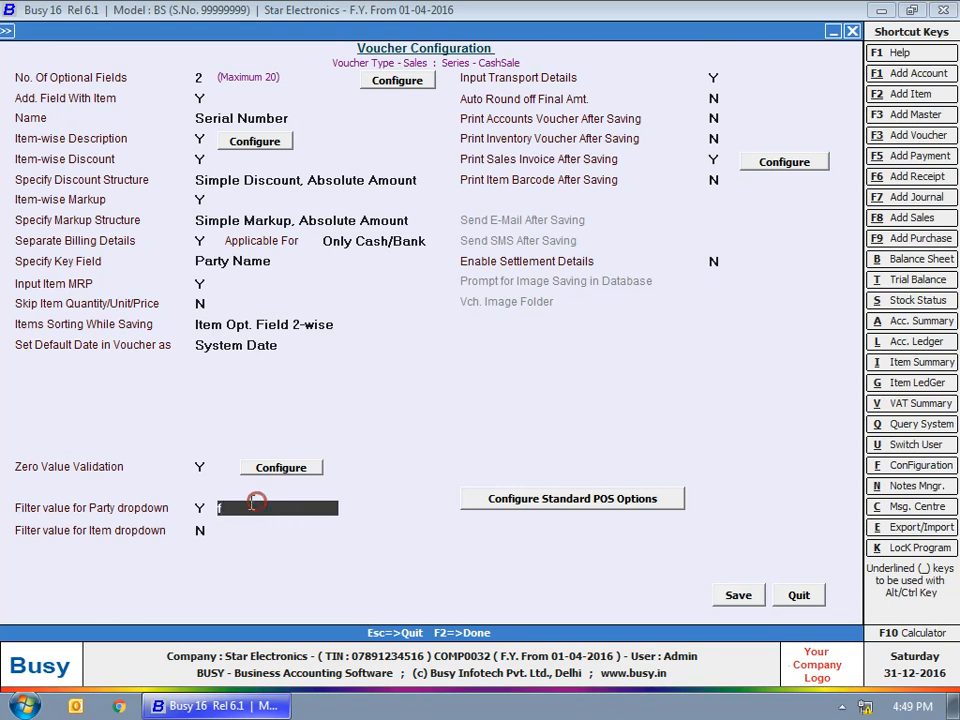
{"action": "left_click", "coordinate": [200, 509]}
{"action": "type", "text": "N"}
{"action": "left_click", "coordinate": [200, 530]}
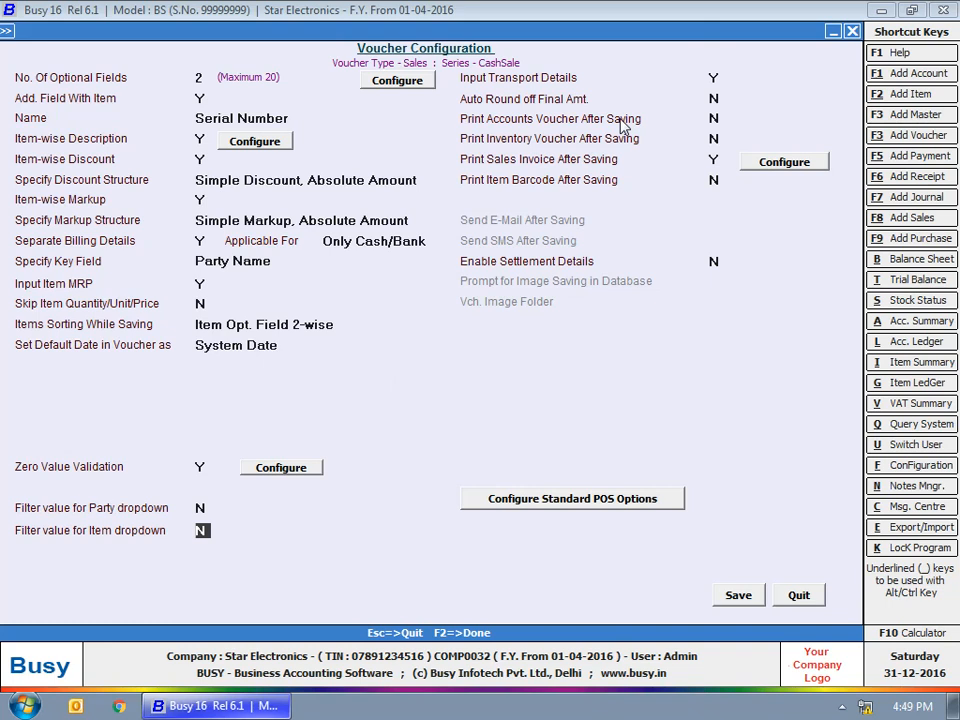
{"action": "left_click", "coordinate": [715, 77]}
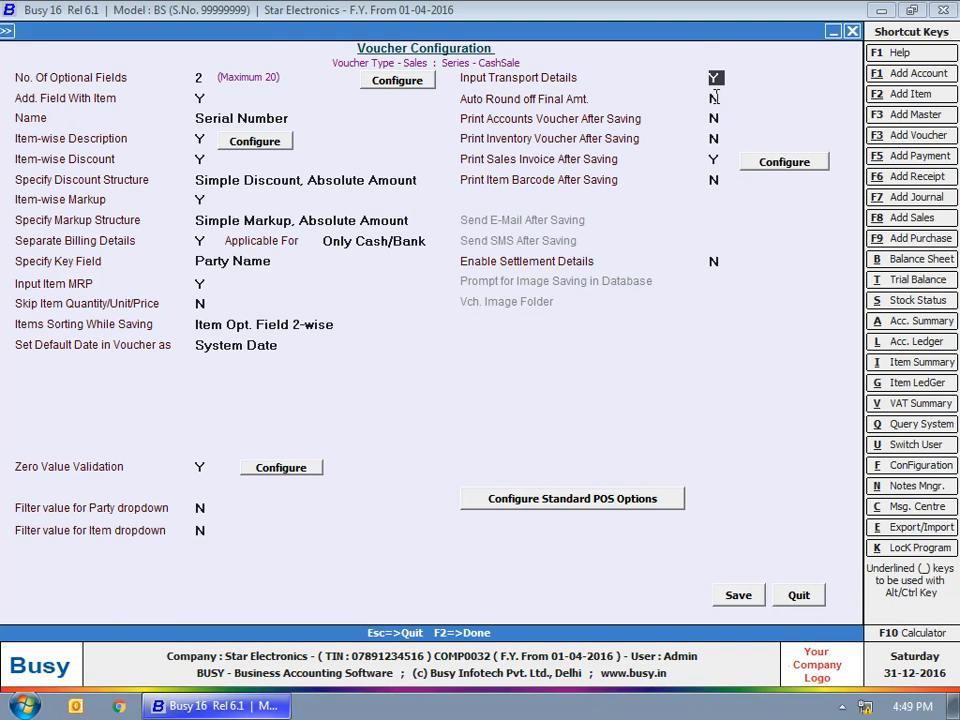
Turn on auto round-off with Rounded Off (+)/(-) sundries, nearest 1, and Ask Before Adding set to Y
{"action": "left_click", "coordinate": [715, 97]}
{"action": "key", "text": "y"}
{"action": "left_click", "coordinate": [790, 102]}
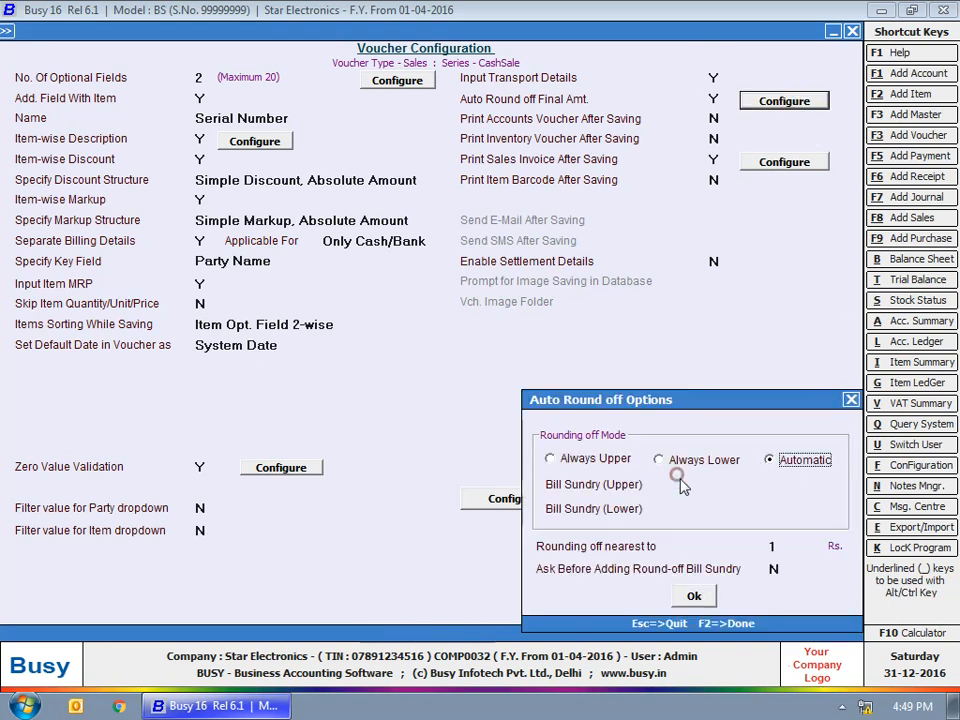
{"action": "key", "text": "Return"}
{"action": "key", "text": "Down"}
{"action": "key", "text": "Return"}
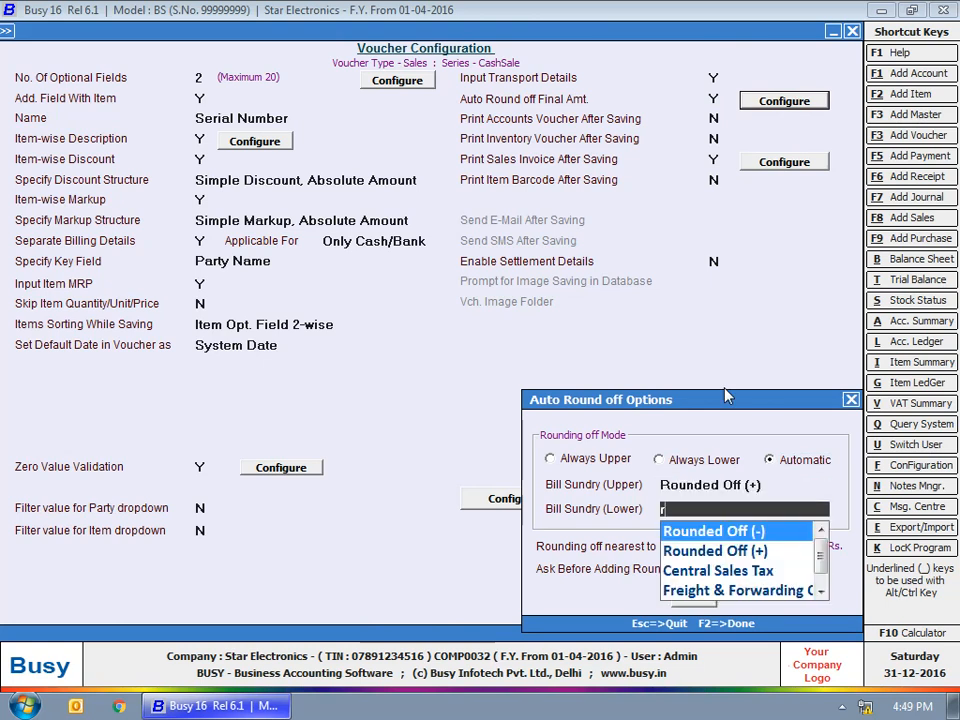
{"action": "key", "text": "Return"}
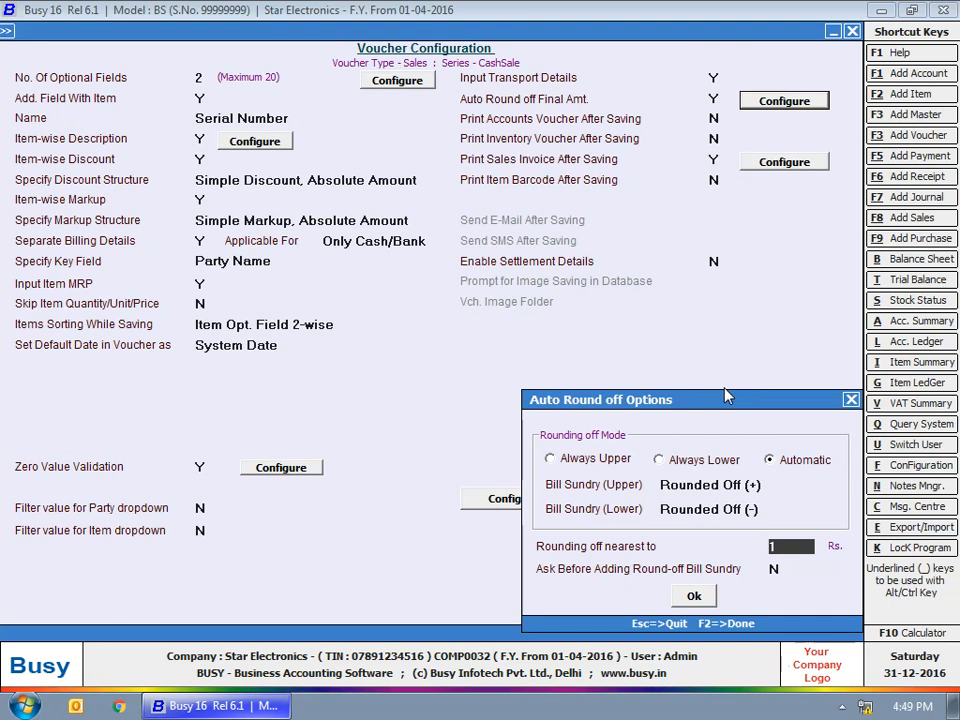
{"action": "key", "text": "Return"}
{"action": "type", "text": "Y"}
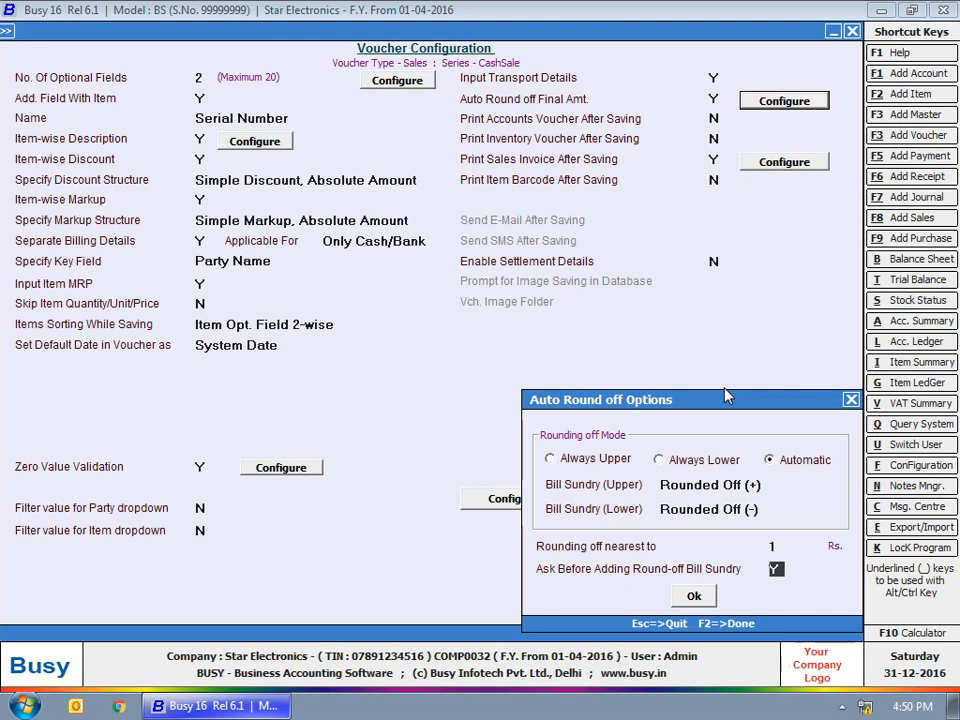
{"action": "left_click", "coordinate": [694, 596]}
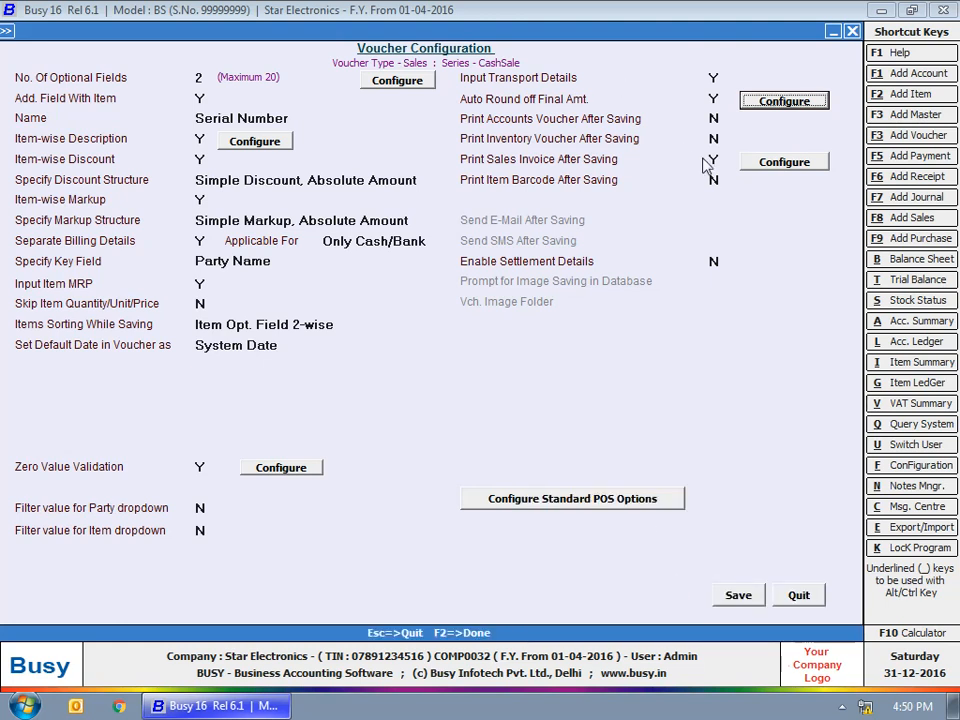
Print accounts vouchers after saving in STANDARD format, with 2 default copies that can be changed
{"action": "left_click", "coordinate": [714, 119]}
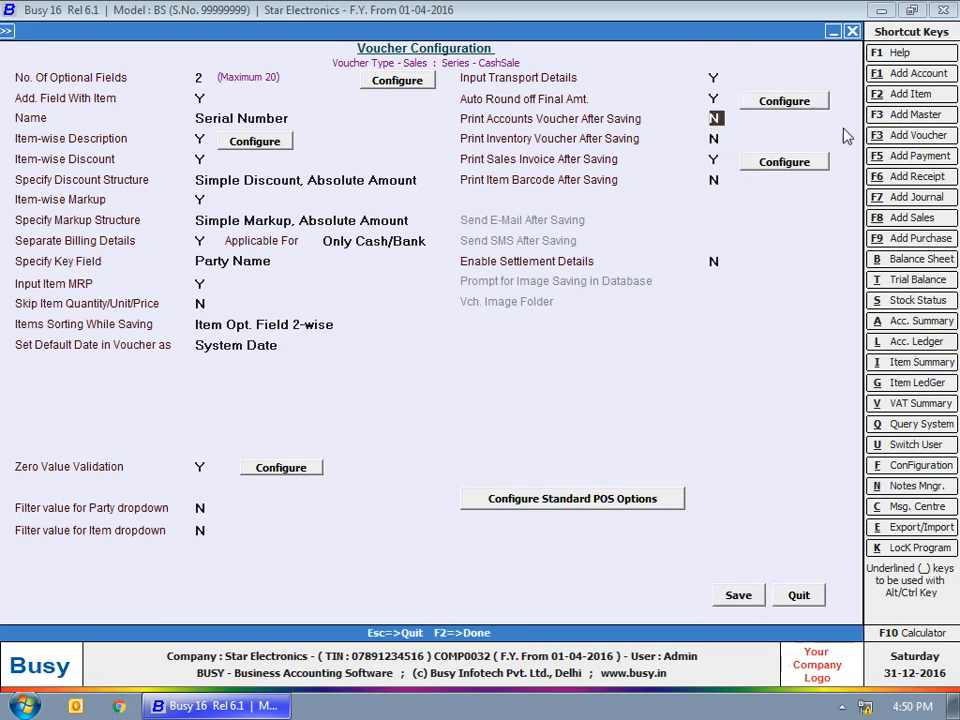
{"action": "key", "text": "y"}
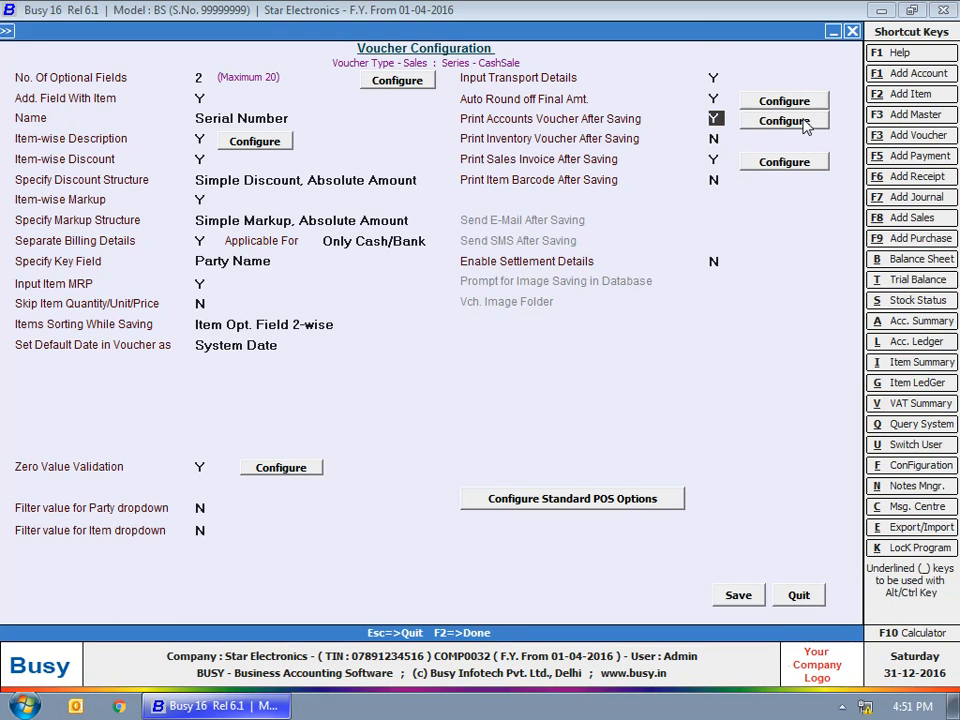
{"action": "left_click", "coordinate": [804, 122]}
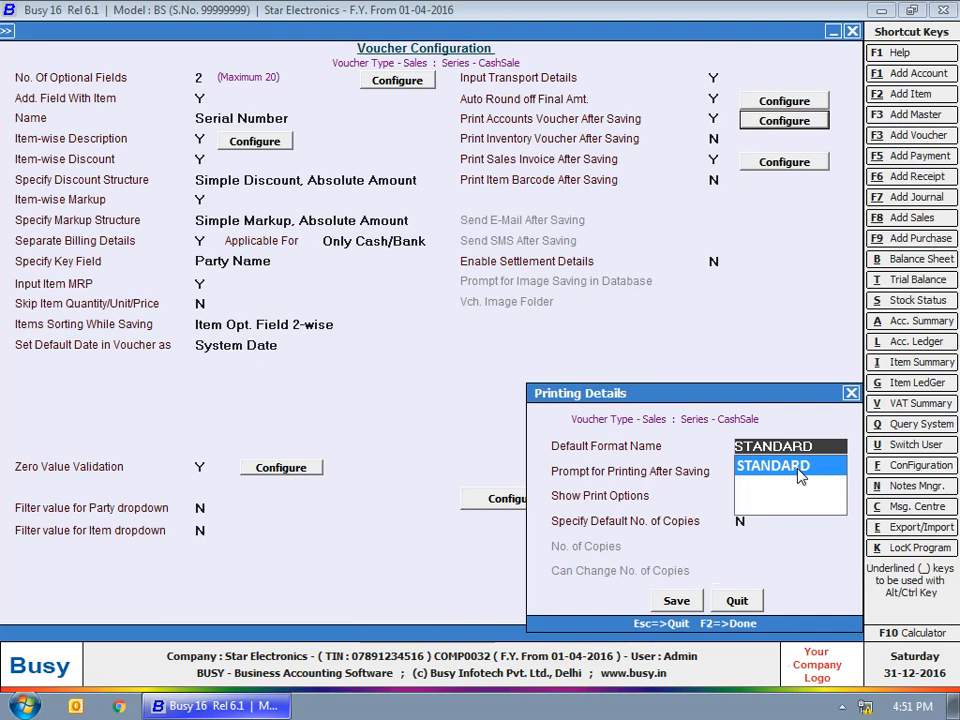
{"action": "key", "text": "Return"}
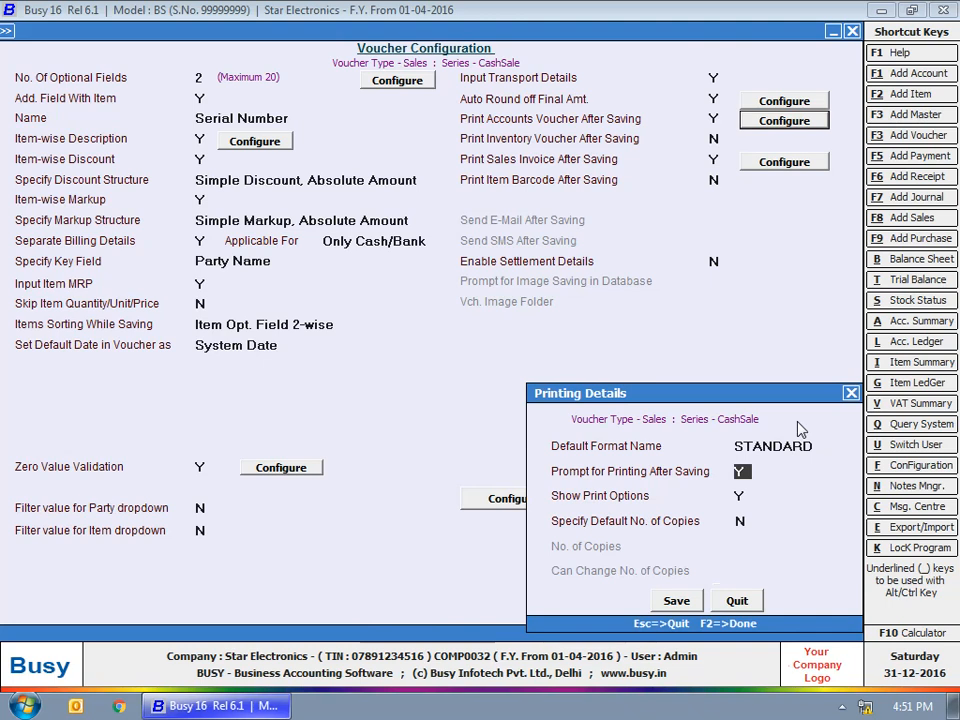
{"action": "key", "text": "Return"}
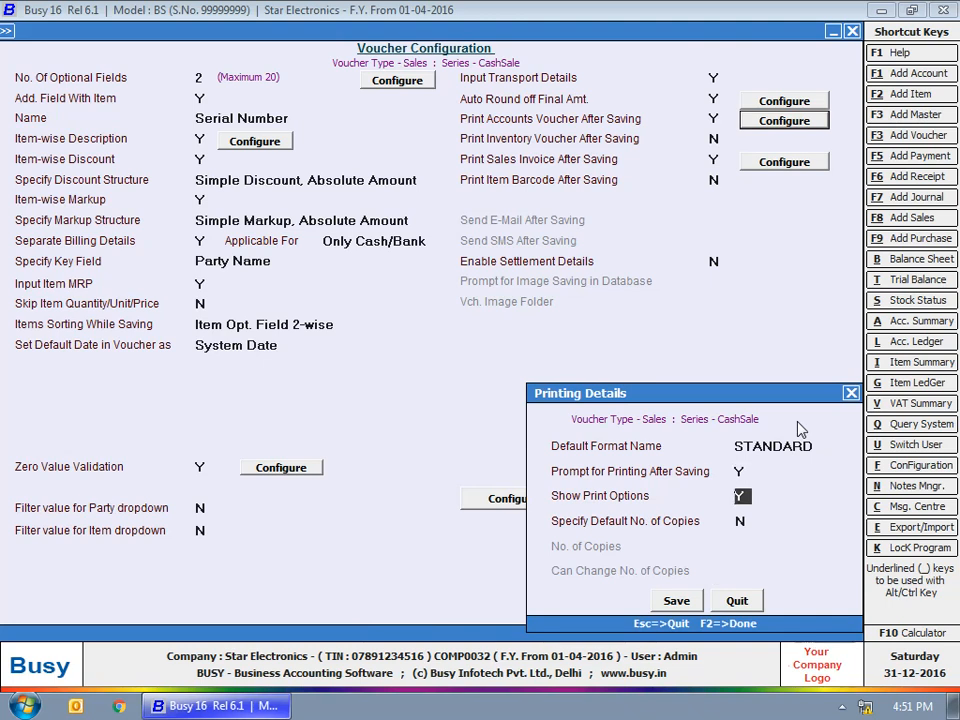
{"action": "key", "text": "Return"}
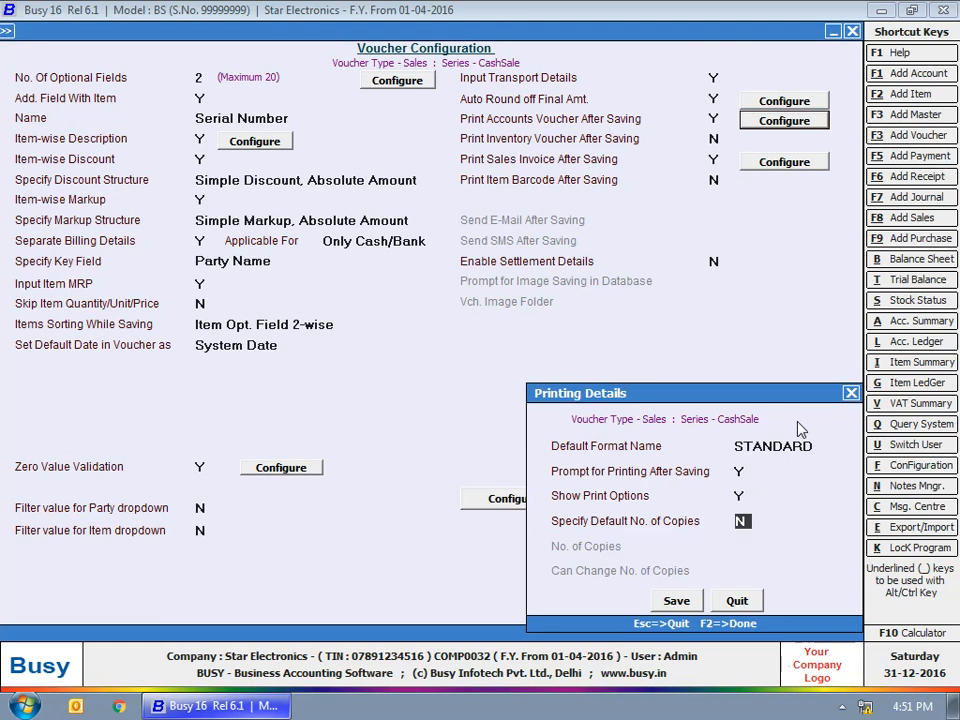
{"action": "key", "text": "y"}
{"action": "key", "text": "Return"}
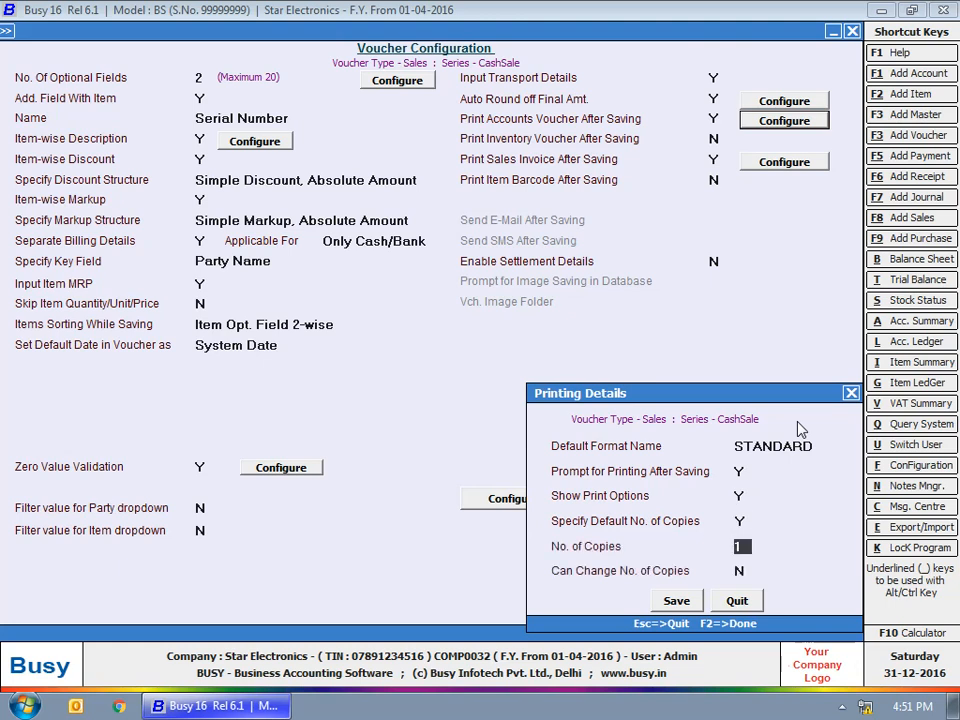
{"action": "type", "text": "2"}
{"action": "key", "text": "Return"}
{"action": "key", "text": "y"}
Set Print Inventory Voucher After Saving to Y and leave its print details at the defaults
{"action": "left_click", "coordinate": [731, 601]}
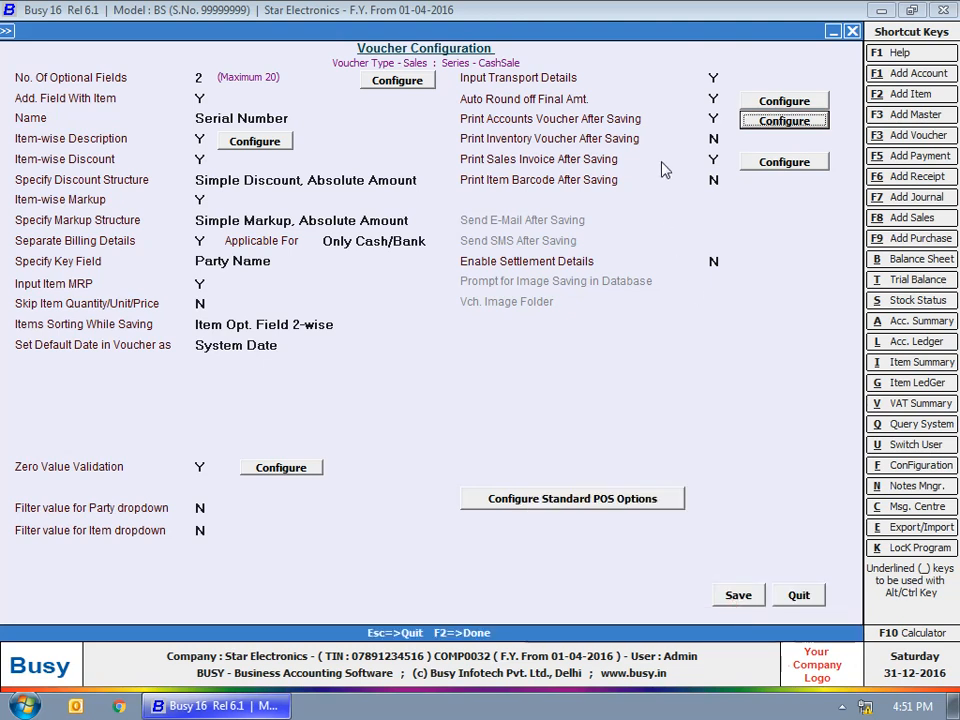
{"action": "left_click", "coordinate": [713, 139]}
{"action": "type", "text": "y"}
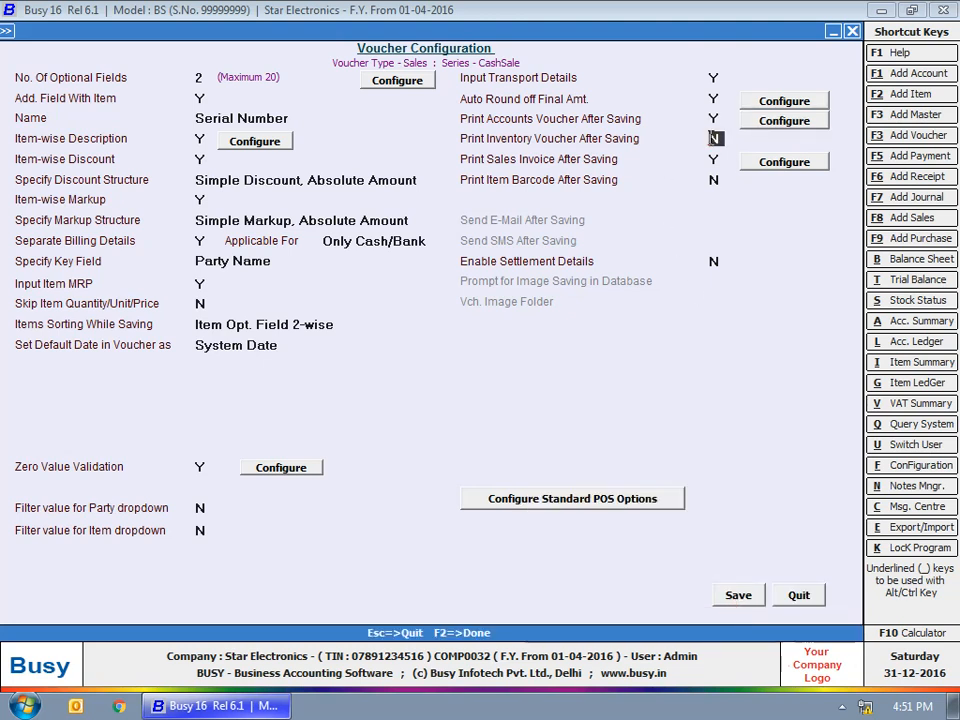
{"action": "left_click", "coordinate": [784, 141]}
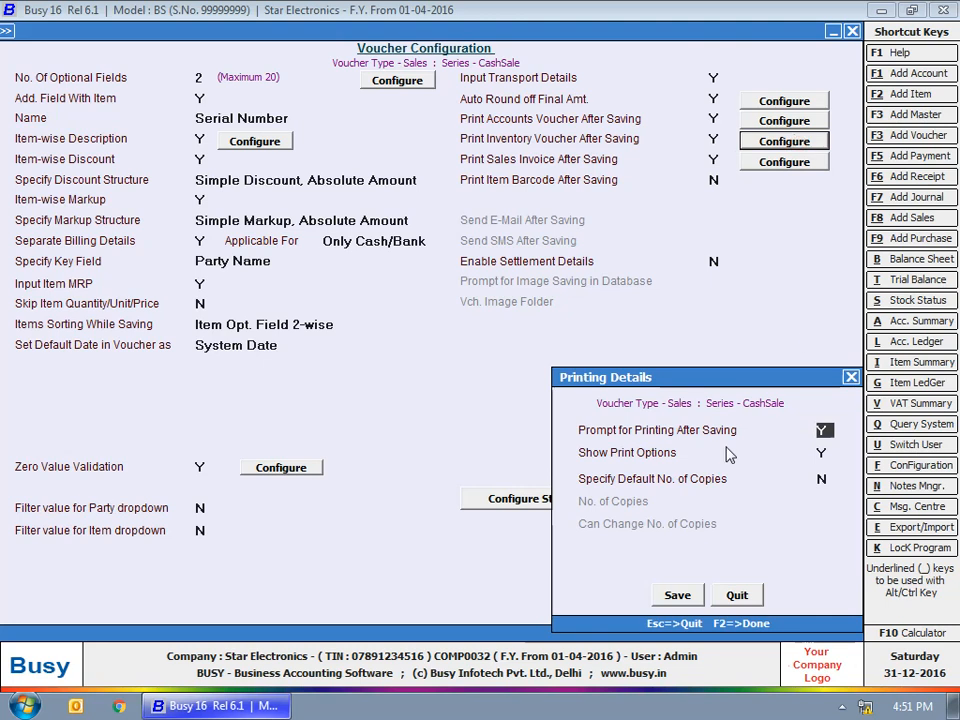
{"action": "left_click", "coordinate": [821, 452]}
{"action": "left_click", "coordinate": [821, 479]}
{"action": "left_click_drag", "start_coordinate": [735, 380], "coordinate": [743, 392]}
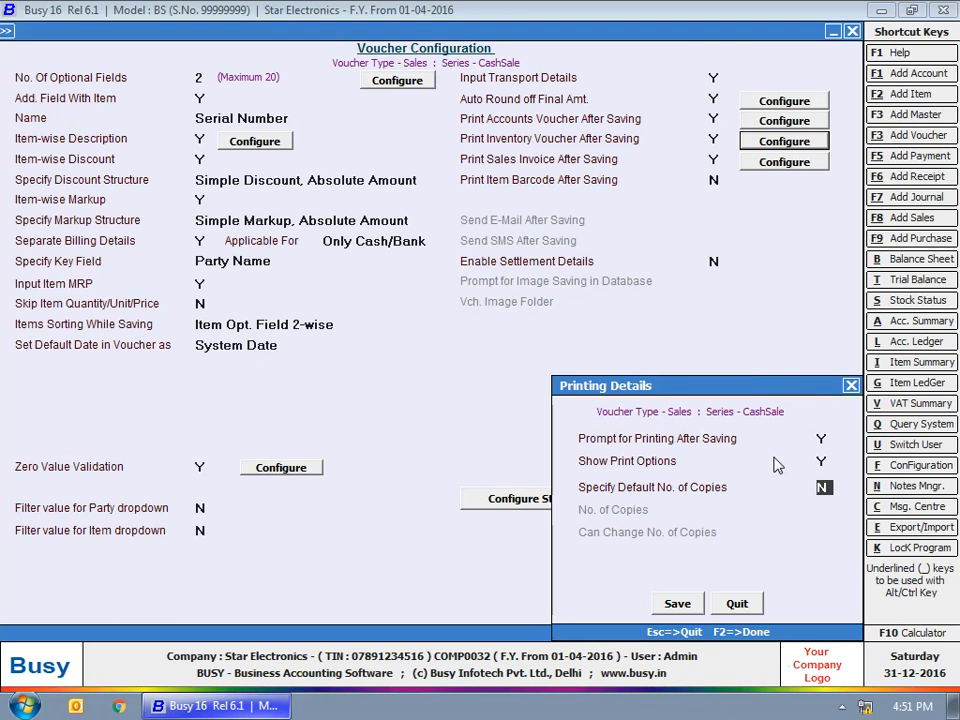
{"action": "left_click", "coordinate": [737, 603]}
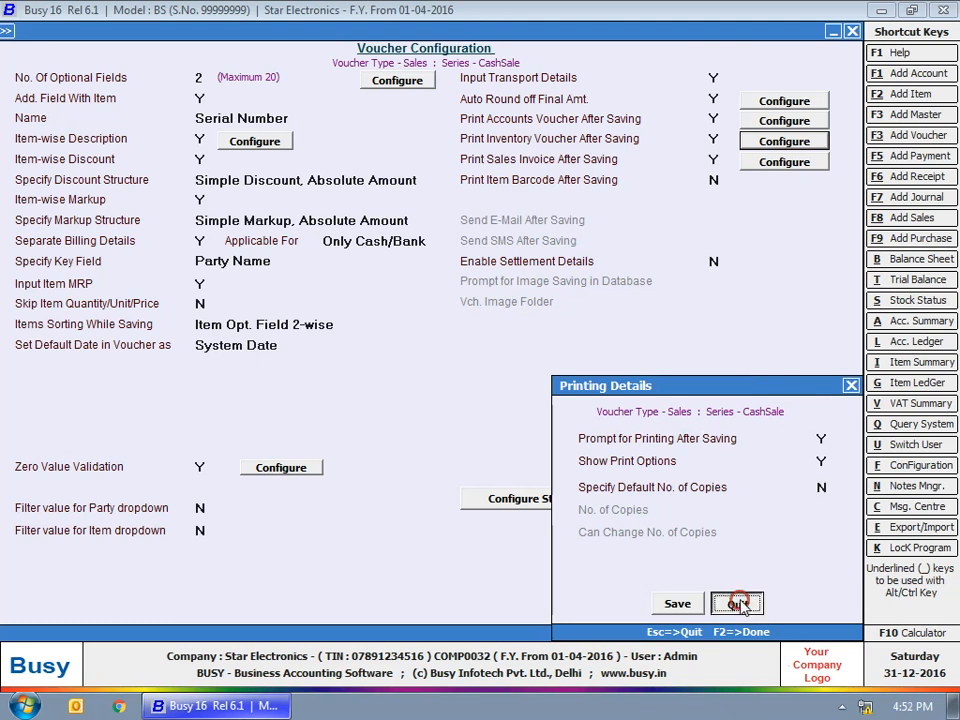
{"action": "left_click", "coordinate": [720, 148]}
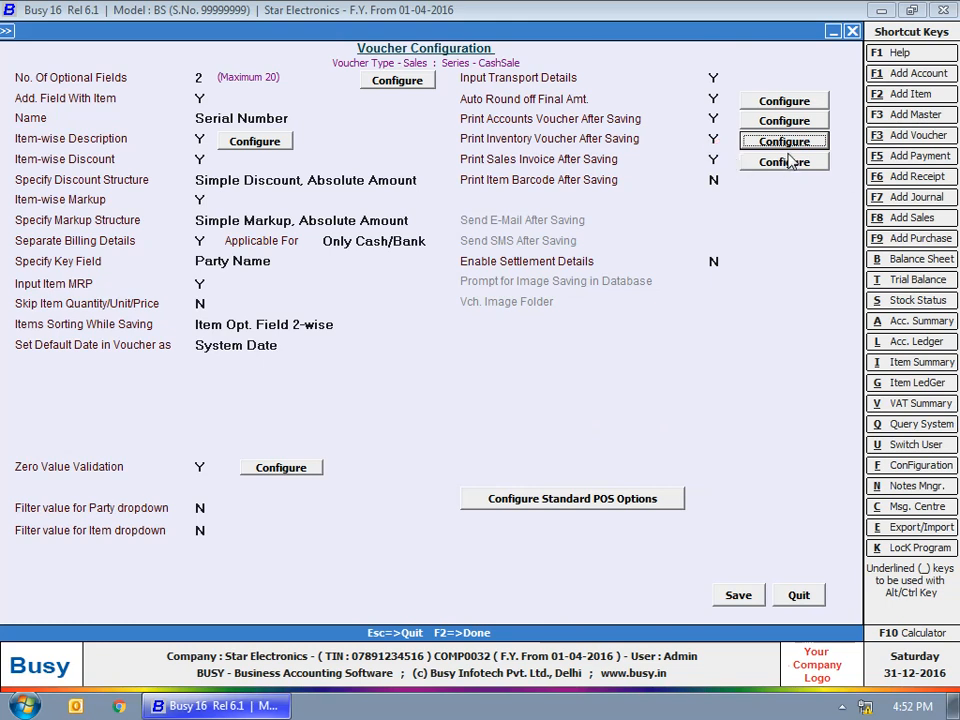
Set sales invoice printing to 4 formats, with Format 1 using Slip Format
{"action": "left_click", "coordinate": [784, 162]}
{"action": "left_click", "coordinate": [709, 285]}
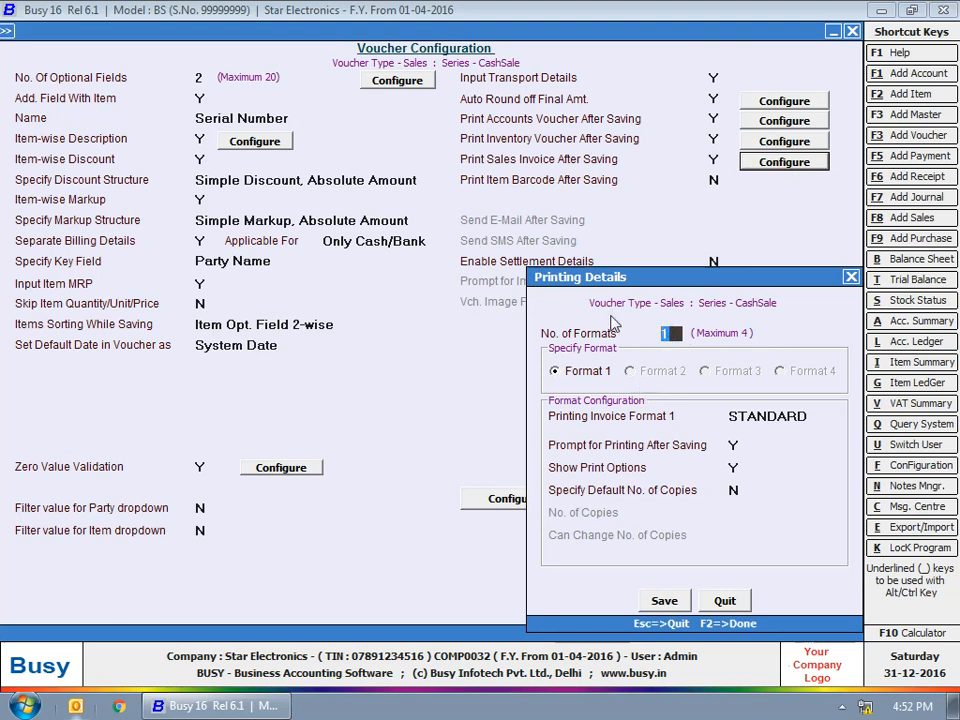
{"action": "type", "text": "4"}
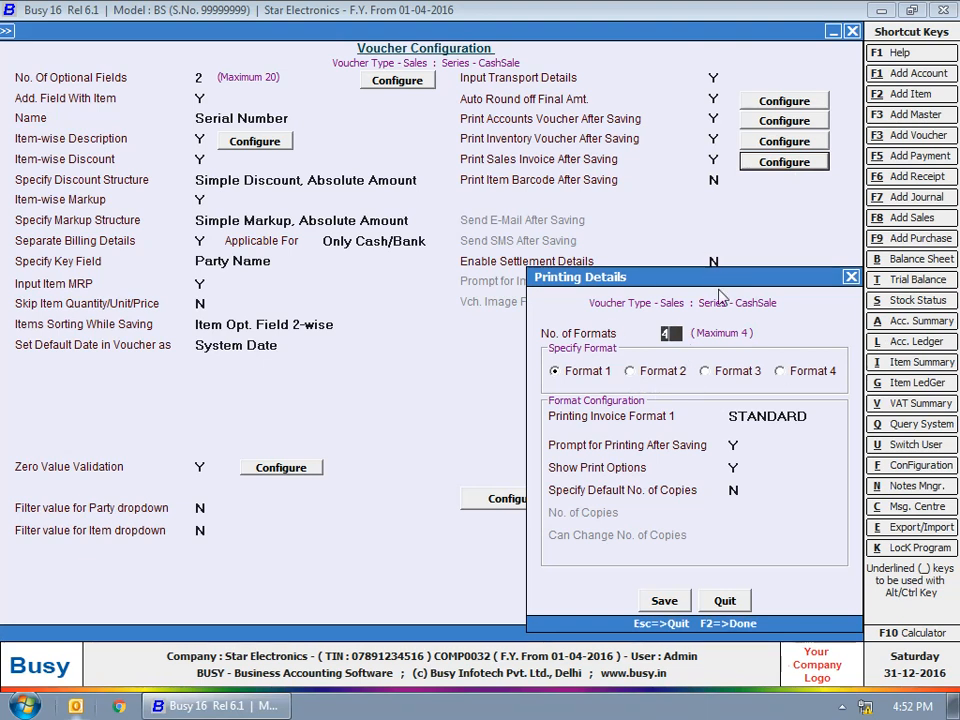
{"action": "left_click", "coordinate": [640, 371]}
{"action": "left_click", "coordinate": [722, 371]}
{"action": "left_click", "coordinate": [805, 371]}
{"action": "left_click", "coordinate": [603, 372]}
{"action": "left_click", "coordinate": [748, 417]}
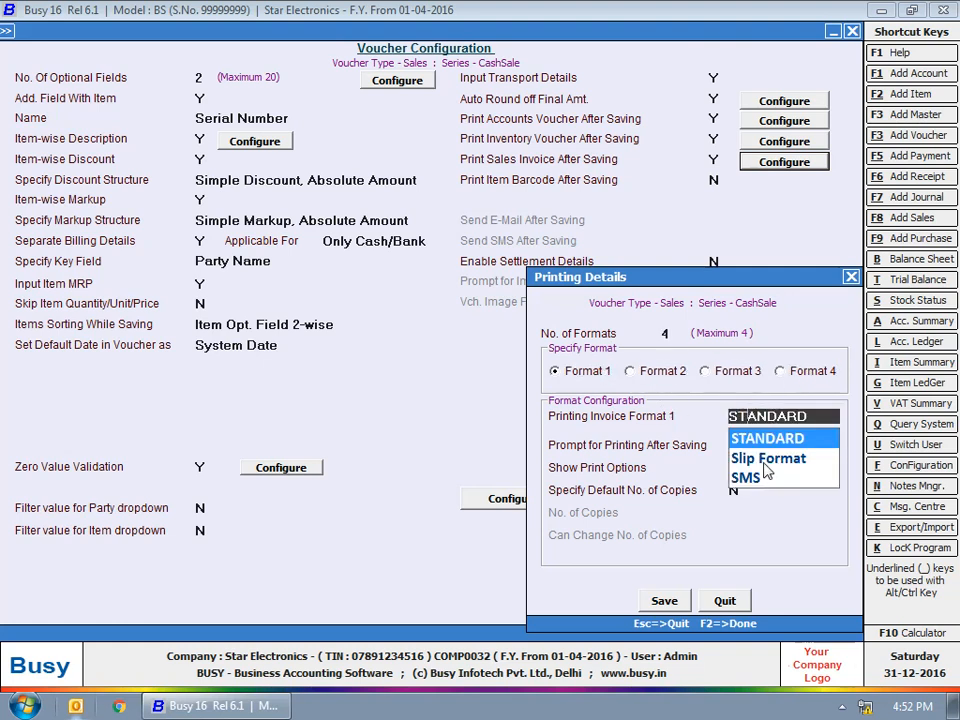
{"action": "left_click", "coordinate": [765, 460]}
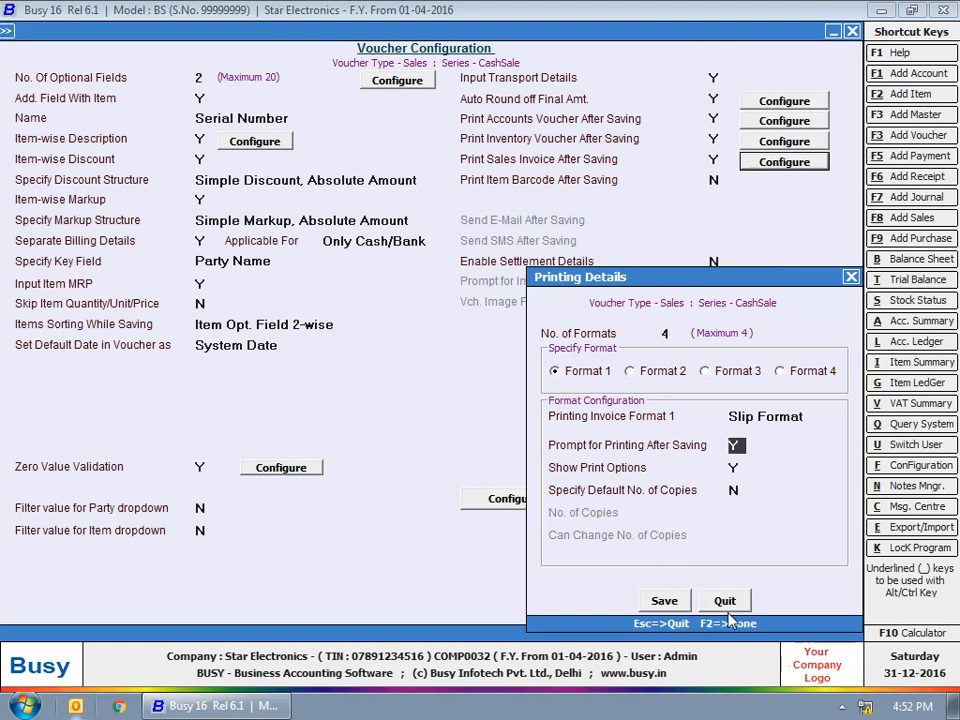
{"action": "left_click", "coordinate": [664, 600]}
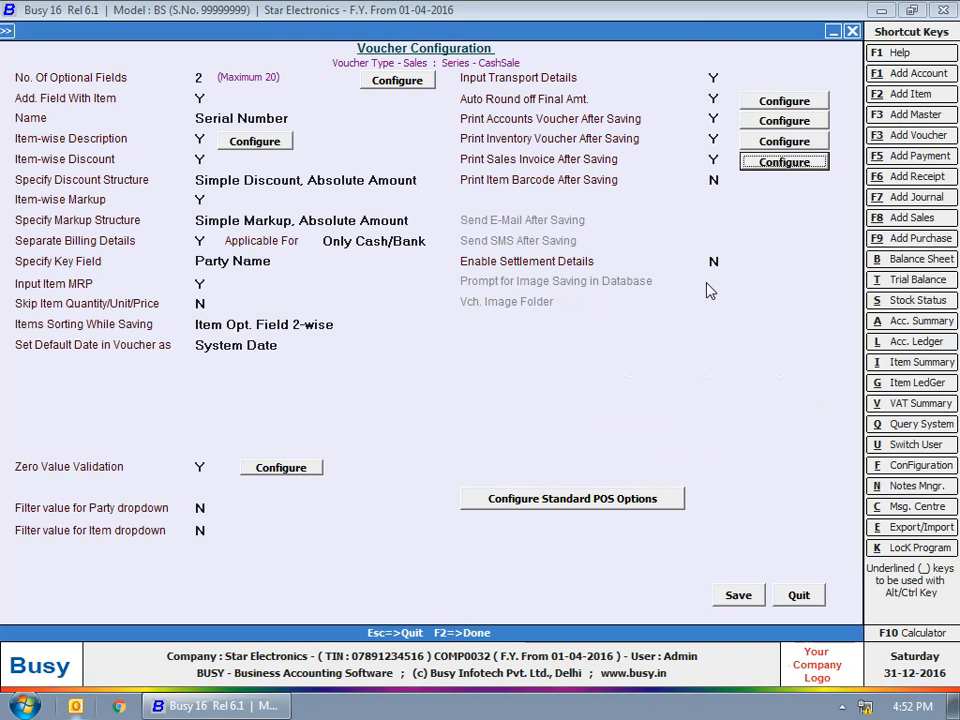
Turn on settlement details and printing of item barcodes after saving
{"action": "left_click", "coordinate": [714, 261]}
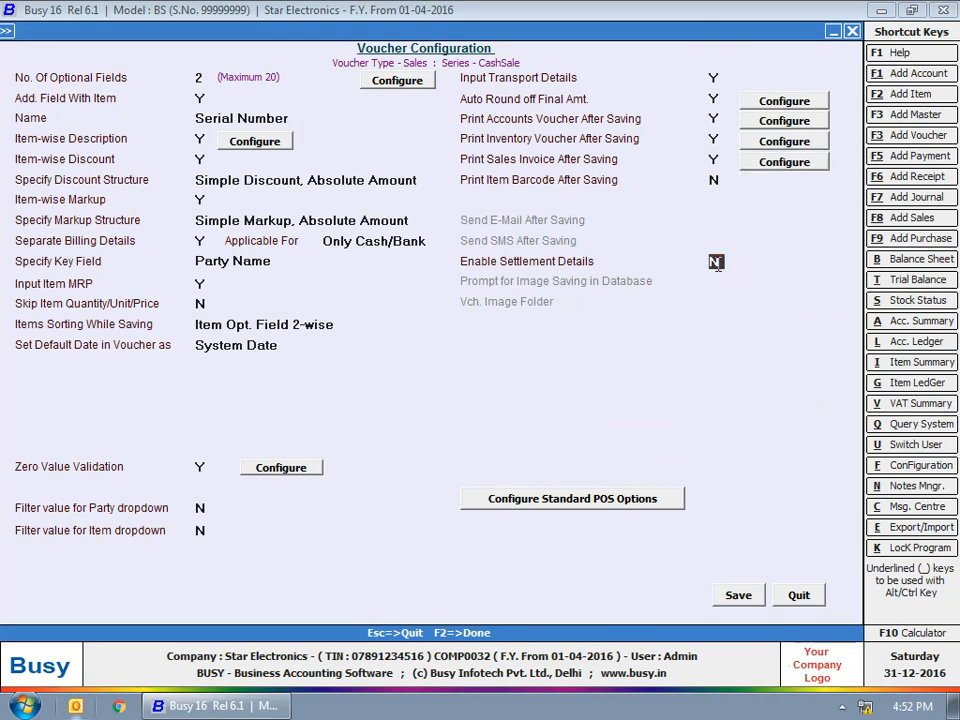
{"action": "key", "text": "y"}
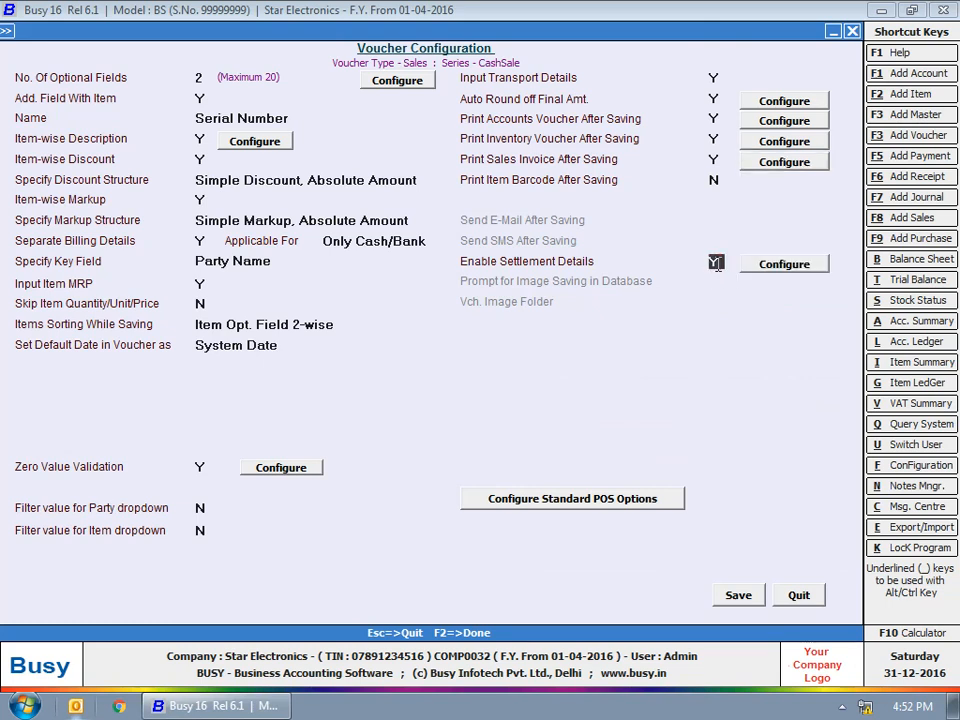
{"action": "key", "text": "Up"}
{"action": "key", "text": "y"}
{"action": "left_click", "coordinate": [710, 264]}
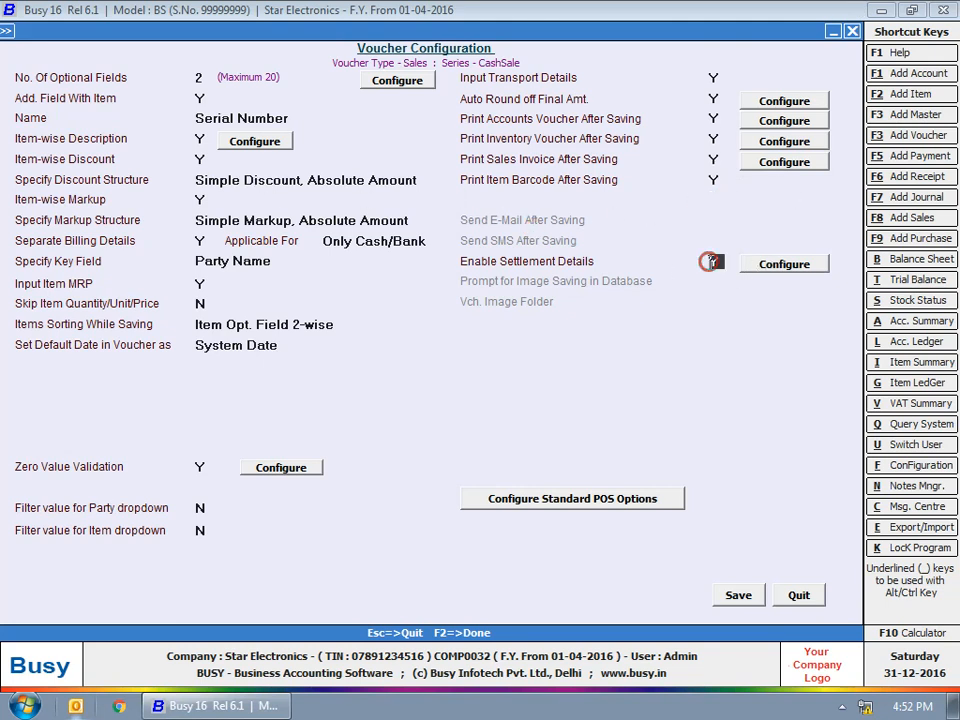
Allow Cash as a settlement mode with the Cash account
{"action": "left_click", "coordinate": [787, 265]}
{"action": "left_click", "coordinate": [228, 300]}
{"action": "left_click", "coordinate": [189, 304]}
{"action": "left_click", "coordinate": [193, 305]}
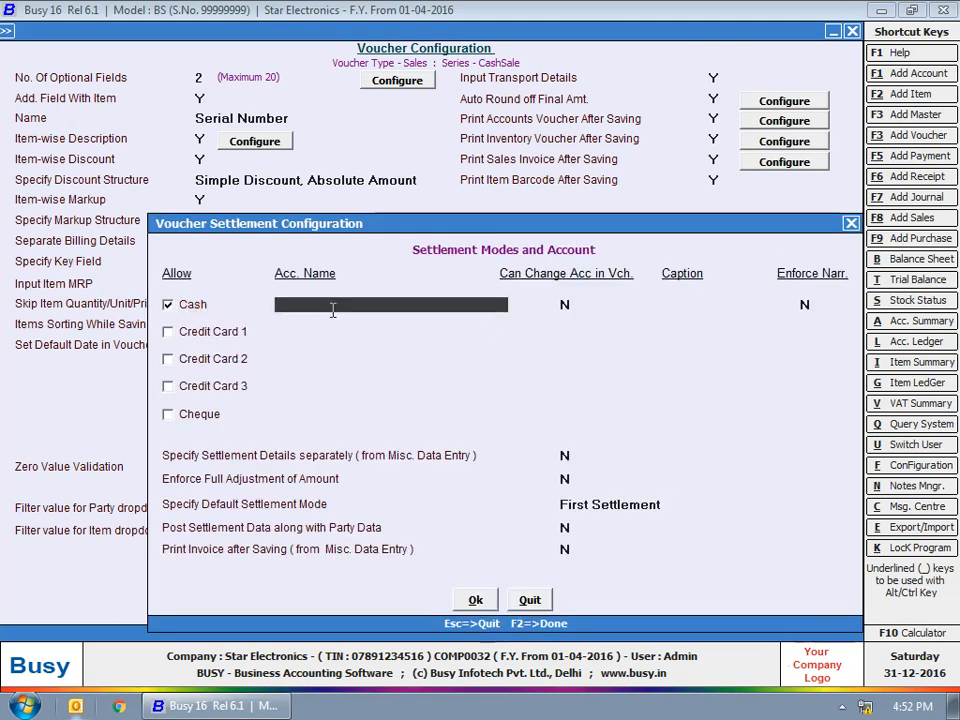
{"action": "type", "text": "Cash"}
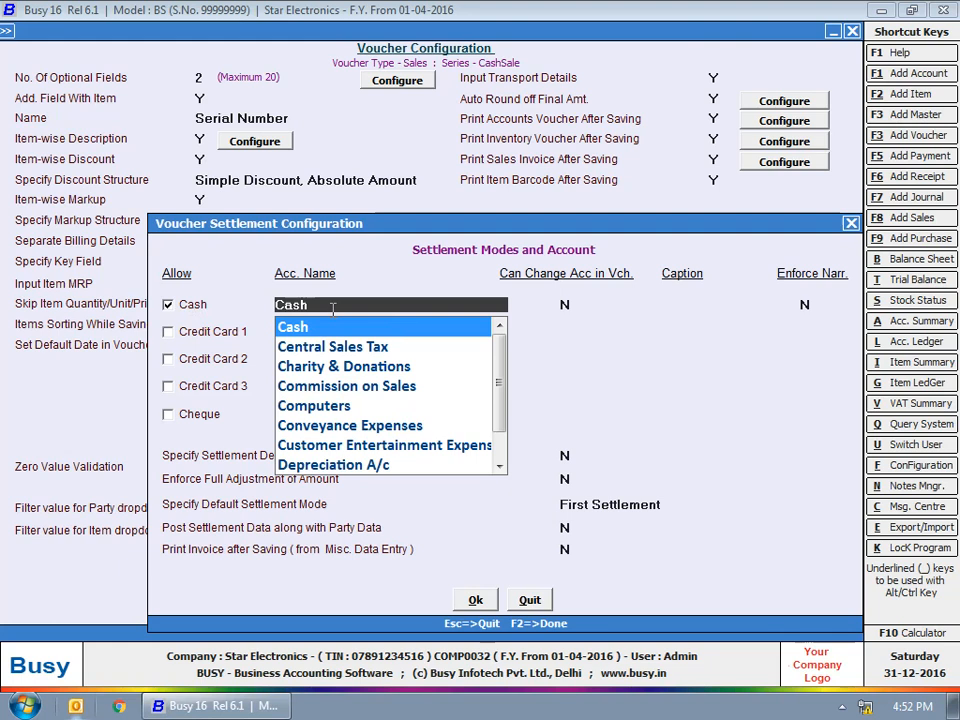
{"action": "key", "text": "Return"}
{"action": "key", "text": "Return"}
{"action": "key", "text": "Return"}
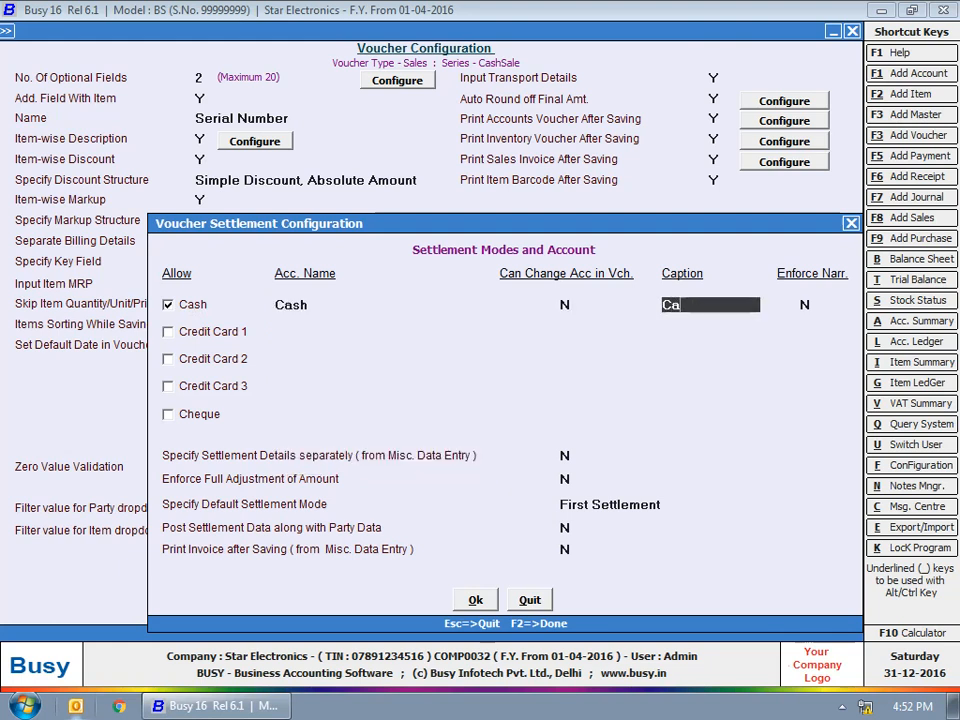
Add Credit Card 1 on State Bank of India, captioned 'Credit Card M/C' and 'Credit Card M/c2'
{"action": "left_click", "coordinate": [199, 331]}
{"action": "type", "text": "sb"}
{"action": "key", "text": "Return"}
{"action": "key", "text": "Return"}
{"action": "type", "text": "Credit"}
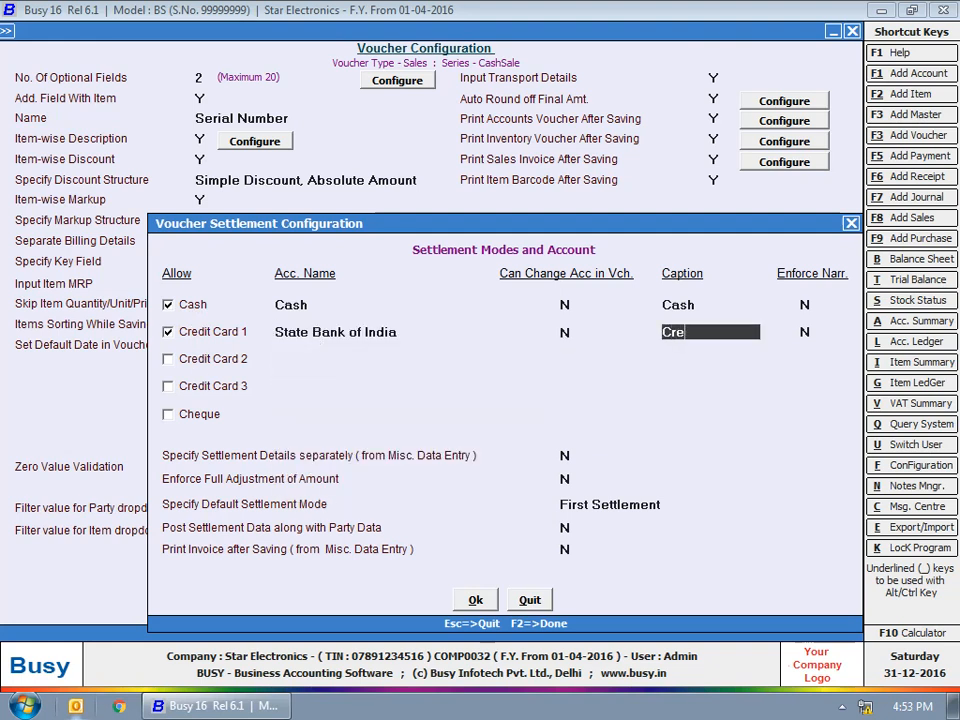
{"action": "type", "text": " Card M/C"}
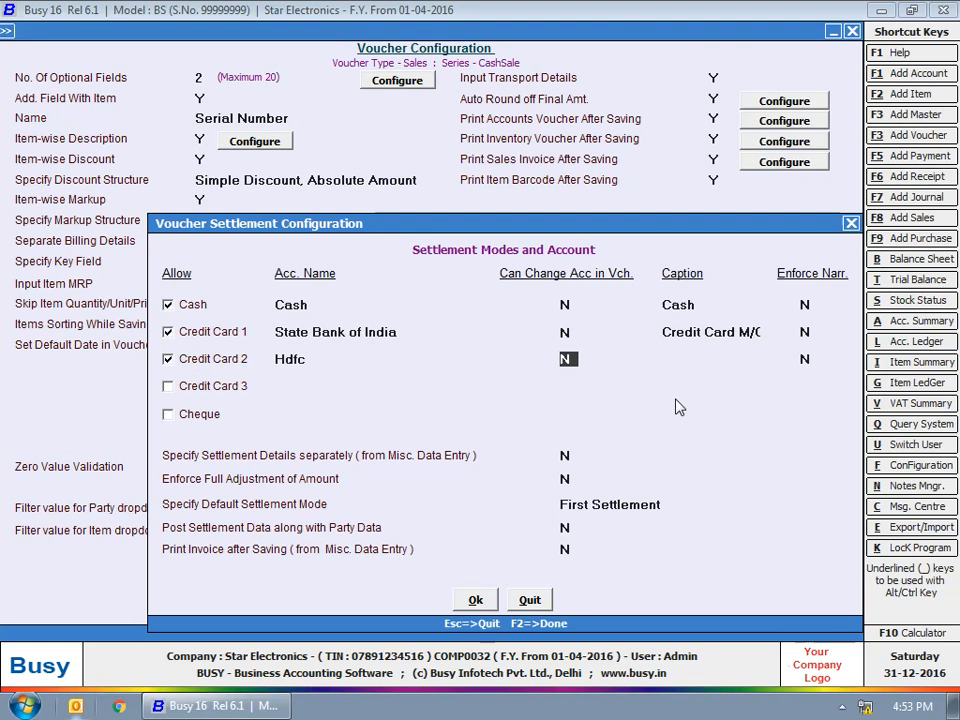
{"action": "key", "text": "Return"}
{"action": "type", "text": "Credit Card"}
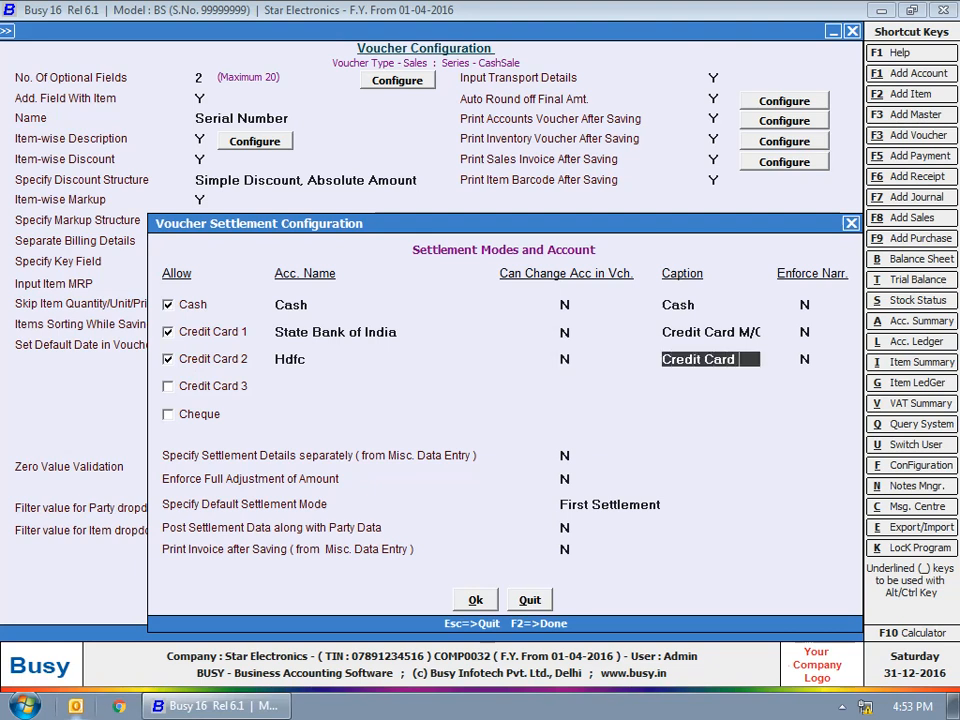
{"action": "type", "text": " M/c2"}
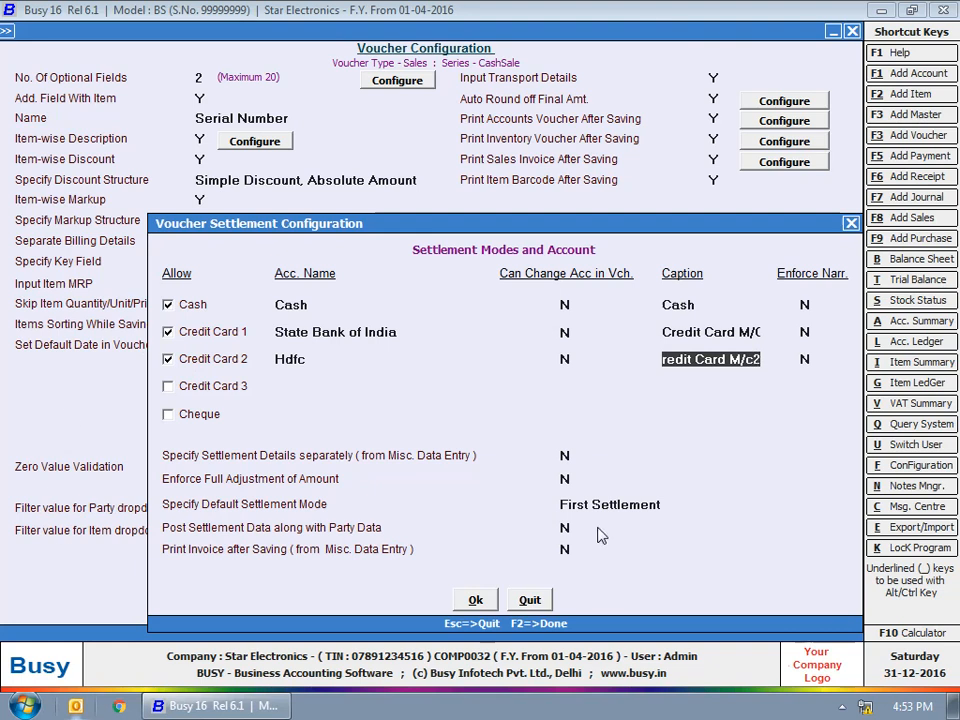
{"action": "left_click", "coordinate": [566, 455]}
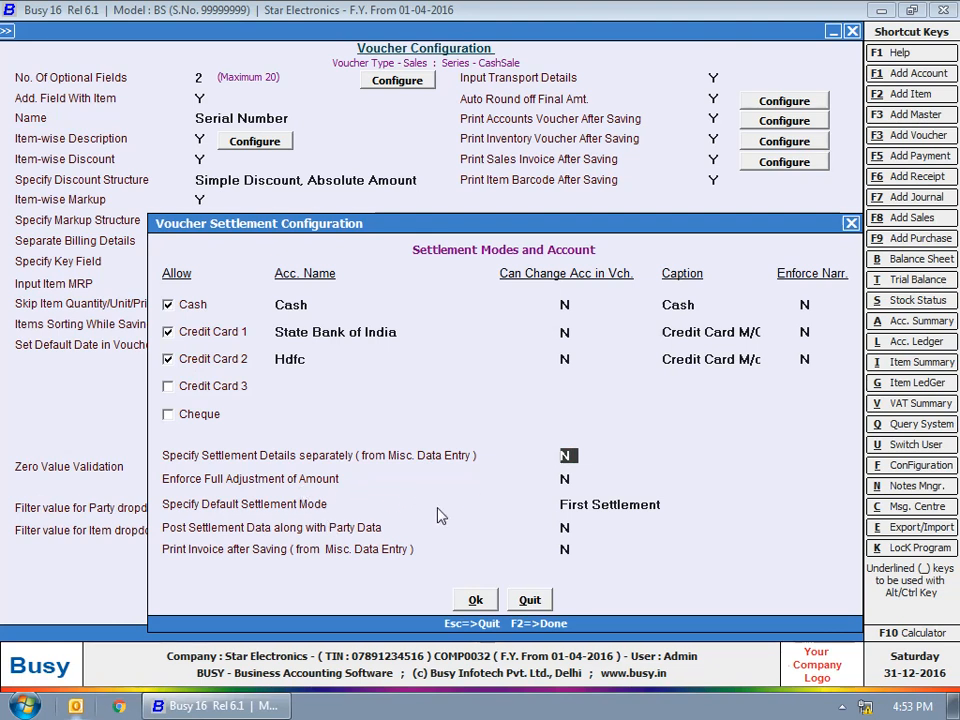
Keep the remaining settlement options at N with First Settlement as default, and confirm
{"action": "key", "text": "Return"}
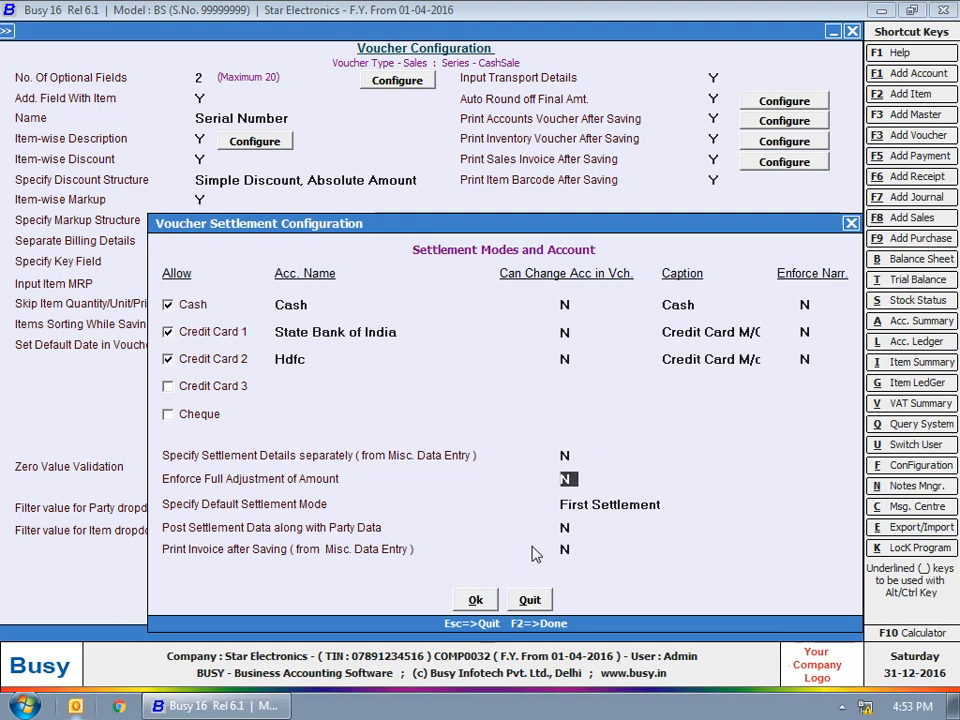
{"action": "key", "text": "Return"}
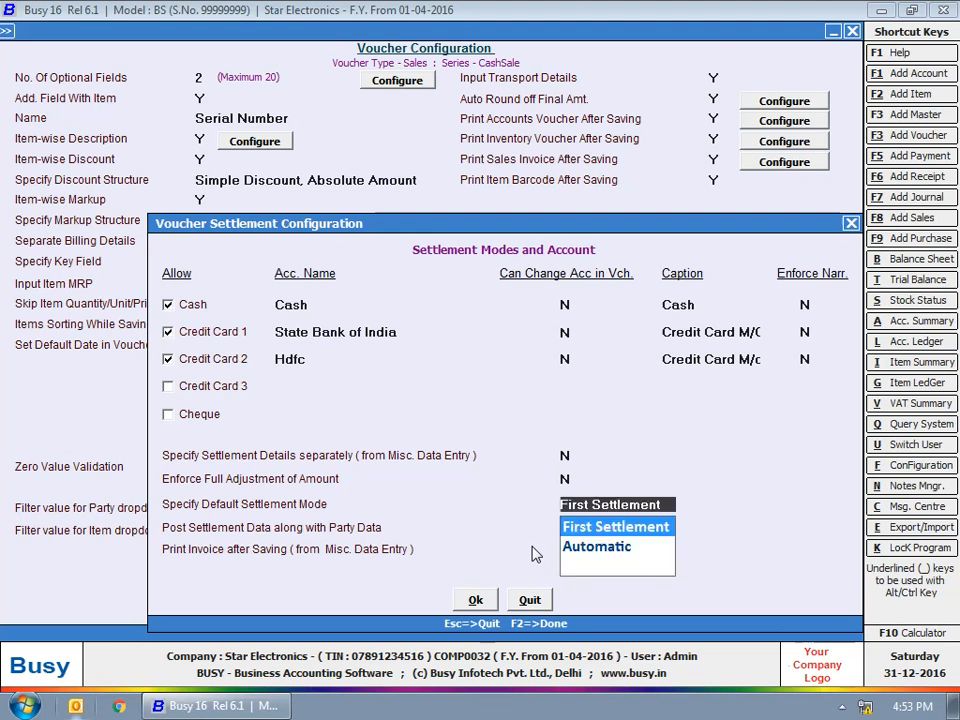
{"action": "key", "text": "Return"}
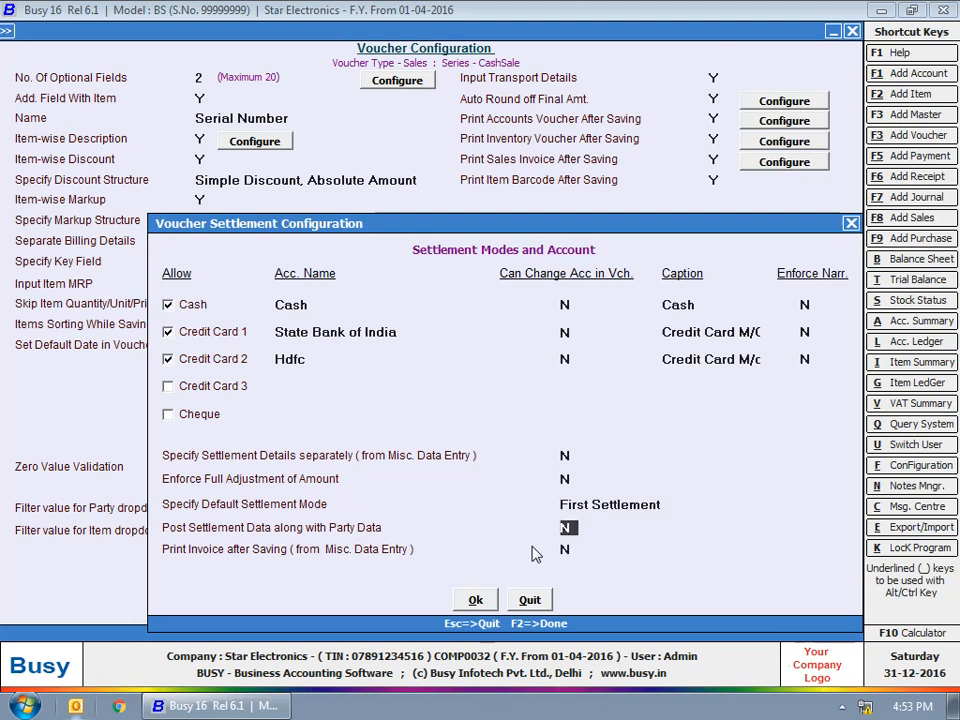
{"action": "key", "text": "Return"}
{"action": "key", "text": "Return"}
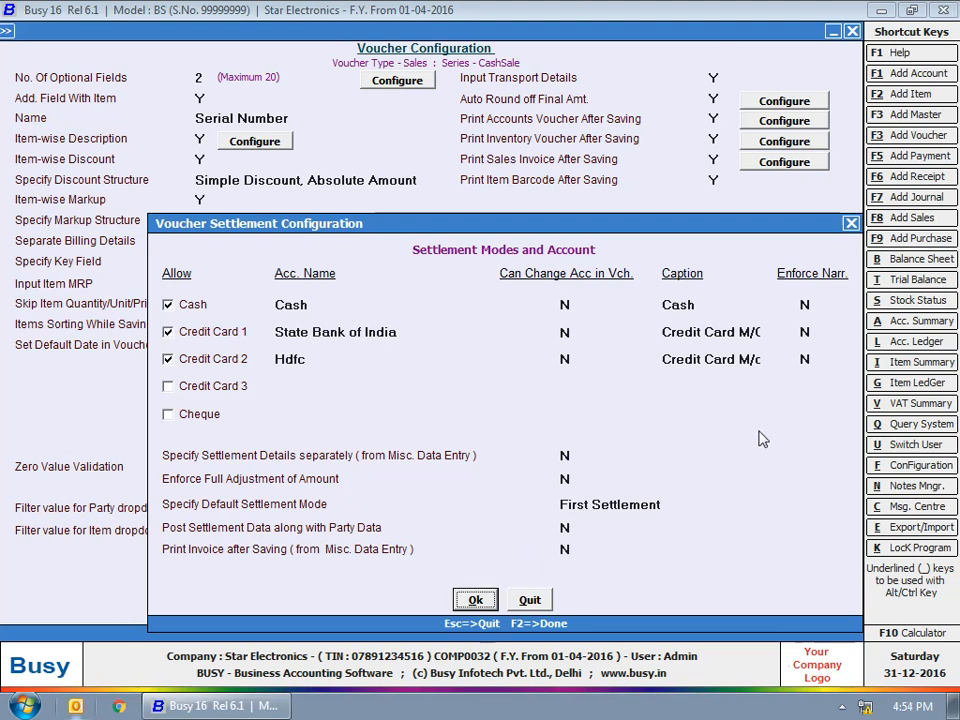
{"action": "key", "text": "Return"}
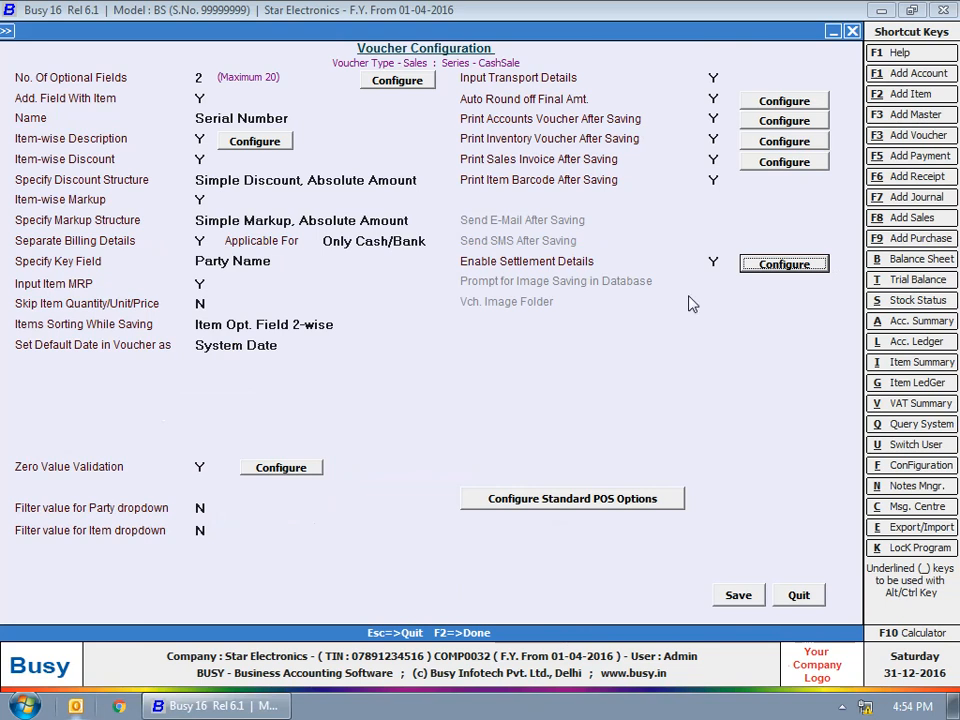
Leave the standard POS options unchanged and save the CashSale voucher configuration
{"action": "left_click", "coordinate": [540, 503]}
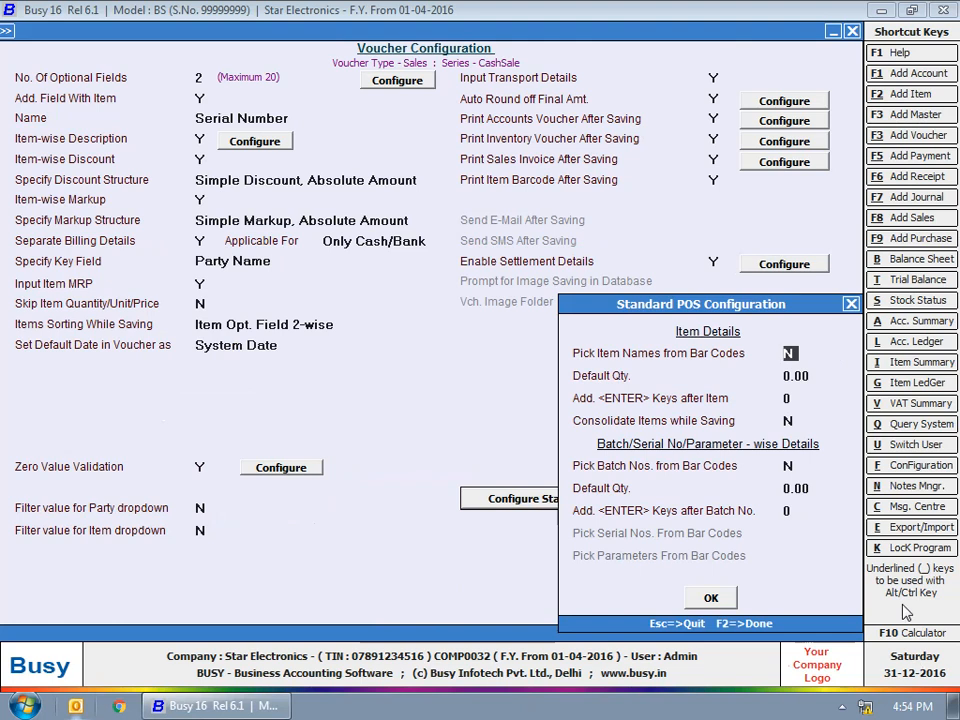
{"action": "left_click", "coordinate": [710, 597]}
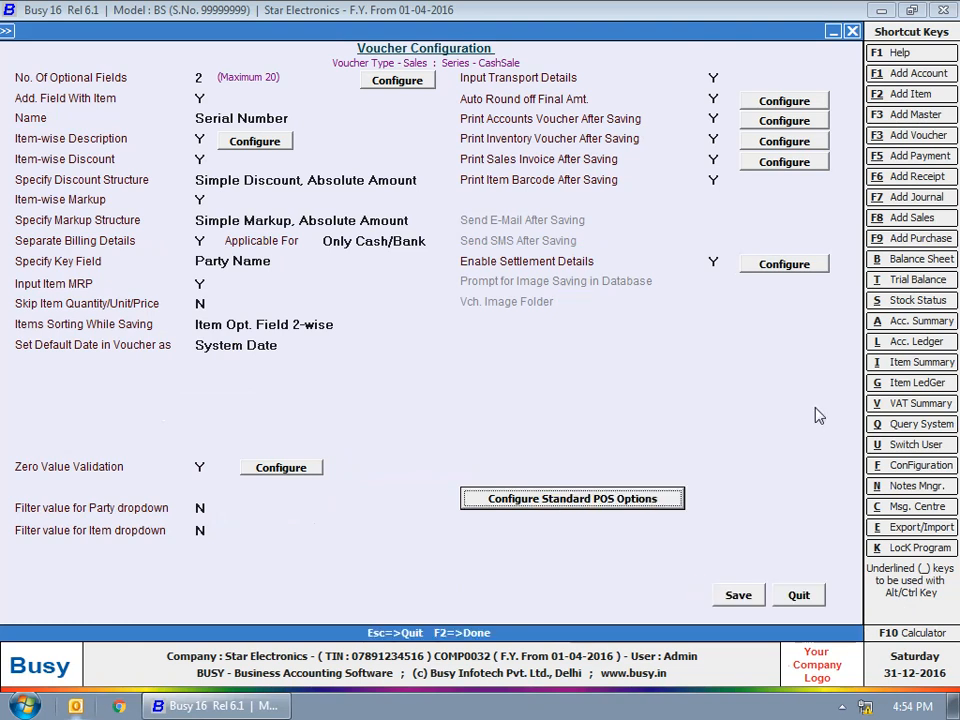
{"action": "key", "text": "F2"}
{"action": "left_click", "coordinate": [853, 31]}
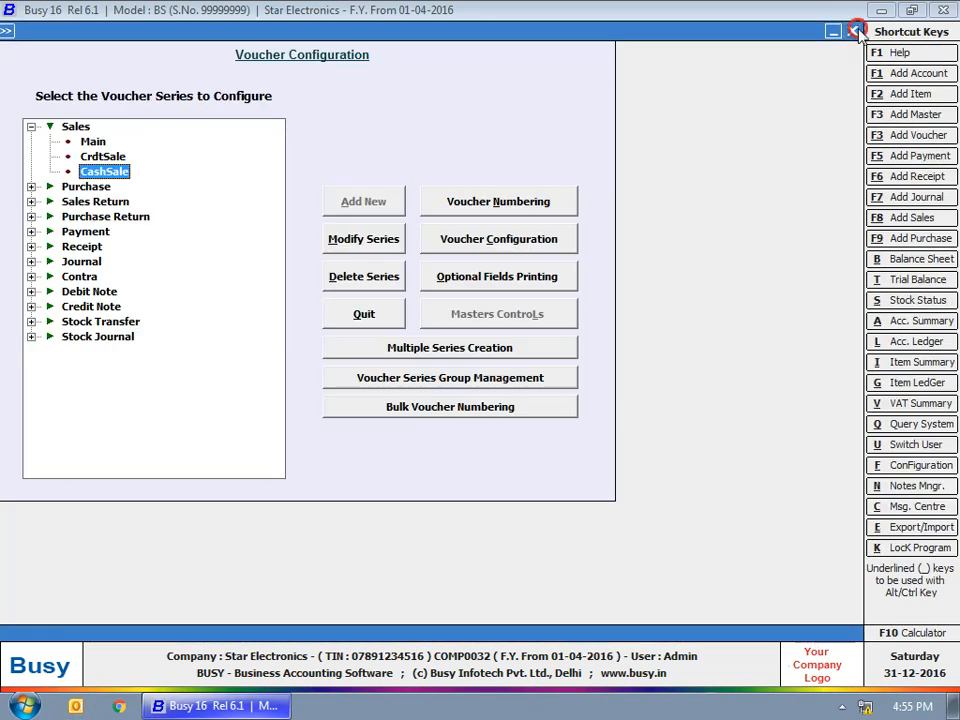
Start adding a new sales voucher from Transactions > Sales
{"action": "left_click", "coordinate": [171, 64]}
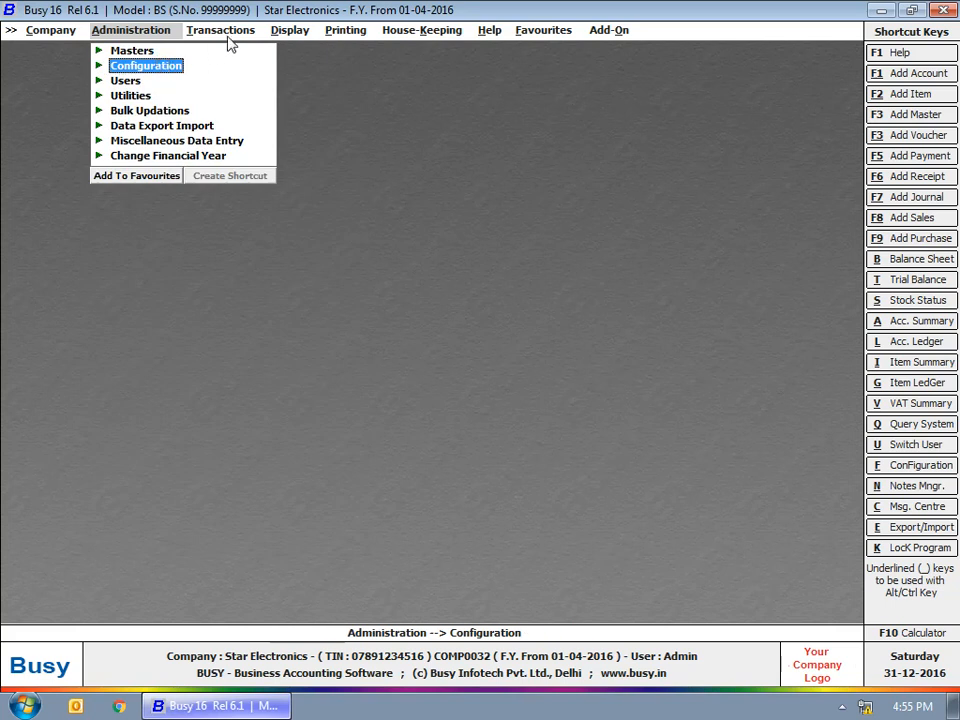
{"action": "left_click", "coordinate": [221, 30]}
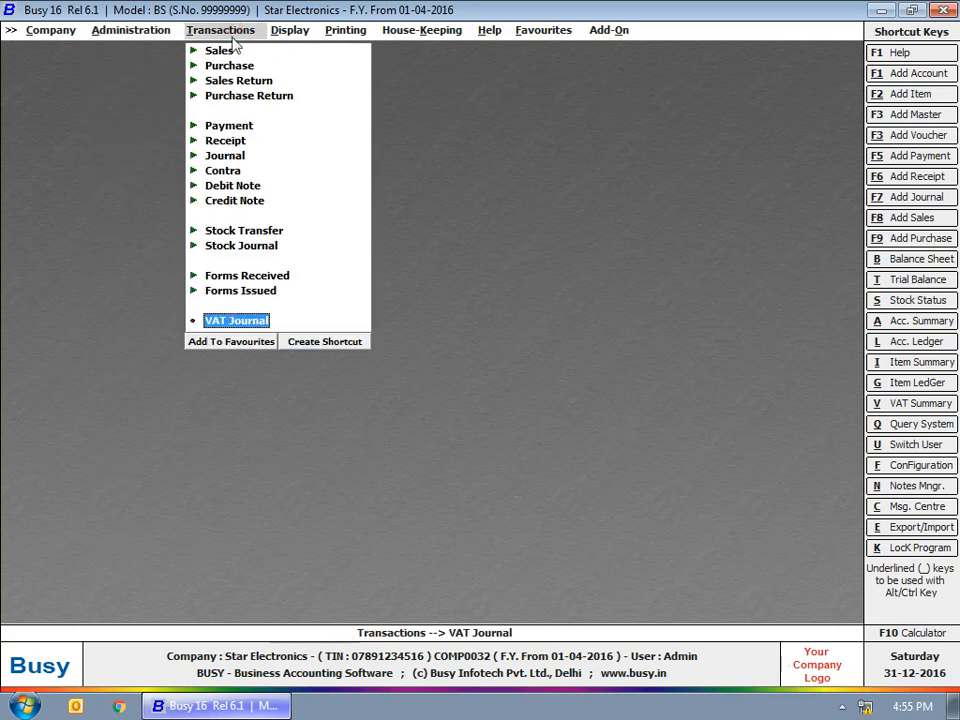
{"action": "left_click", "coordinate": [219, 50]}
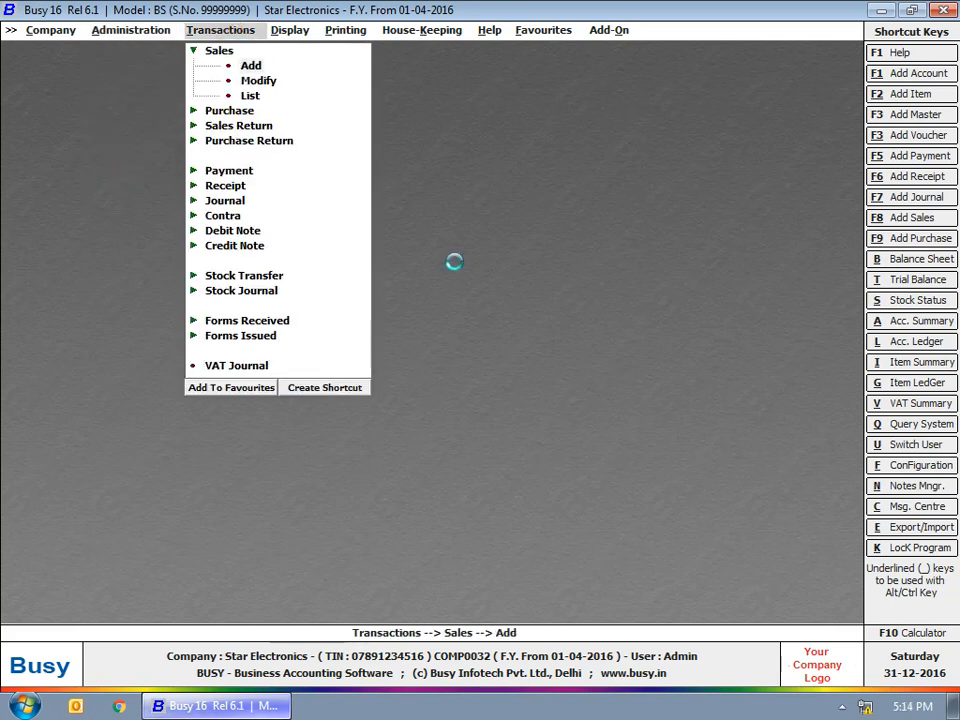
{"action": "key", "text": "Up"}
{"action": "key", "text": "Up"}
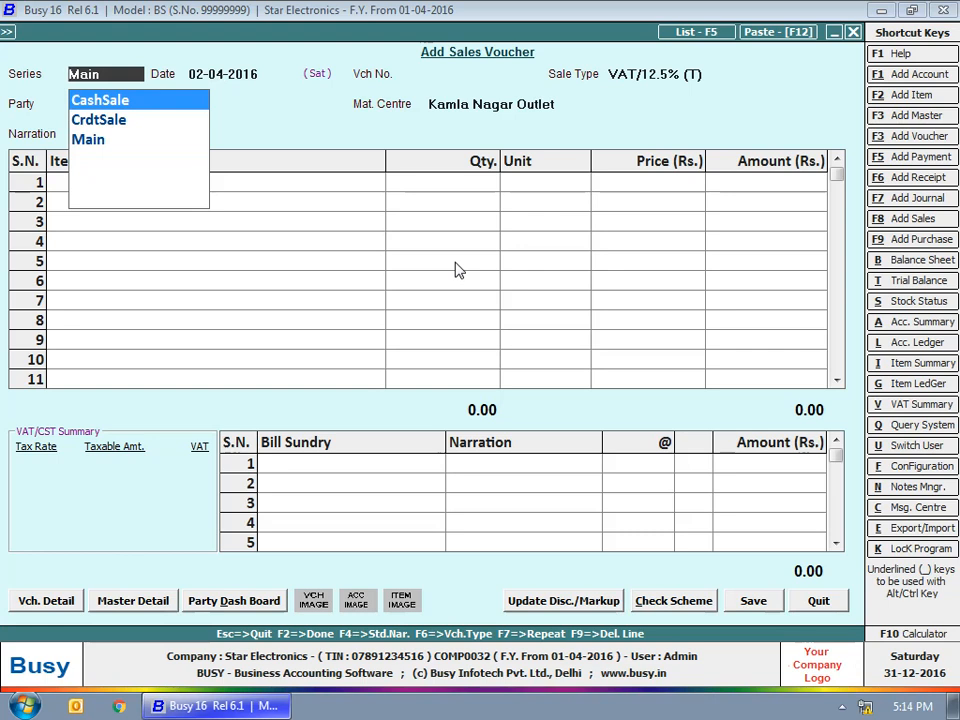
Begin a CashSale voucher dated 31-12-2016 with sale type VAT/12.5% (R) and party Cash
{"action": "key", "text": "Return"}
{"action": "key", "text": "Return"}
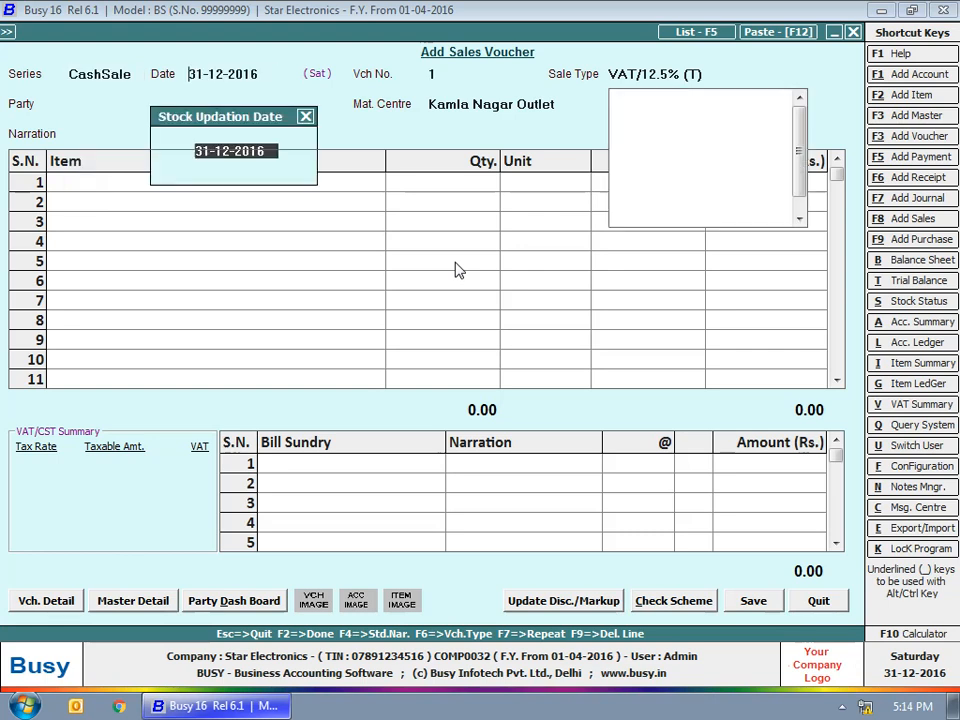
{"action": "key", "text": "Escape"}
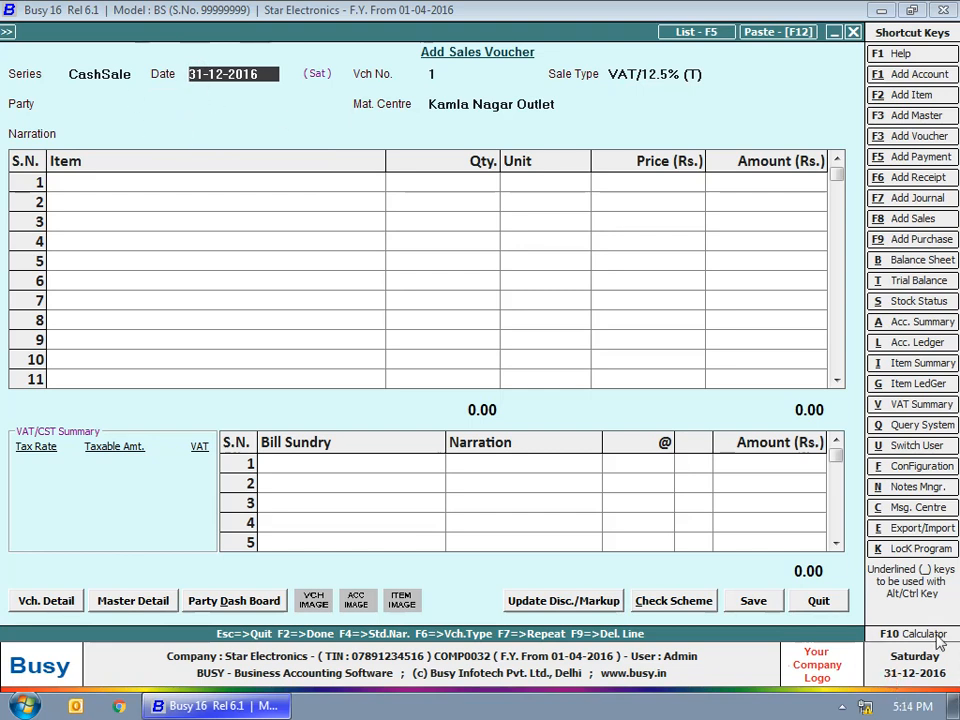
{"action": "key", "text": "Return"}
{"action": "key", "text": "Return"}
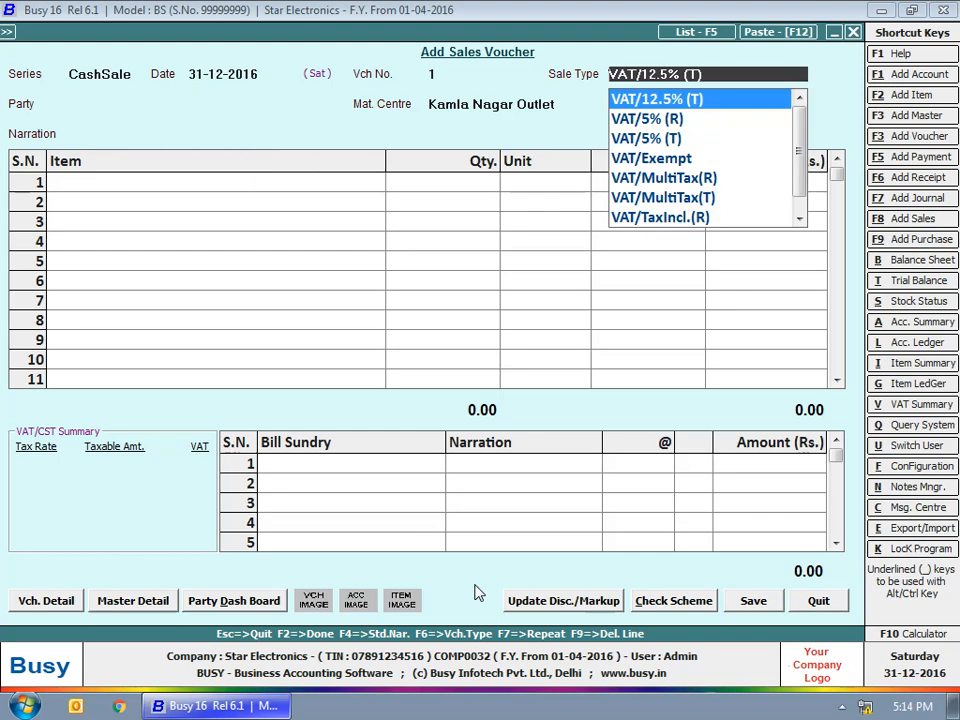
{"action": "key", "text": "Up"}
{"action": "key", "text": "Return"}
{"action": "type", "text": "cash"}
Fill the billing details with the customer's name, mobile number and e-mail, leaving IT PAN blank
{"action": "key", "text": "Return"}
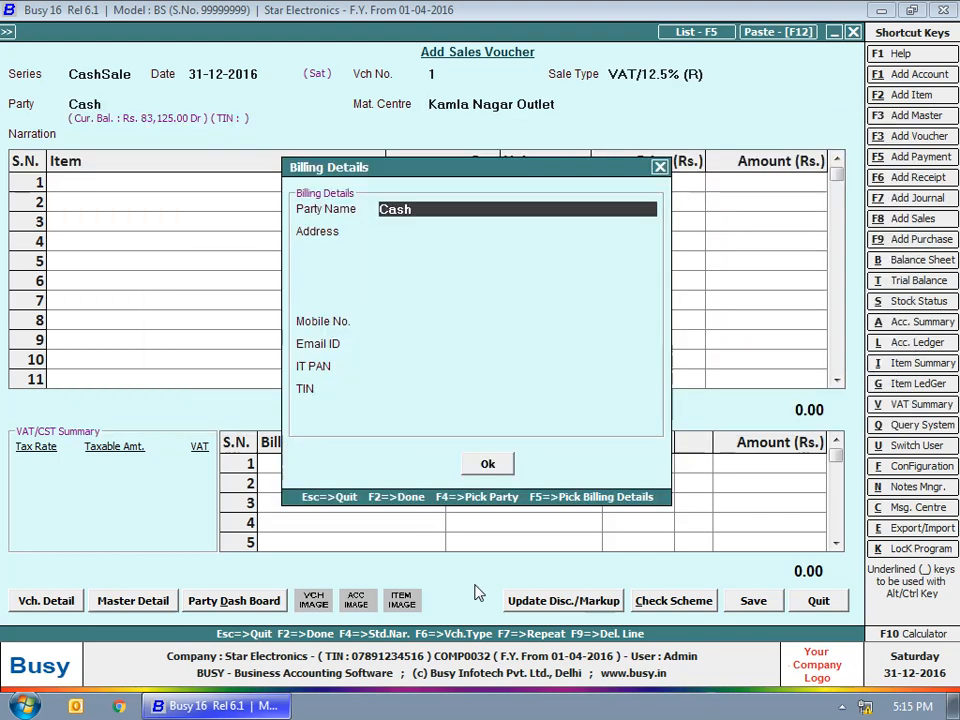
{"action": "key", "text": "Return"}
{"action": "key", "text": "Return"}
{"action": "key", "text": "Return"}
{"action": "key", "text": "Return"}
{"action": "key", "text": "Return"}
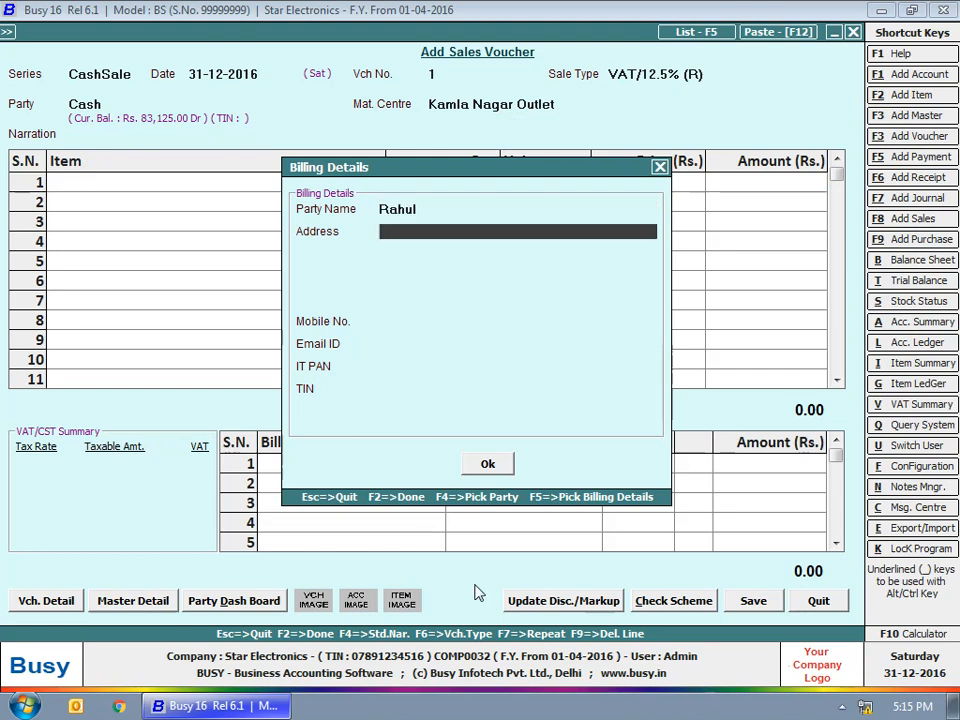
{"action": "key", "text": "Return"}
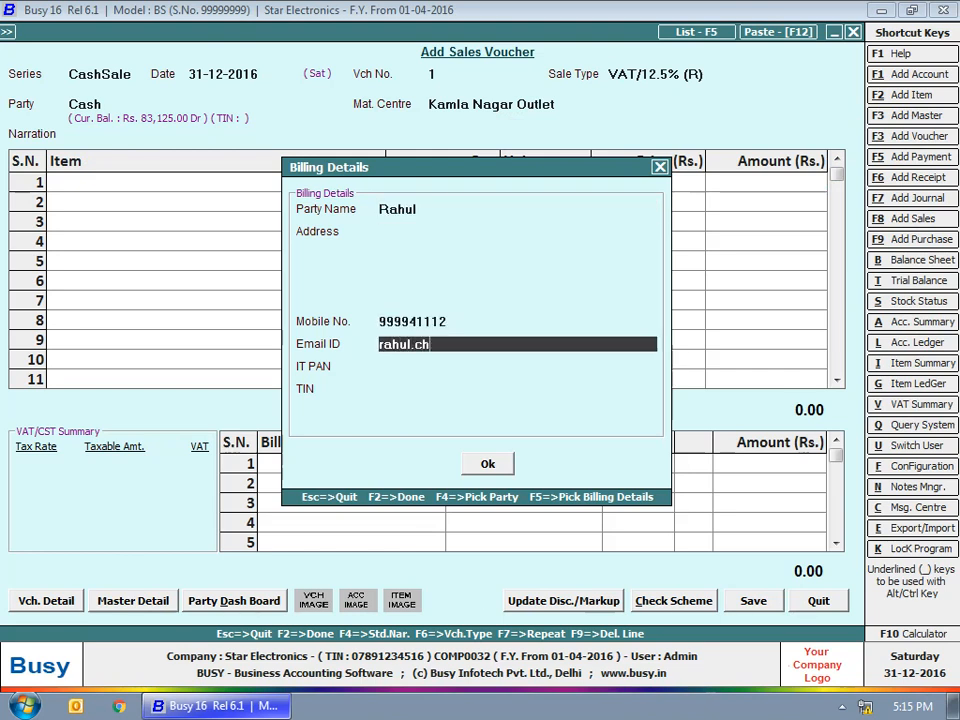
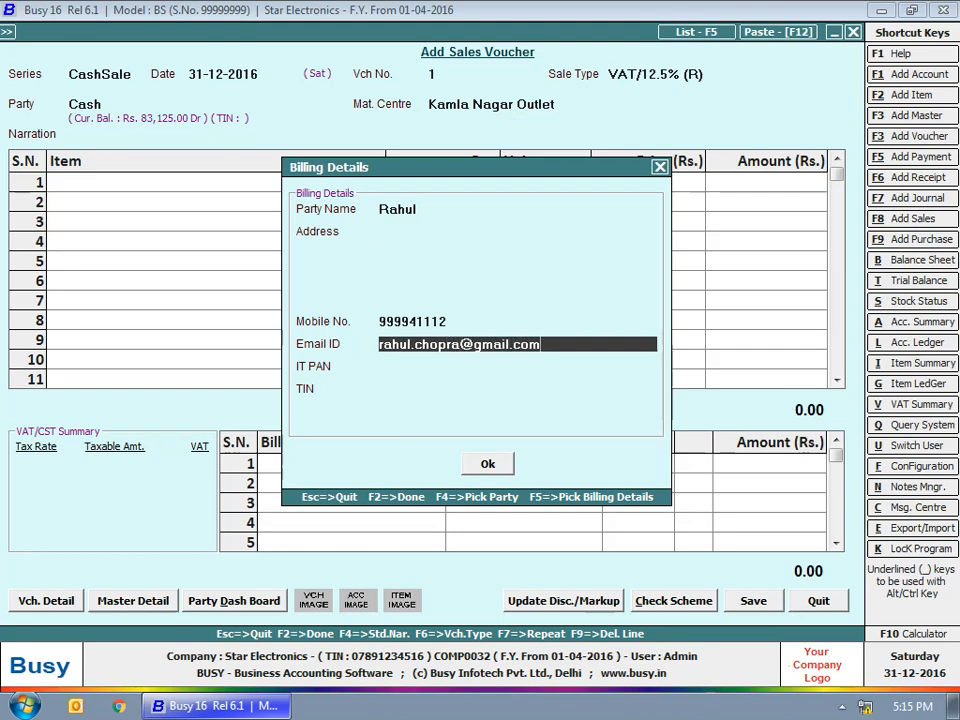
{"action": "key", "text": "Return"}
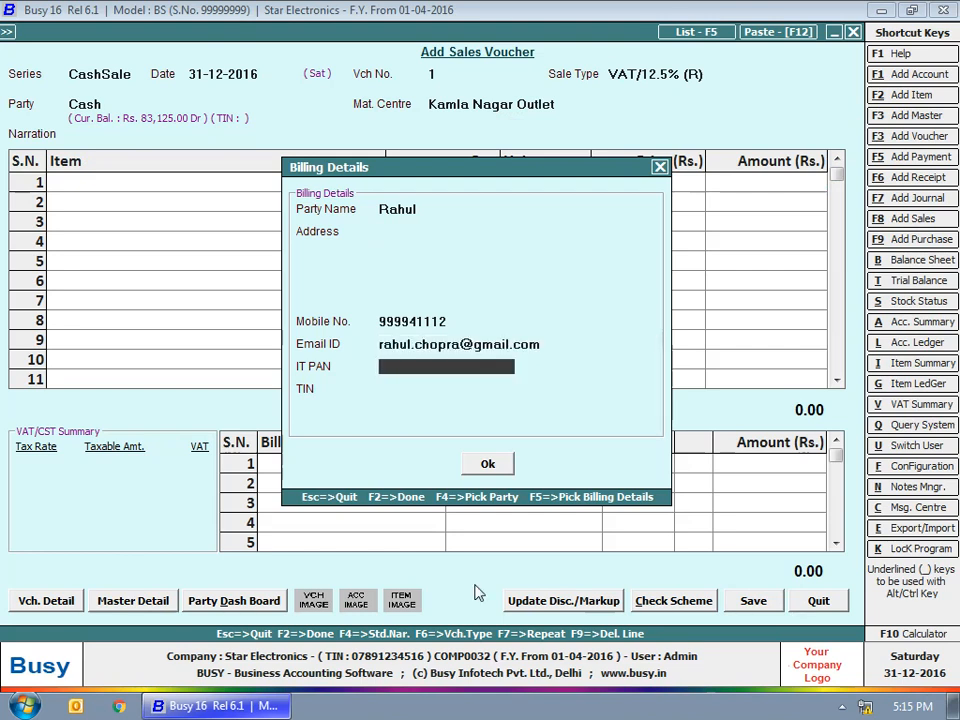
{"action": "key", "text": "Return"}
{"action": "key", "text": "Return"}
{"action": "key", "text": "Return"}
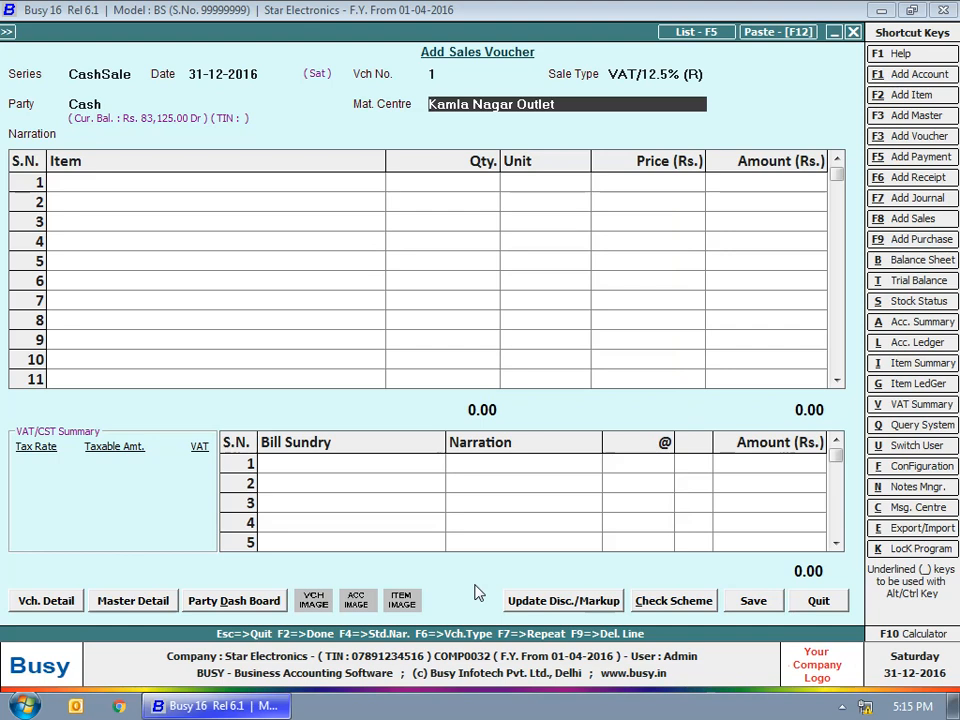
{"action": "key", "text": "Return"}
{"action": "key", "text": "Return"}
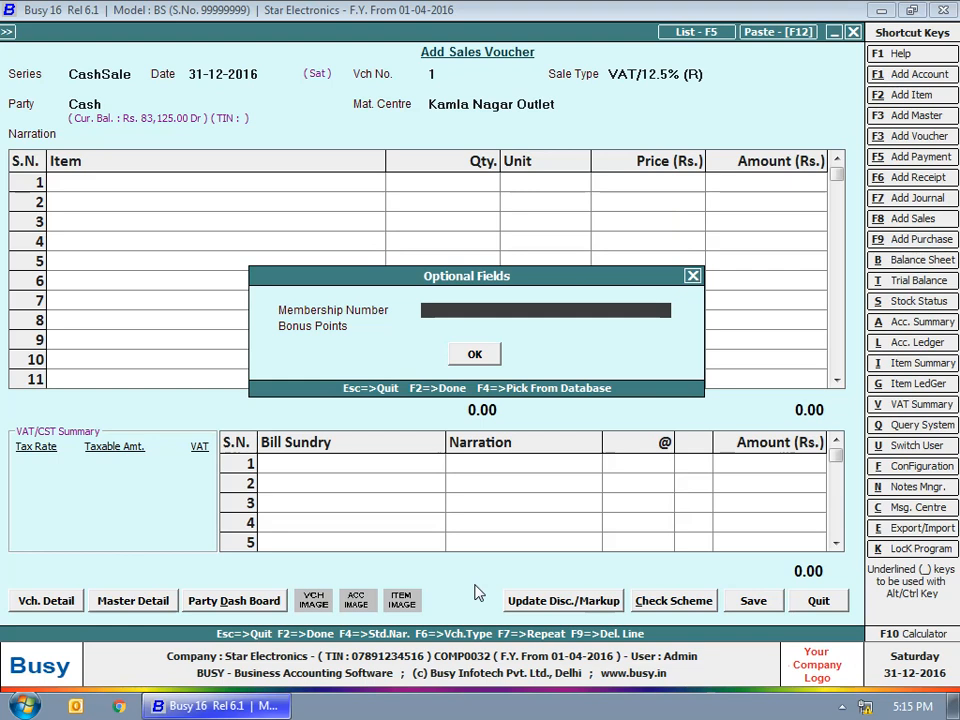
Add and save a new membership number, then enter 100 bonus points
{"action": "key", "text": "F3"}
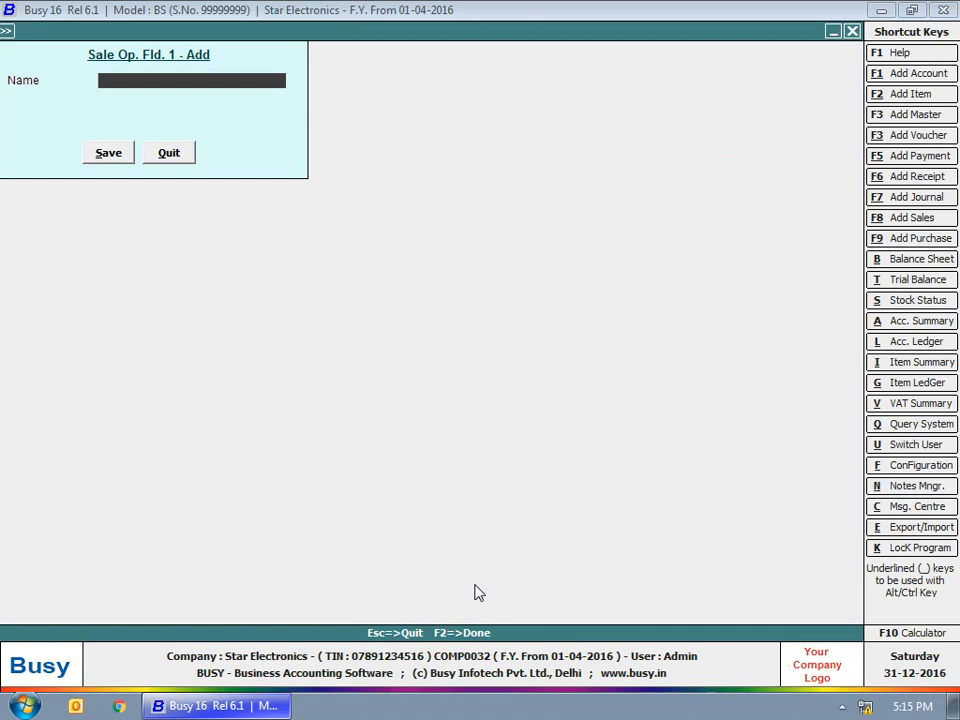
{"action": "type", "text": "100234561"}
{"action": "key", "text": "Return"}
{"action": "key", "text": "Return"}
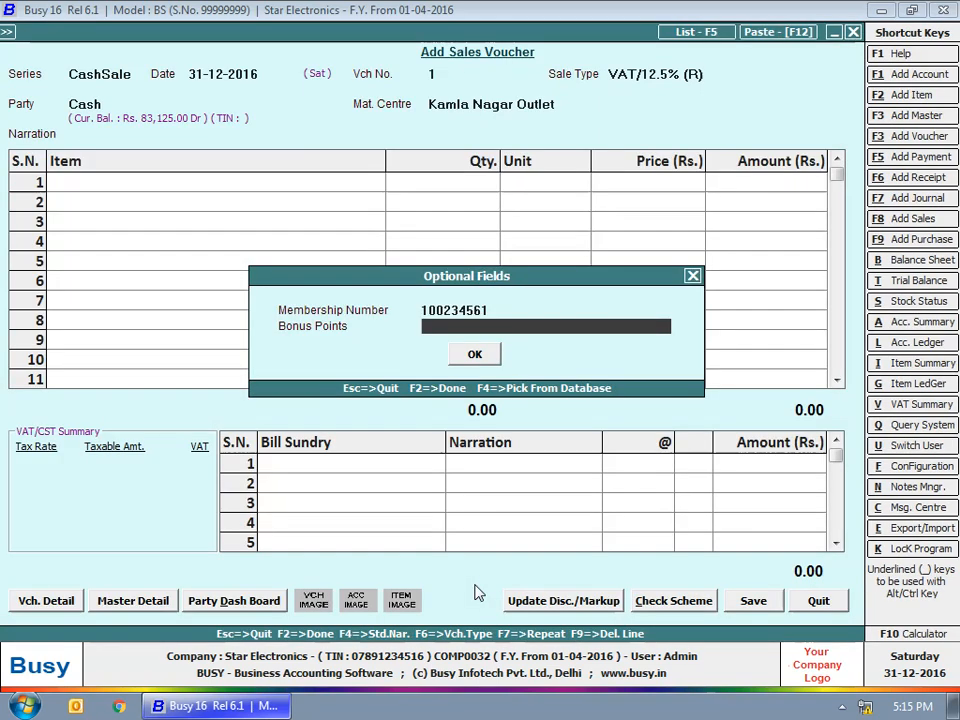
{"action": "type", "text": "100"}
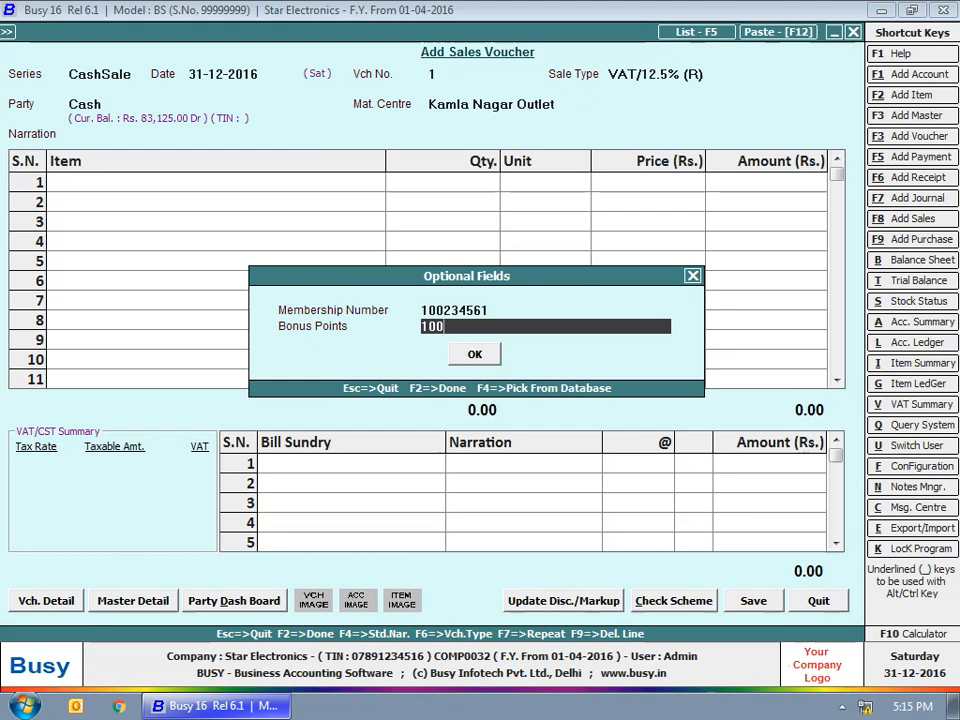
{"action": "key", "text": "Return"}
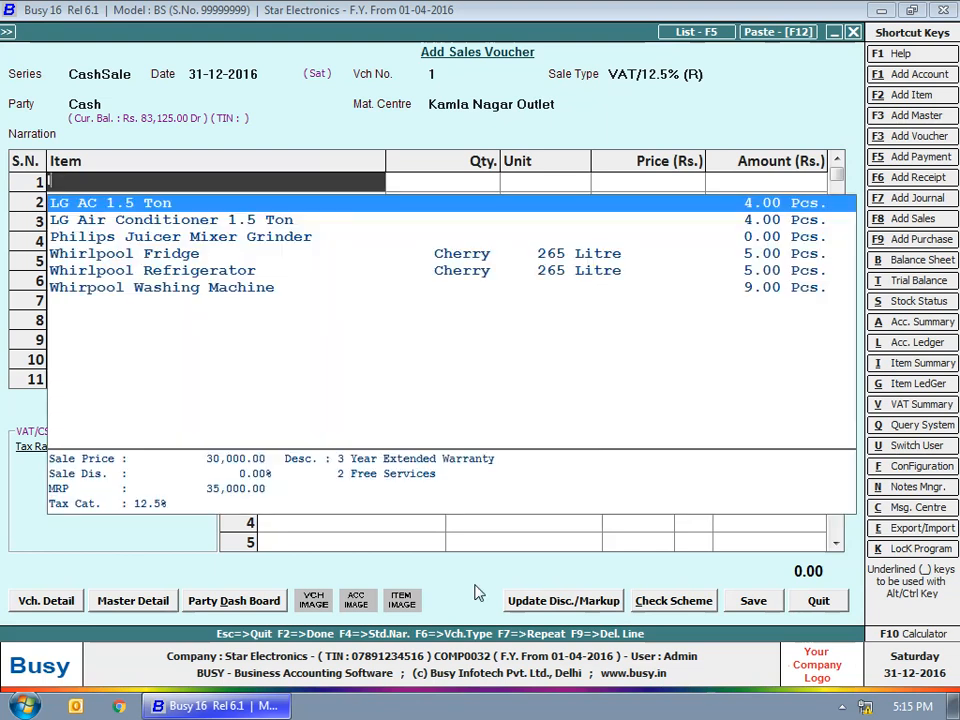
Add LG Air Conditioner 1.5 Ton with serial 2345681, USP 'Interest Free EMI' and type 'Window AC'
{"action": "key", "text": "Return"}
{"action": "key", "text": "Return"}
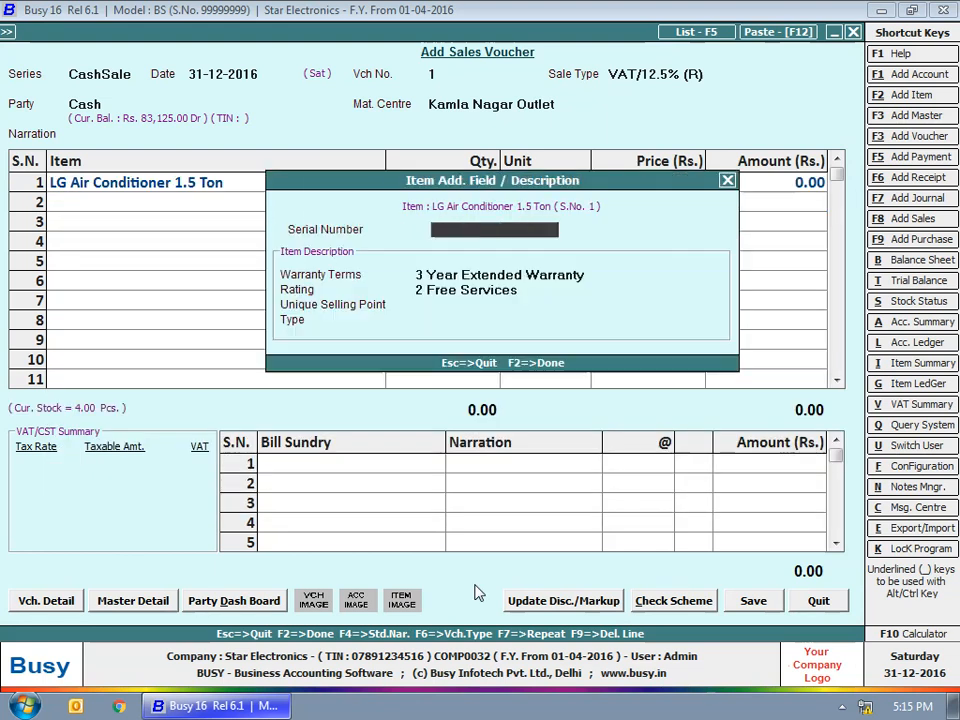
{"action": "type", "text": "234"}
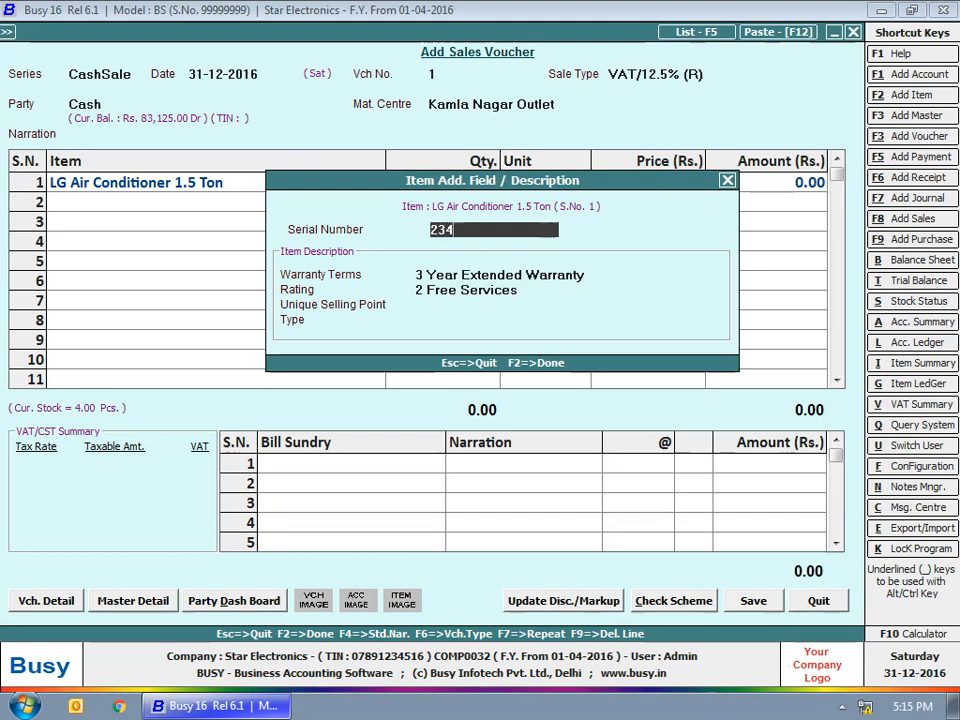
{"action": "type", "text": "5681"}
{"action": "key", "text": "Return"}
{"action": "key", "text": "Return"}
{"action": "key", "text": "Return"}
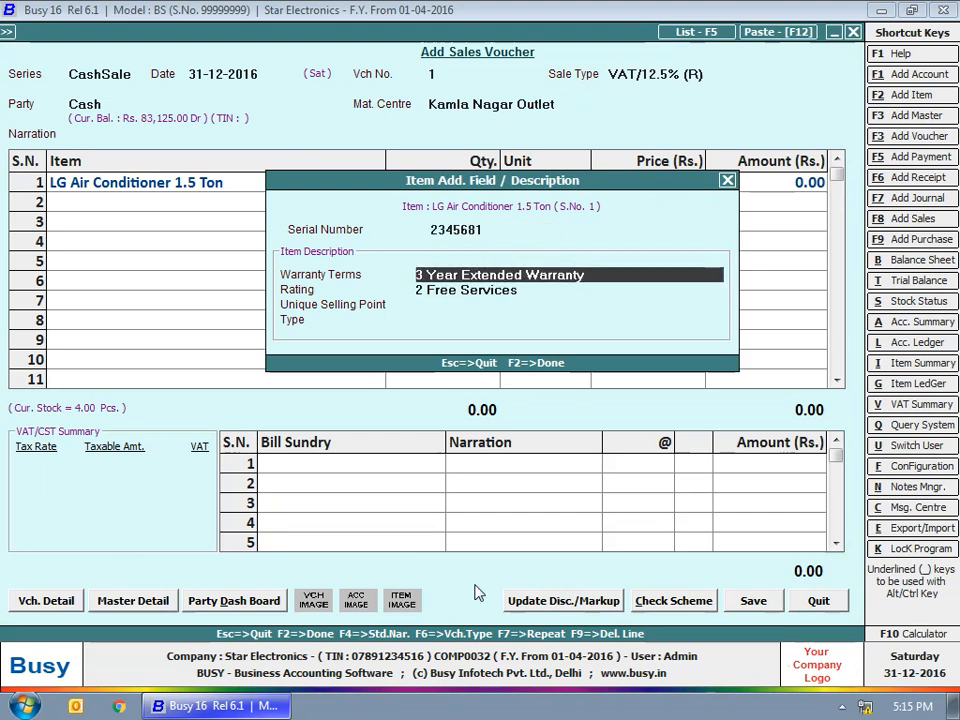
{"action": "type", "text": "Interest Free EM"}
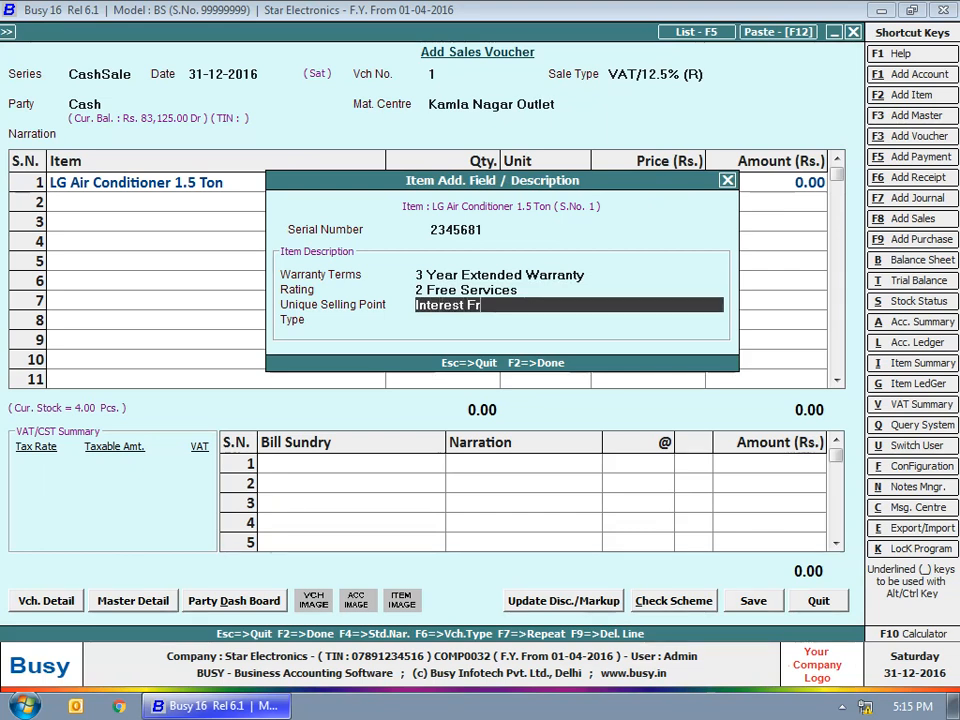
{"action": "type", "text": "I"}
{"action": "key", "text": "Return"}
{"action": "type", "text": "Window AC"}
{"action": "key", "text": "Return"}
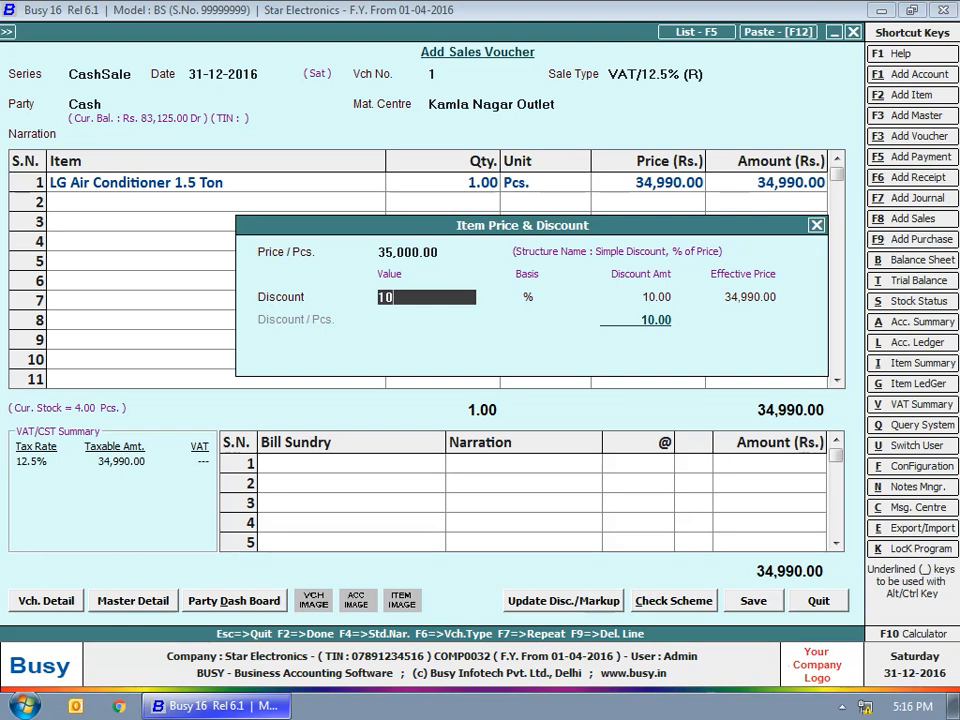
Apply a 10% discount with no markup and add VAT as the bill sundry
{"action": "key", "text": "Return"}
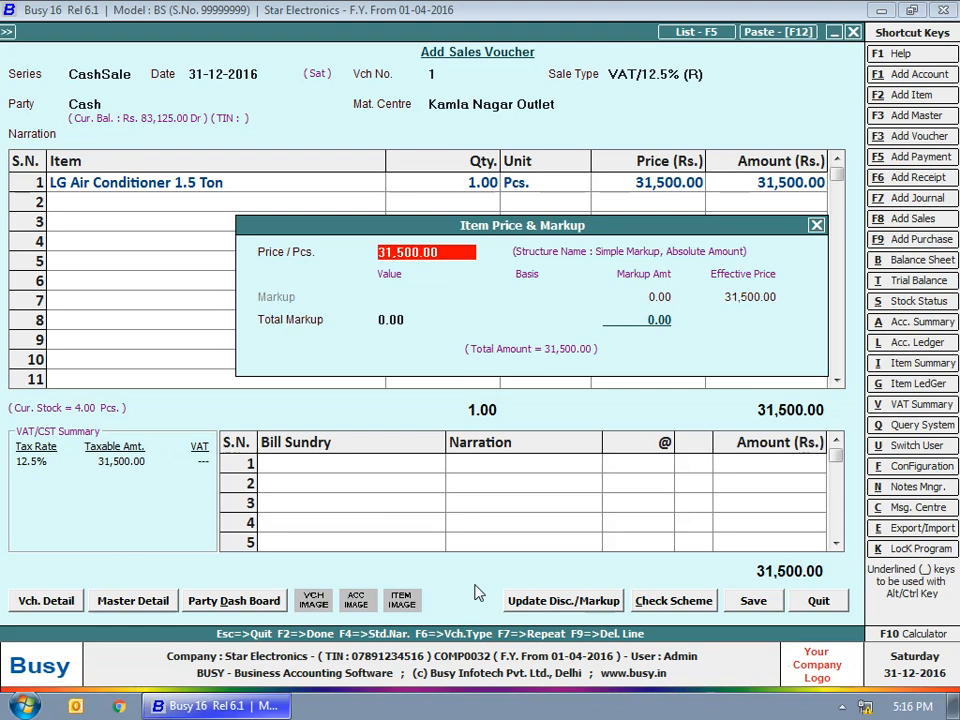
{"action": "key", "text": "Return"}
{"action": "key", "text": "Return"}
{"action": "key", "text": "Return"}
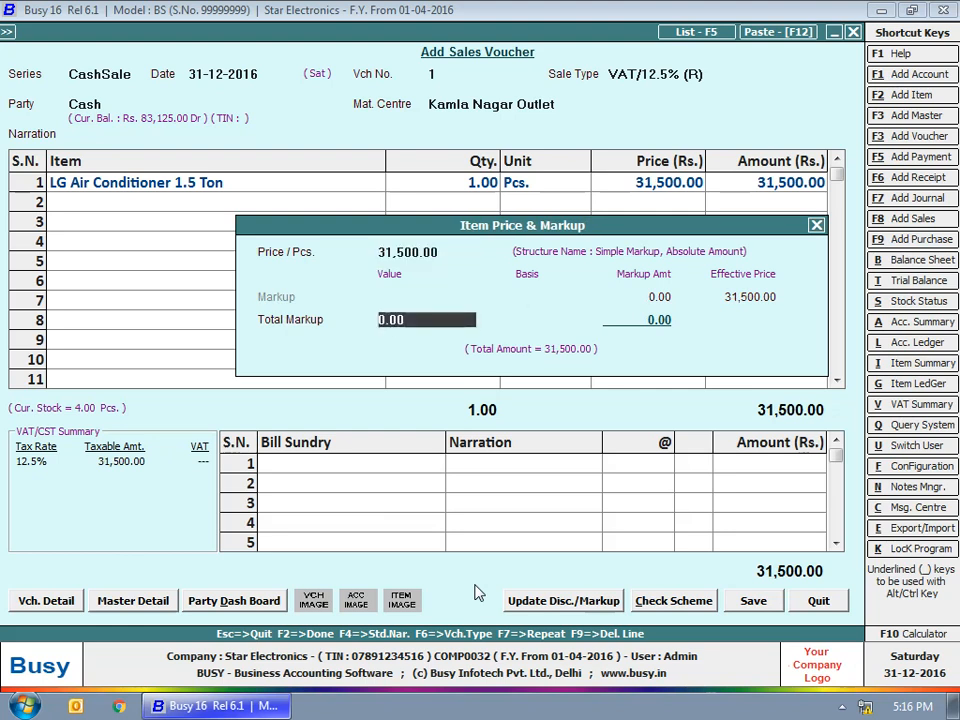
{"action": "key", "text": "Return"}
{"action": "type", "text": "vat"}
{"action": "key", "text": "Return"}
{"action": "key", "text": "Return"}
{"action": "key", "text": "Return"}
{"action": "key", "text": "Return"}
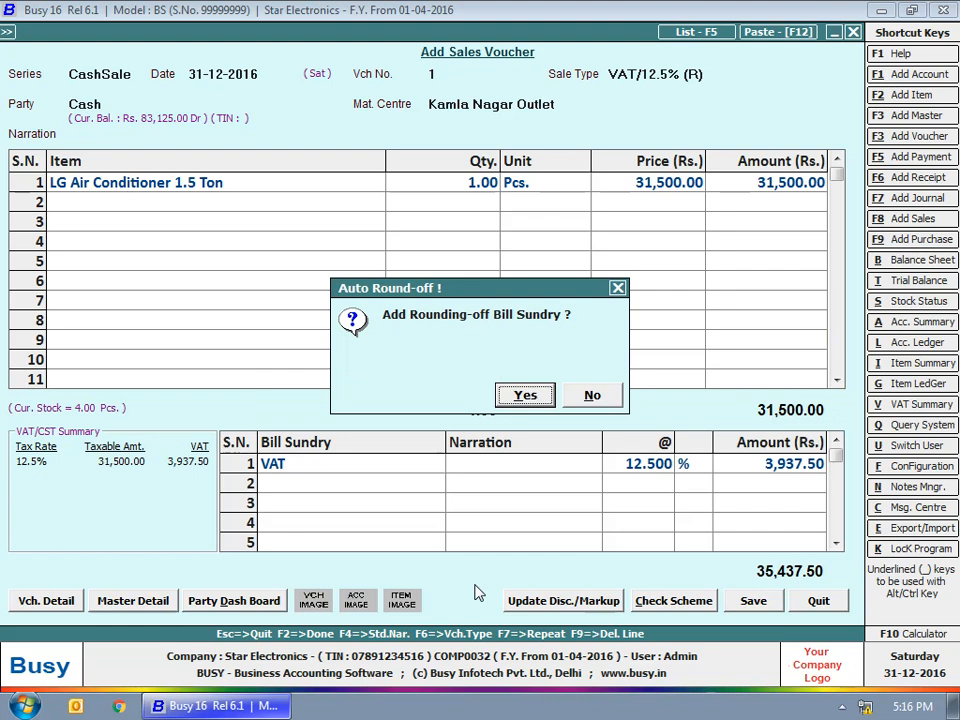
Round the bill up to 35,438.00 and settle it all on the Hdfc card, zeroing Cash and State Bank
{"action": "key", "text": "Return"}
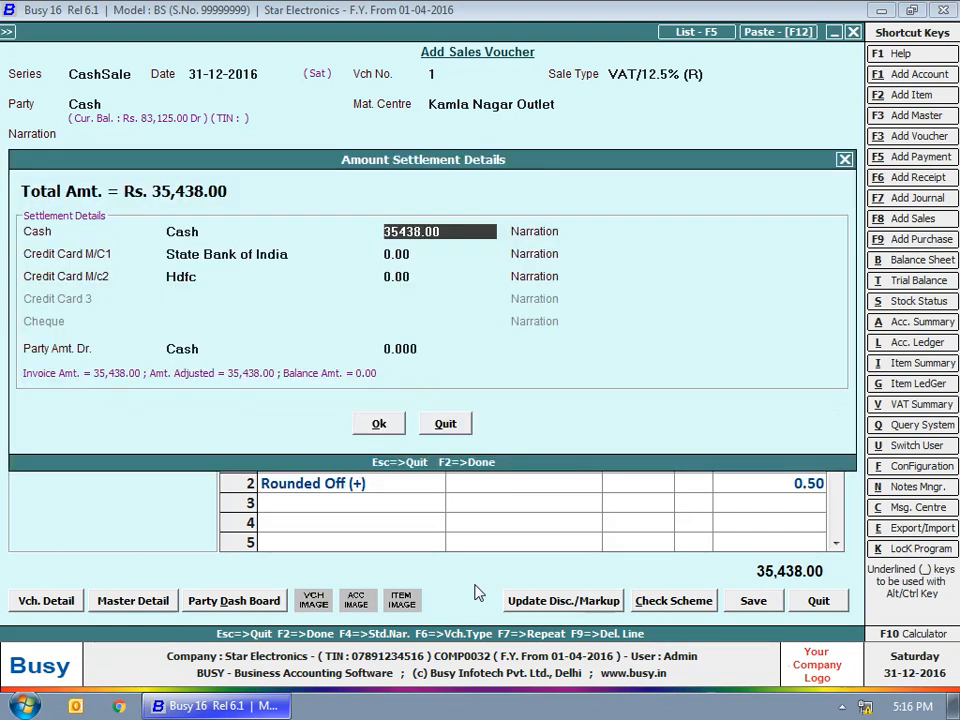
{"action": "key", "text": "Return"}
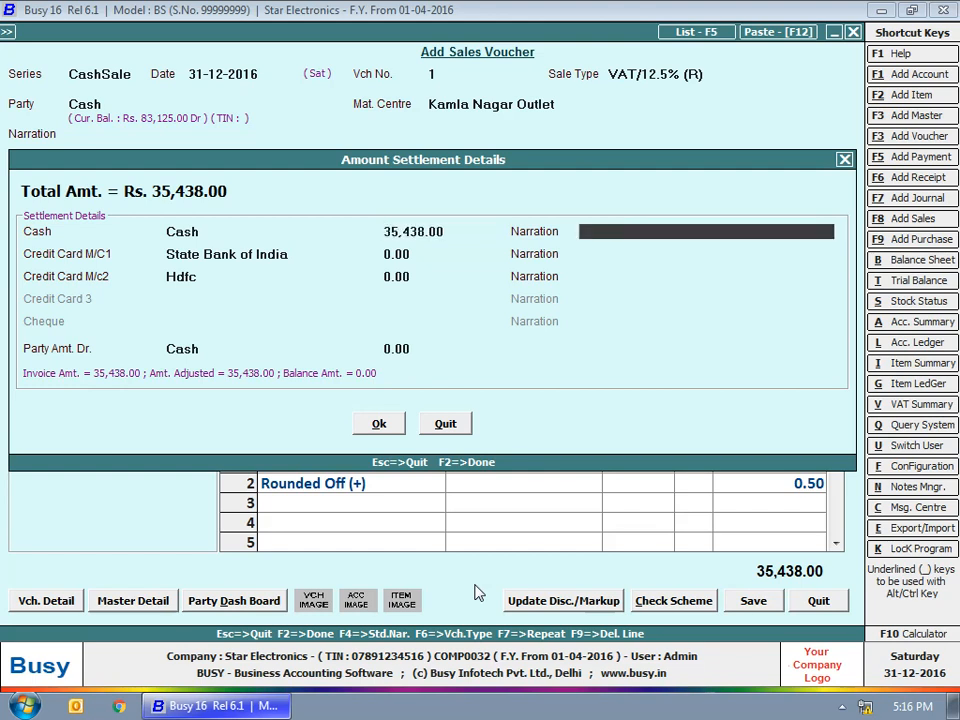
{"action": "key", "text": "Up"}
{"action": "type", "text": "0"}
{"action": "key", "text": "Return"}
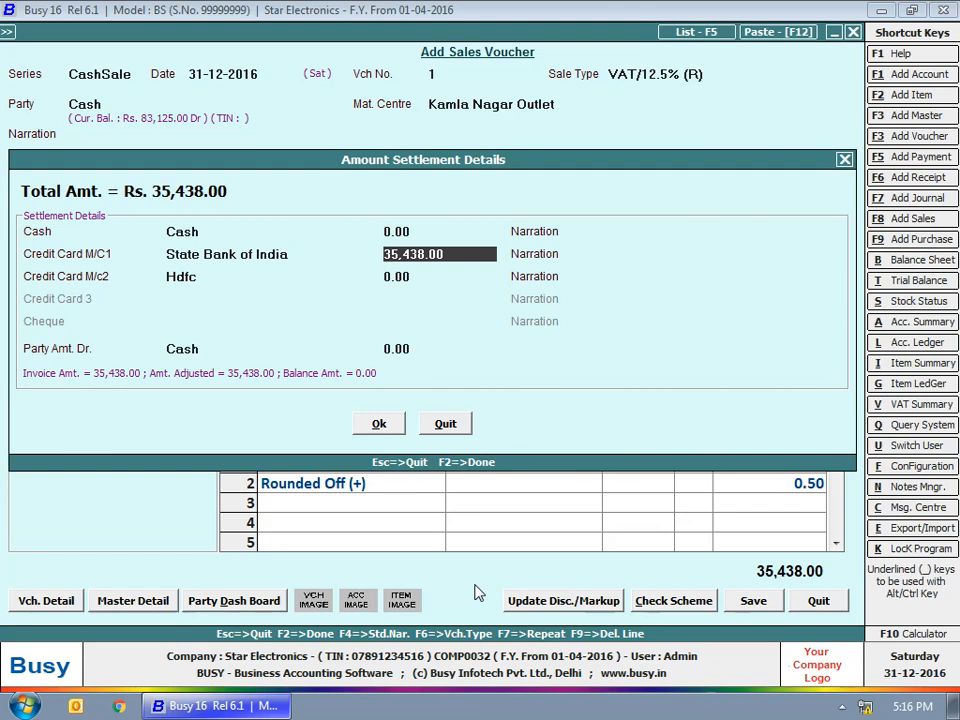
{"action": "key", "text": "BackSpace"}
{"action": "key", "text": "Return"}
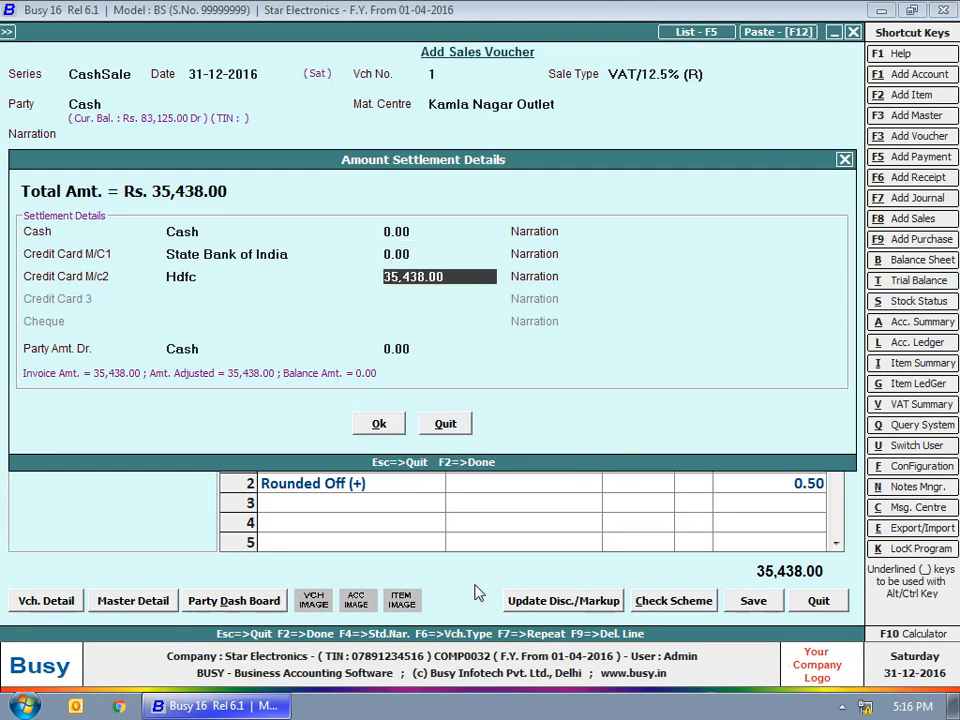
{"action": "key", "text": "Return"}
{"action": "key", "text": "Return"}
{"action": "key", "text": "Return"}
{"action": "key", "text": "Return"}
Confirm the sales voucher and preview its inventory voucher printout
{"action": "key", "text": "n"}
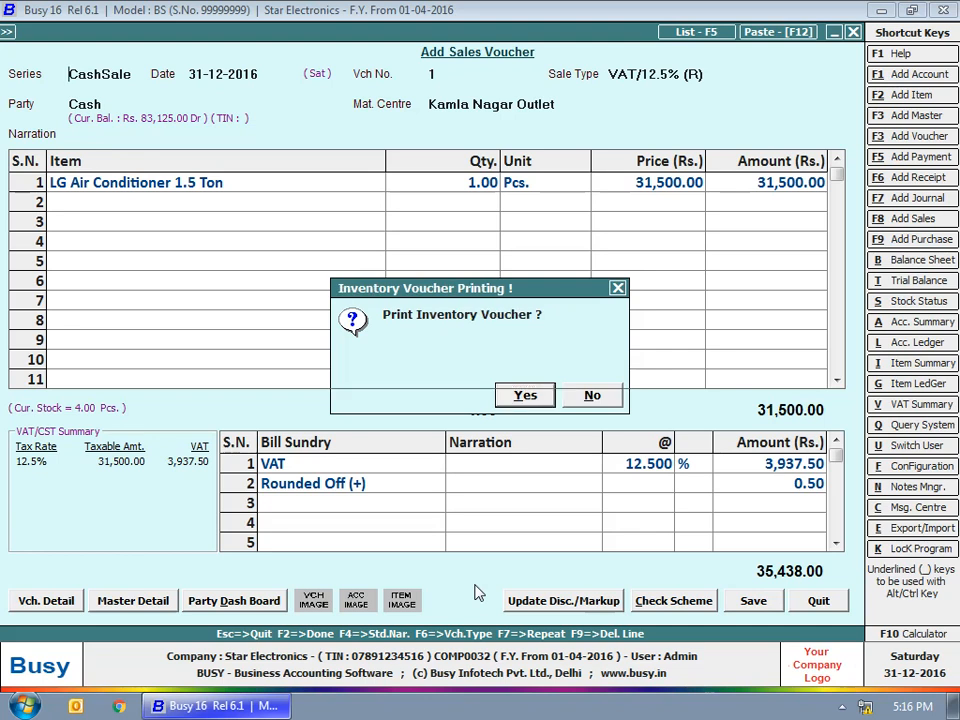
{"action": "key", "text": "y"}
{"action": "key", "text": "Return"}
{"action": "key", "text": "Right"}
{"action": "key", "text": "Return"}
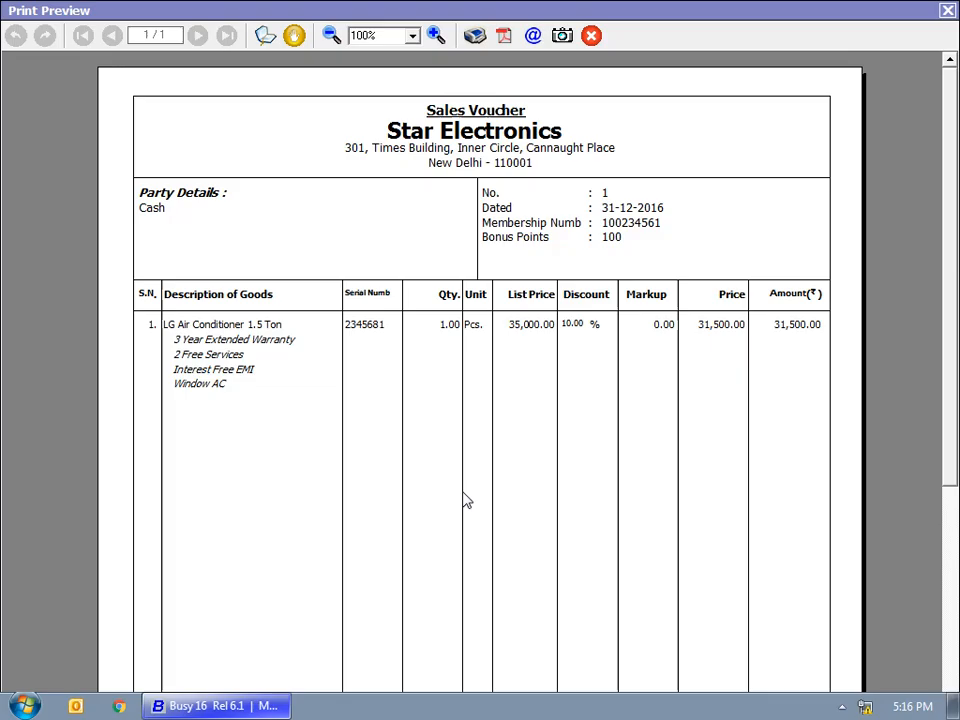
{"action": "key", "text": "Escape"}
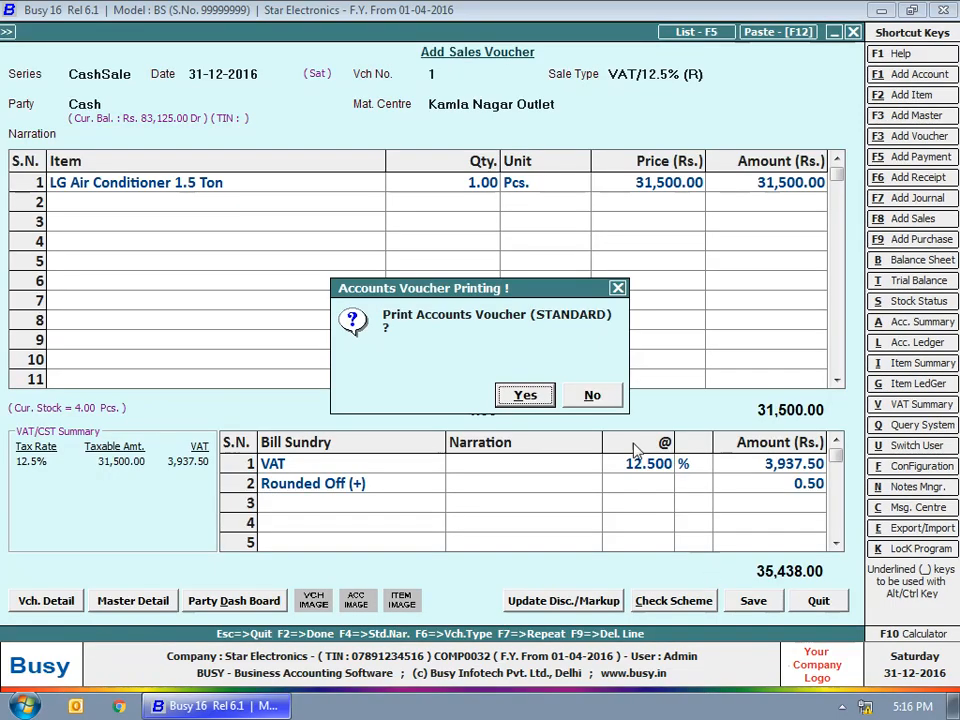
Preview the accounts voucher printout, skip barcode printing and close the voucher
{"action": "left_click", "coordinate": [523, 395]}
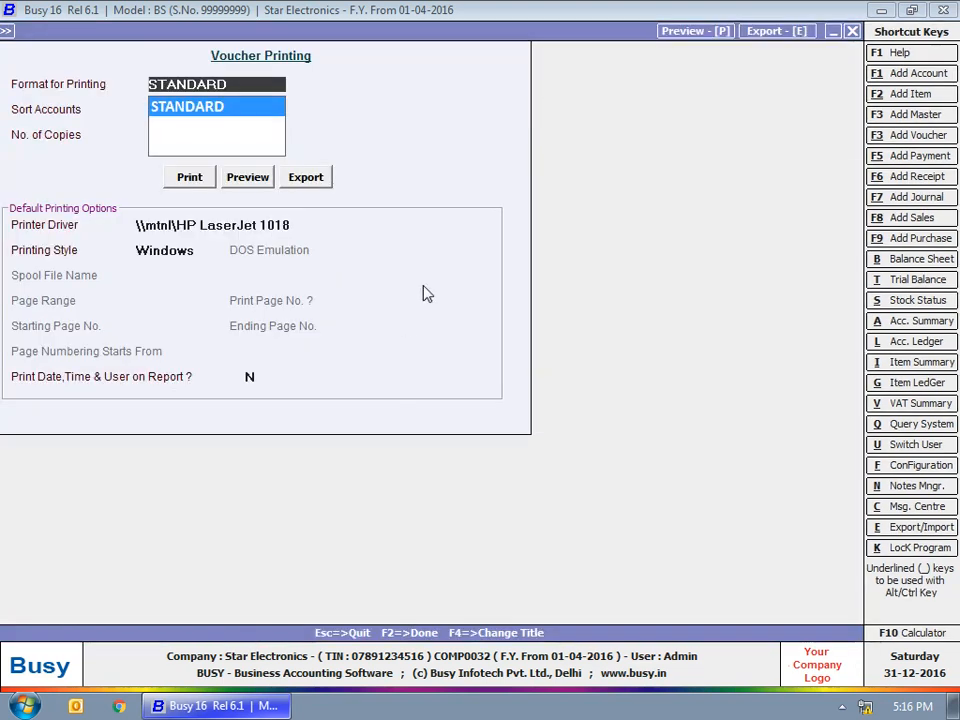
{"action": "left_click", "coordinate": [225, 178]}
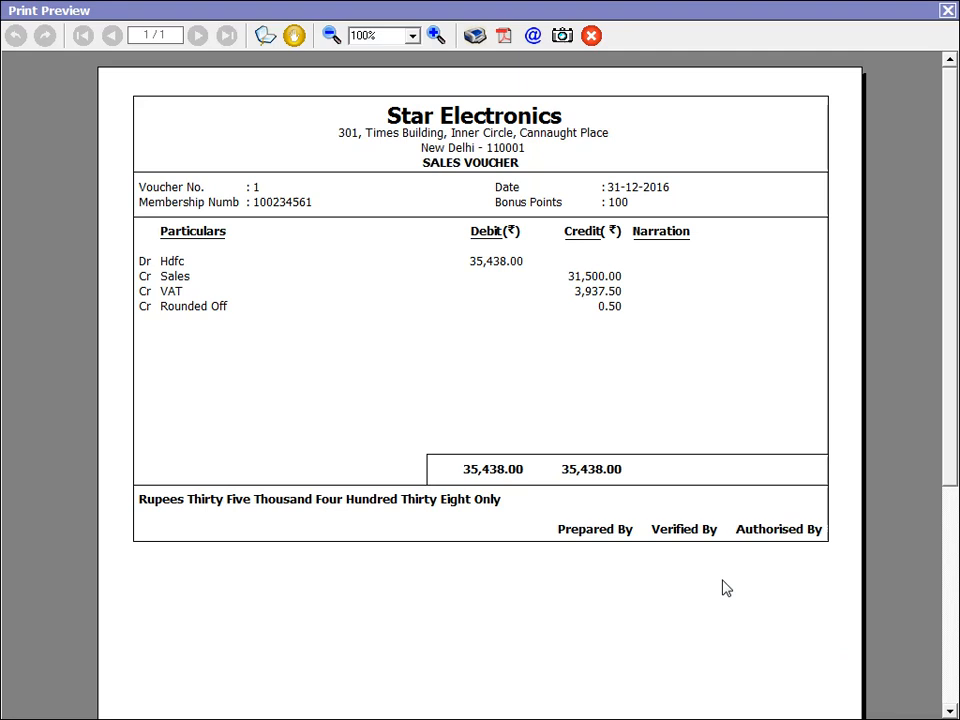
{"action": "key", "text": "Escape"}
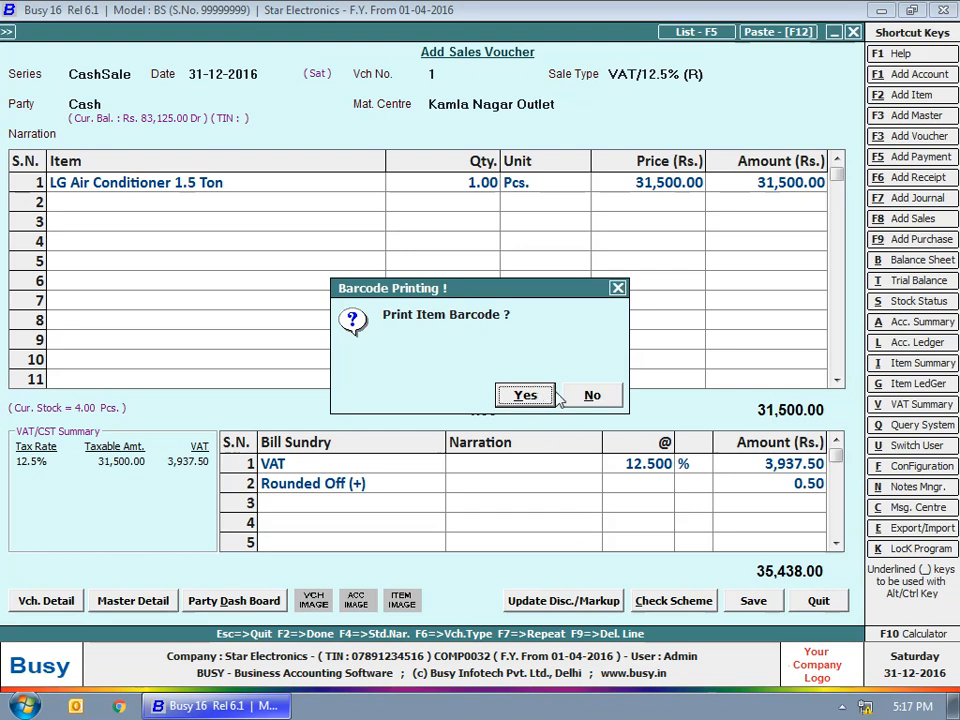
{"action": "key", "text": "Escape"}
{"action": "key", "text": "Escape"}
{"action": "key", "text": "Escape"}
{"action": "key", "text": "Escape"}
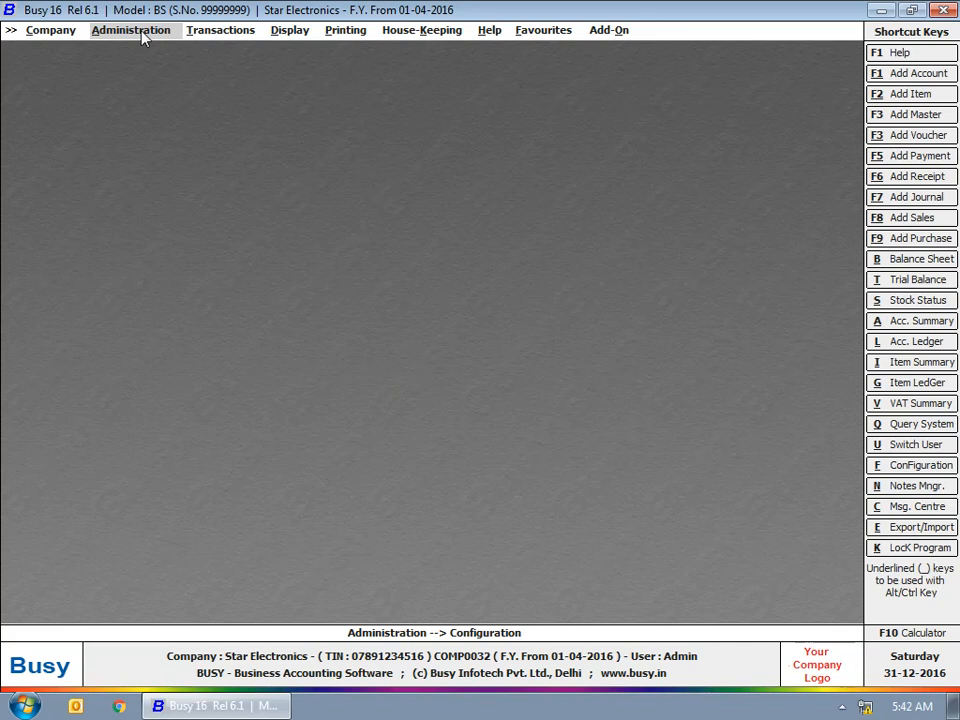
{"action": "left_click", "coordinate": [142, 33]}
From Administration > Configuration > Vouchers Configuration, open the Multiple Series Creation window
{"action": "left_click", "coordinate": [137, 67]}
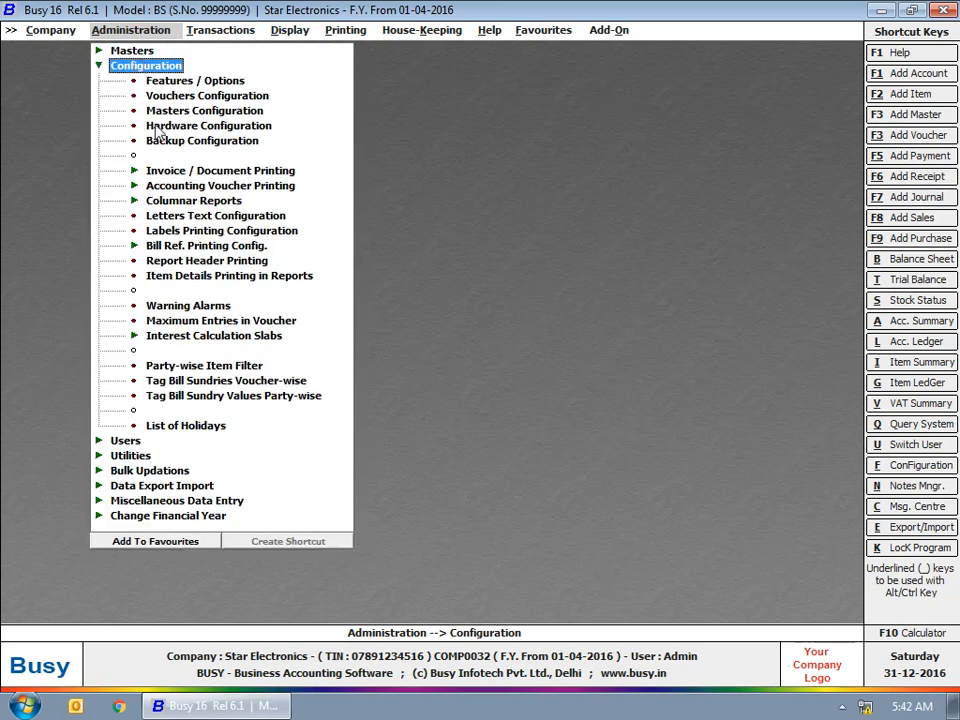
{"action": "left_click", "coordinate": [193, 96]}
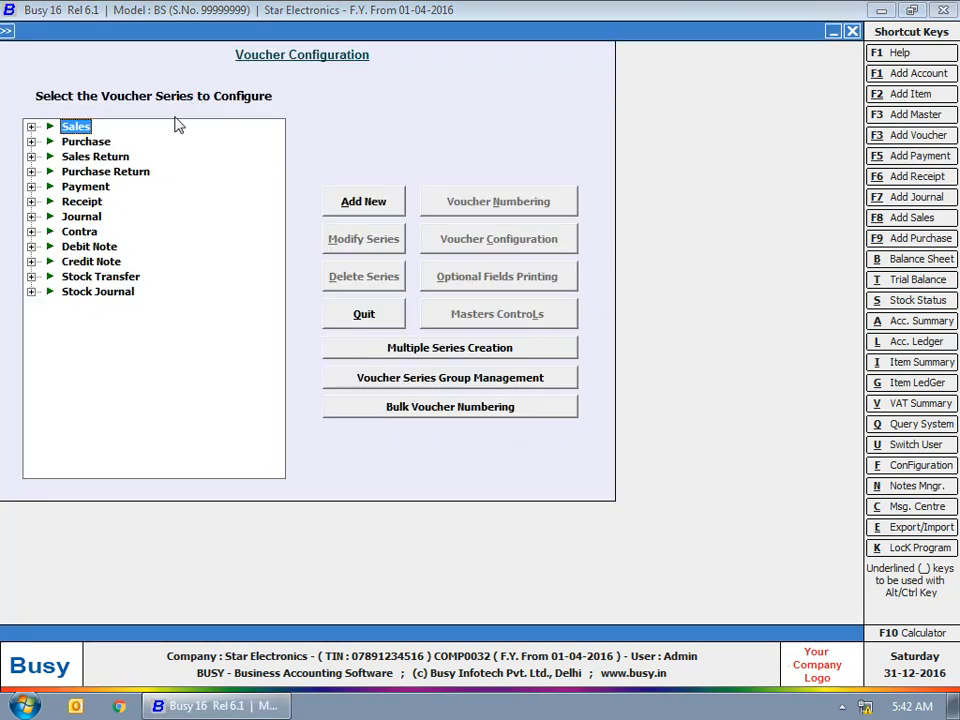
{"action": "left_click", "coordinate": [31, 127]}
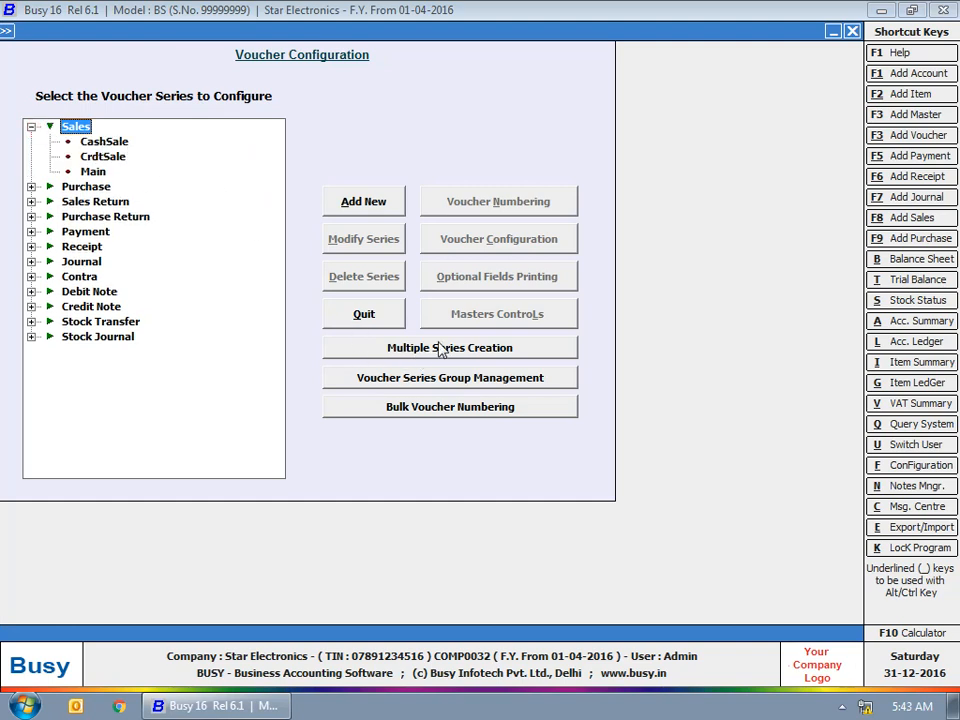
{"action": "left_click", "coordinate": [31, 127]}
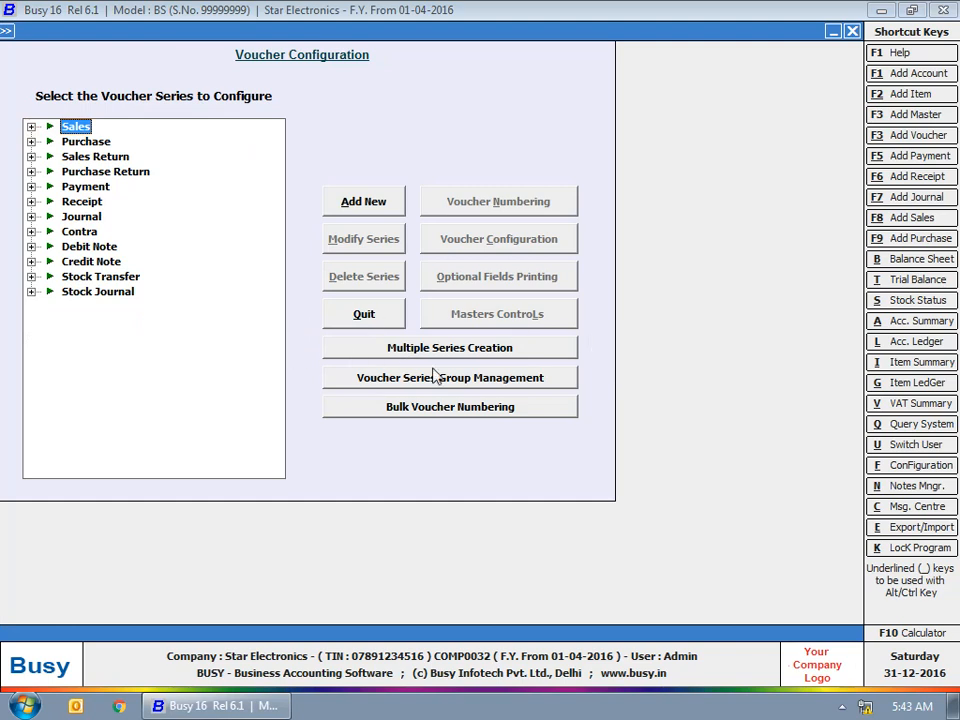
{"action": "left_click", "coordinate": [478, 358]}
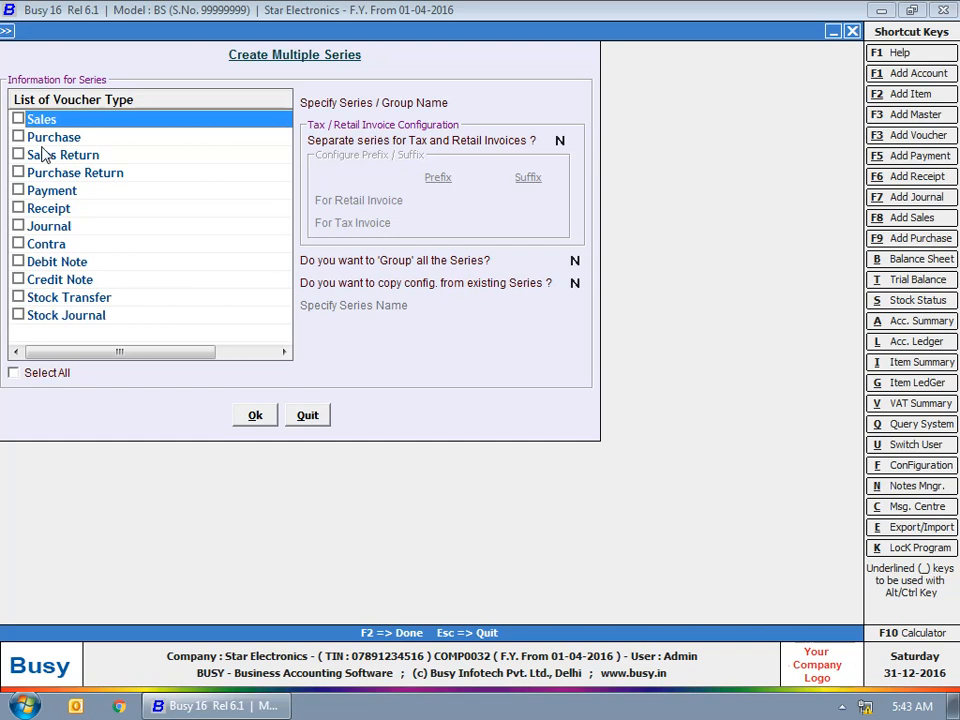
Select Sales, Purchase, Sales Return and Purchase Return and name the series CrdtSale
{"action": "left_click", "coordinate": [19, 120]}
{"action": "left_click", "coordinate": [18, 138]}
{"action": "left_click", "coordinate": [18, 156]}
{"action": "left_click", "coordinate": [18, 172]}
{"action": "left_click", "coordinate": [520, 103]}
{"action": "type", "text": "C"}
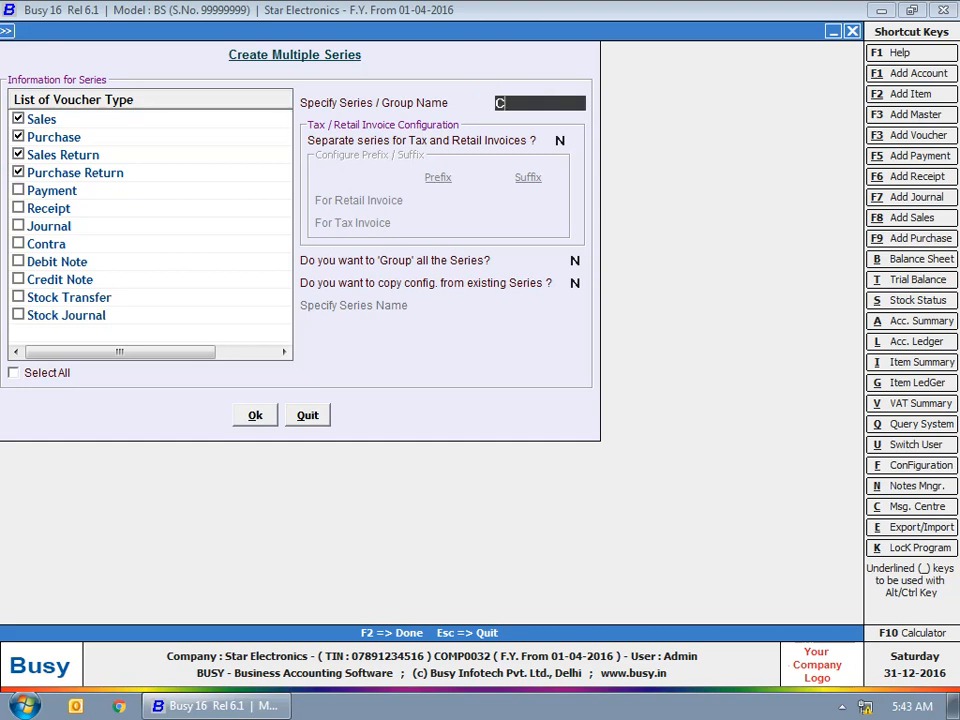
{"action": "type", "text": "rdtSale"}
{"action": "left_click", "coordinate": [562, 141]}
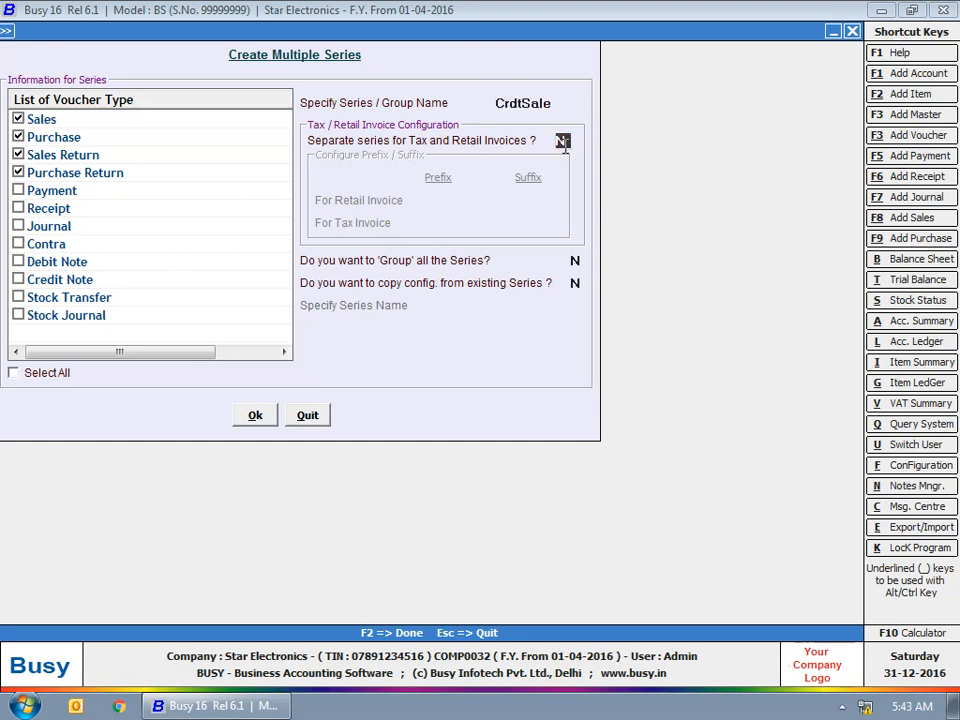
Enable separate retail and tax series with suffixes R and T, ungrouped, and create them
{"action": "type", "text": "Y"}
{"action": "key", "text": "Return"}
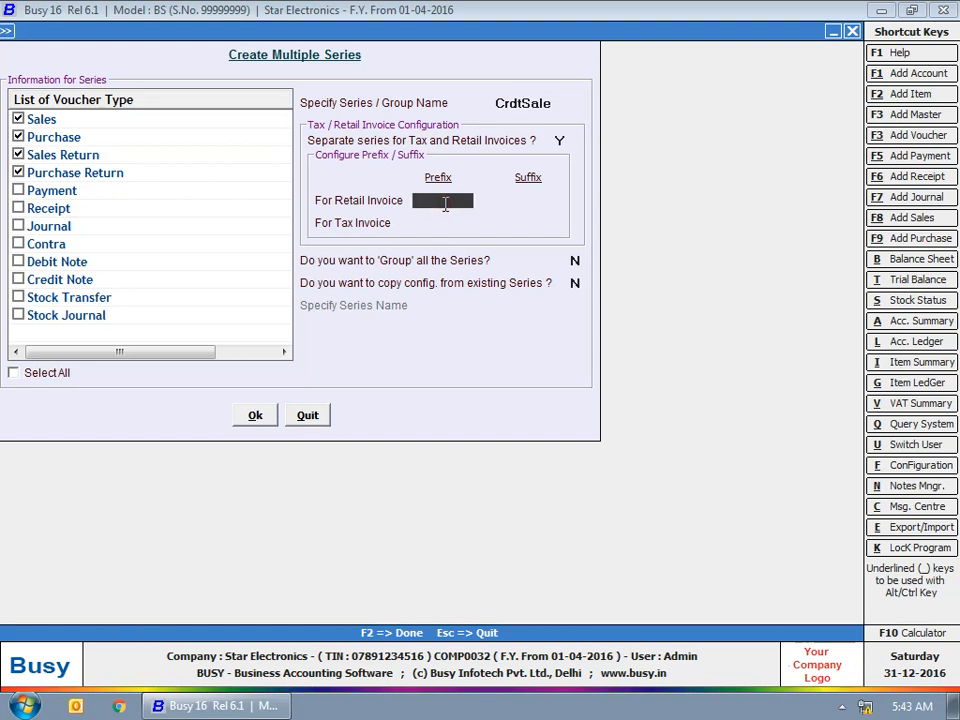
{"action": "key", "text": "Return"}
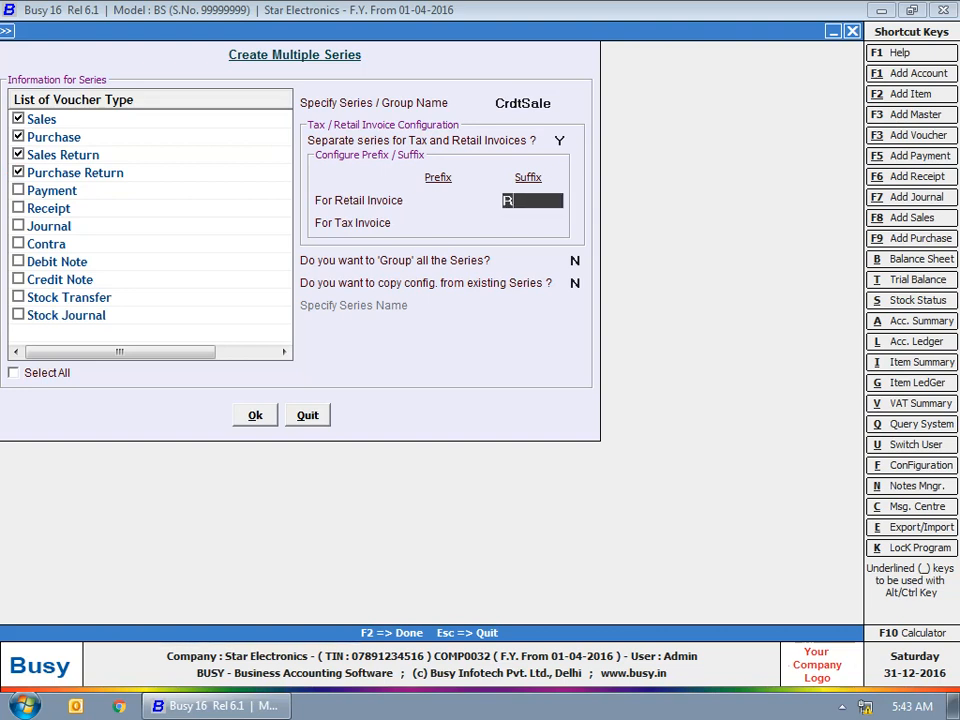
{"action": "type", "text": "R"}
{"action": "key", "text": "Return"}
{"action": "key", "text": "Return"}
{"action": "type", "text": "T"}
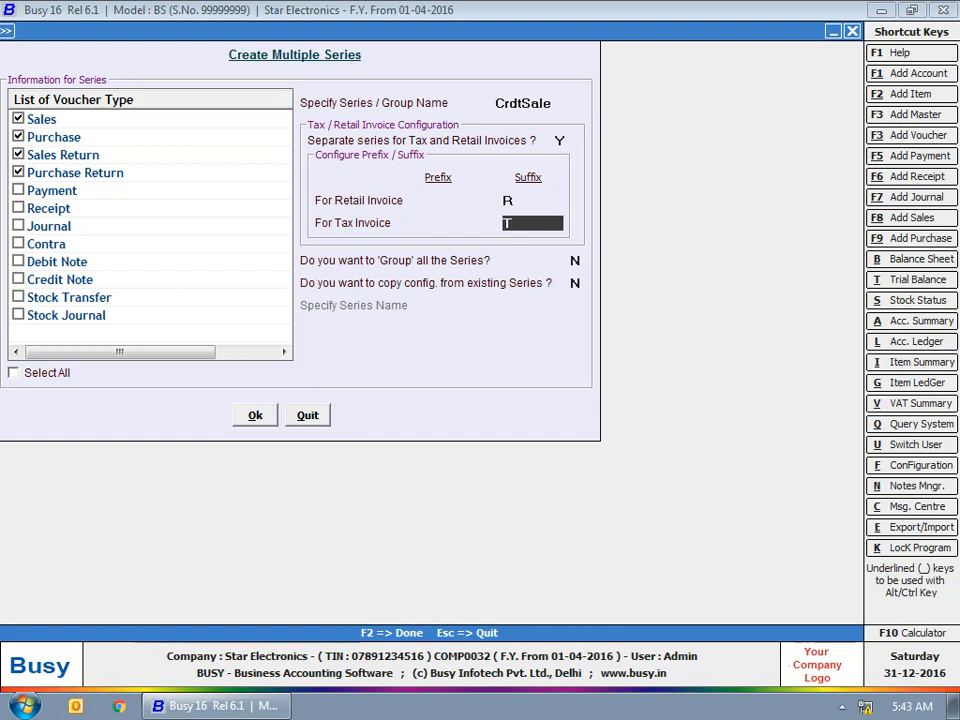
{"action": "key", "text": "Return"}
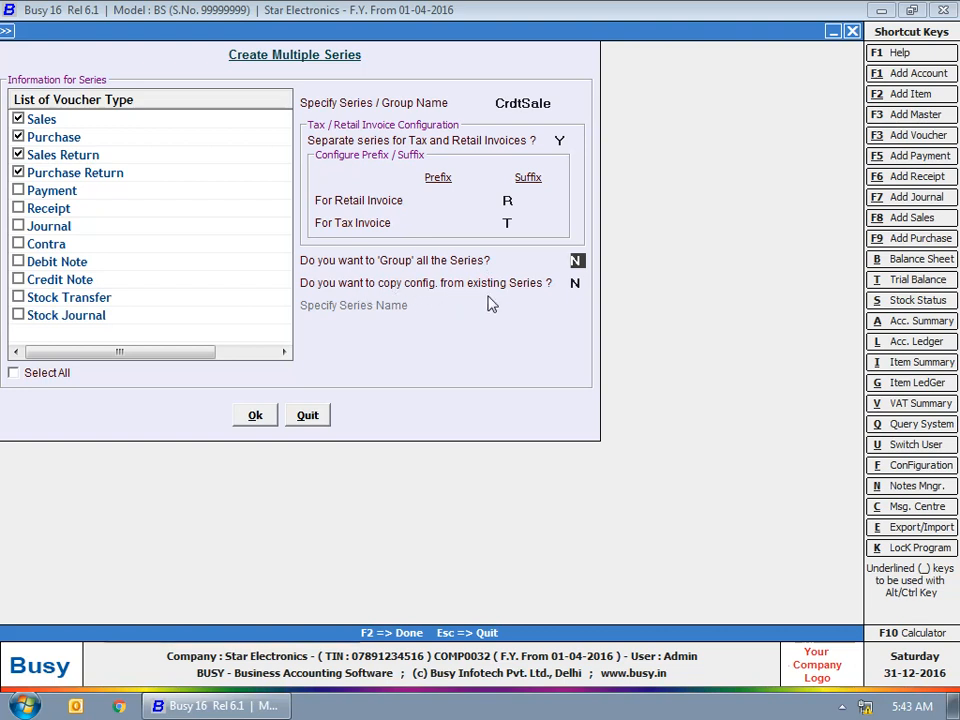
{"action": "key", "text": "Return"}
{"action": "left_click", "coordinate": [255, 417]}
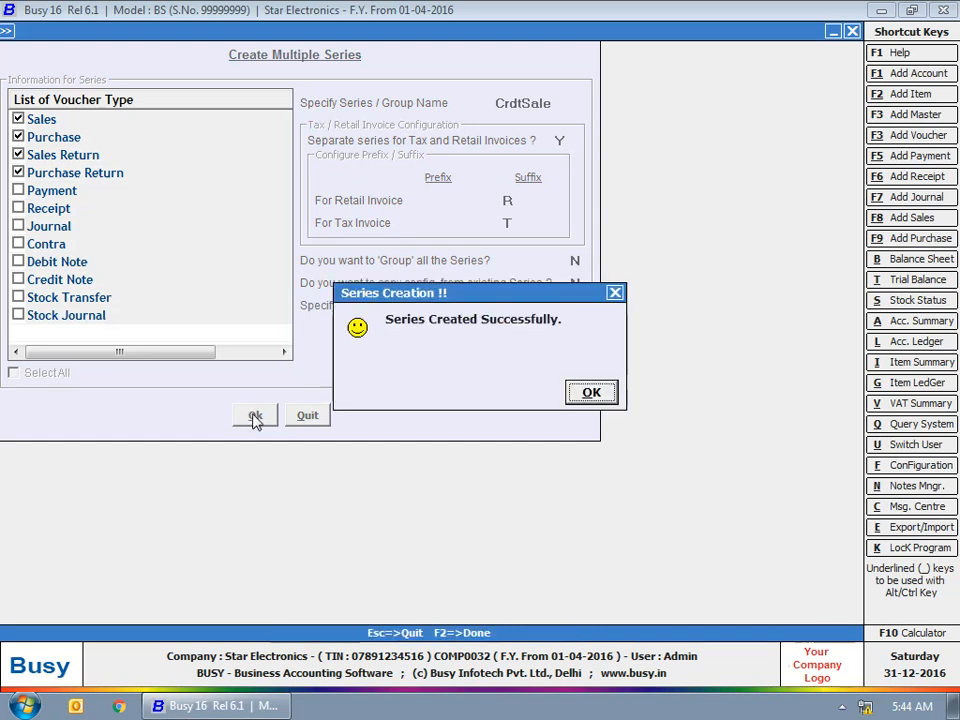
{"action": "left_click", "coordinate": [600, 393]}
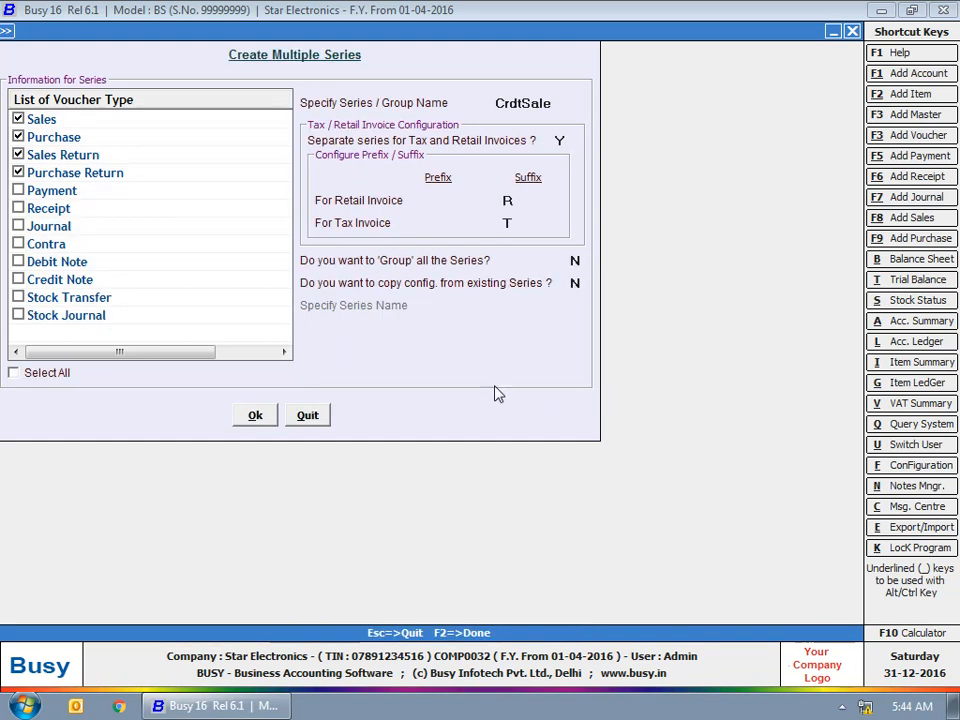
{"action": "key", "text": "Escape"}
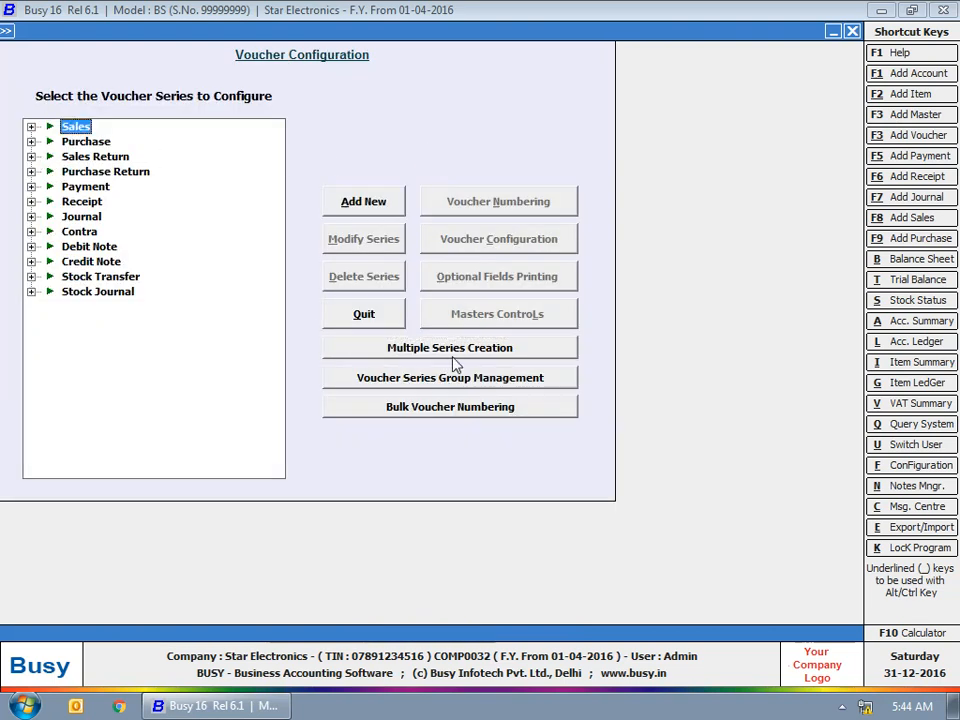
Check that CrdtSaleR and CrdtSaleT exist under Purchase, Sales Return, Purchase Return and Sales
{"action": "key", "text": "Escape"}
{"action": "left_click", "coordinate": [217, 101]}
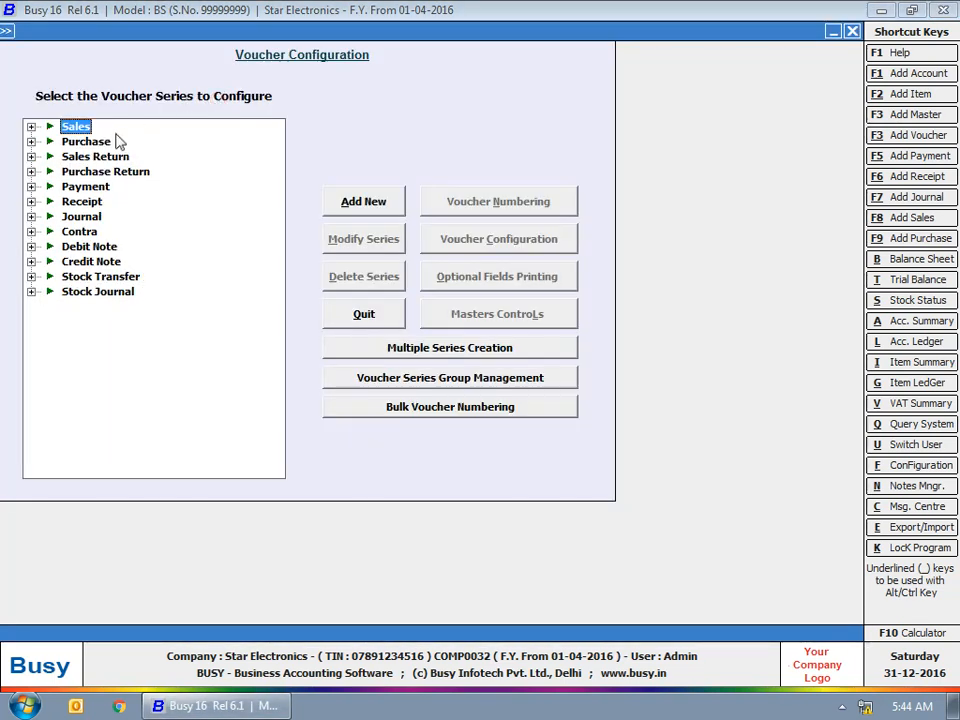
{"action": "left_click", "coordinate": [31, 141]}
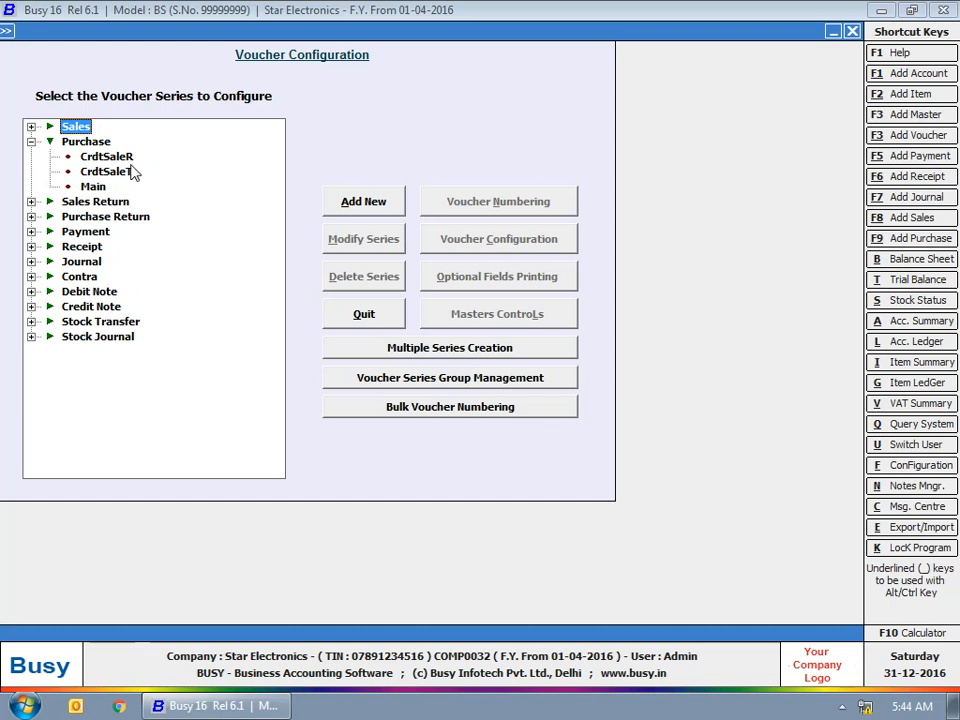
{"action": "left_click", "coordinate": [31, 201]}
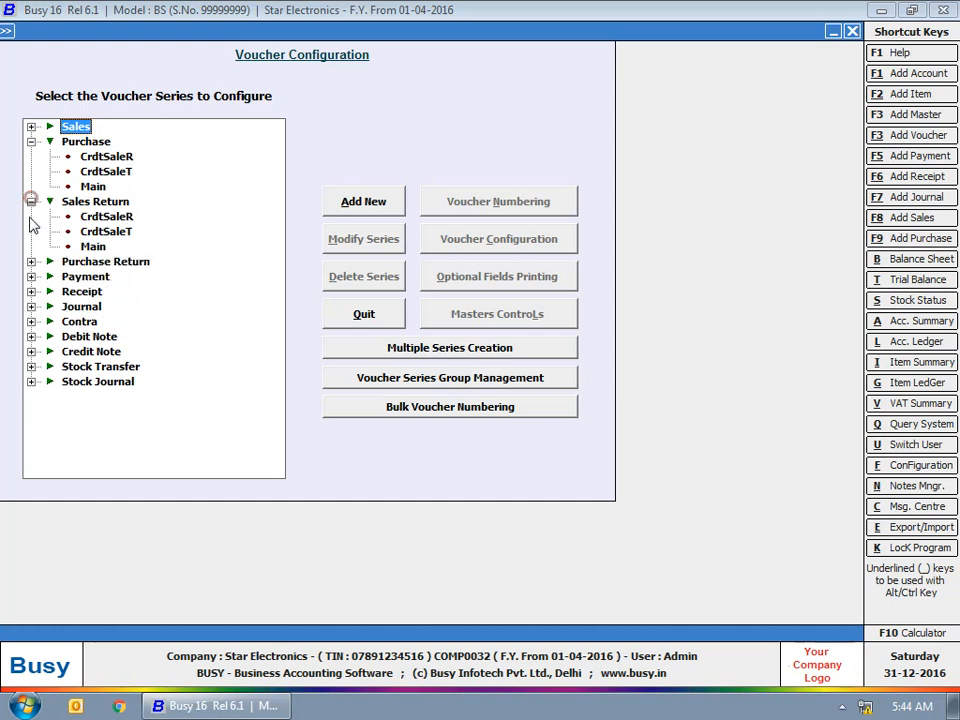
{"action": "left_click", "coordinate": [31, 261]}
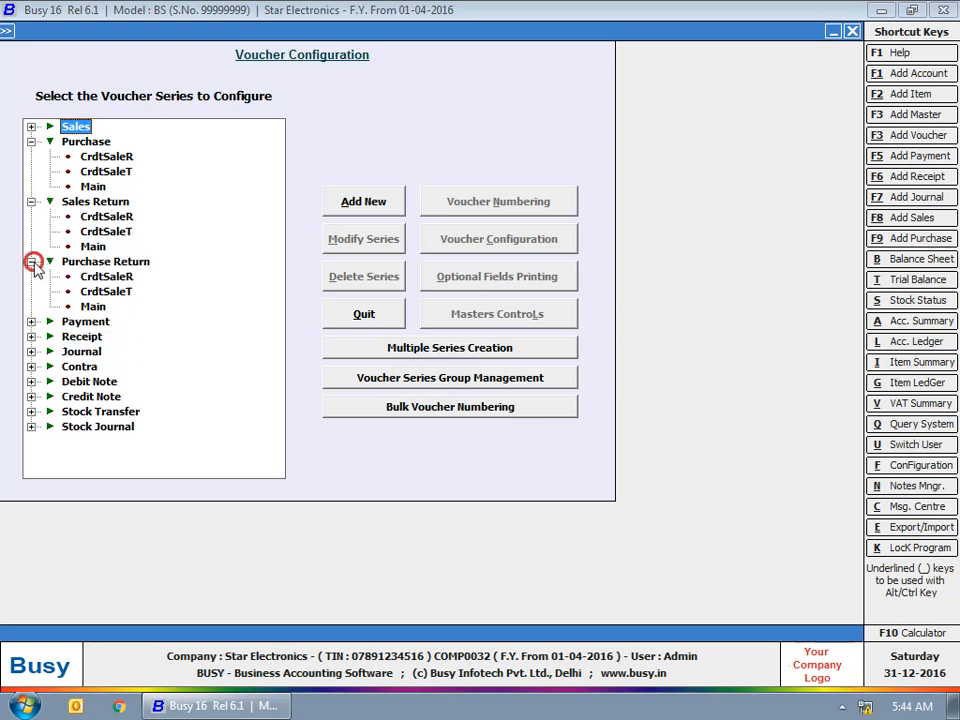
{"action": "left_click", "coordinate": [31, 126]}
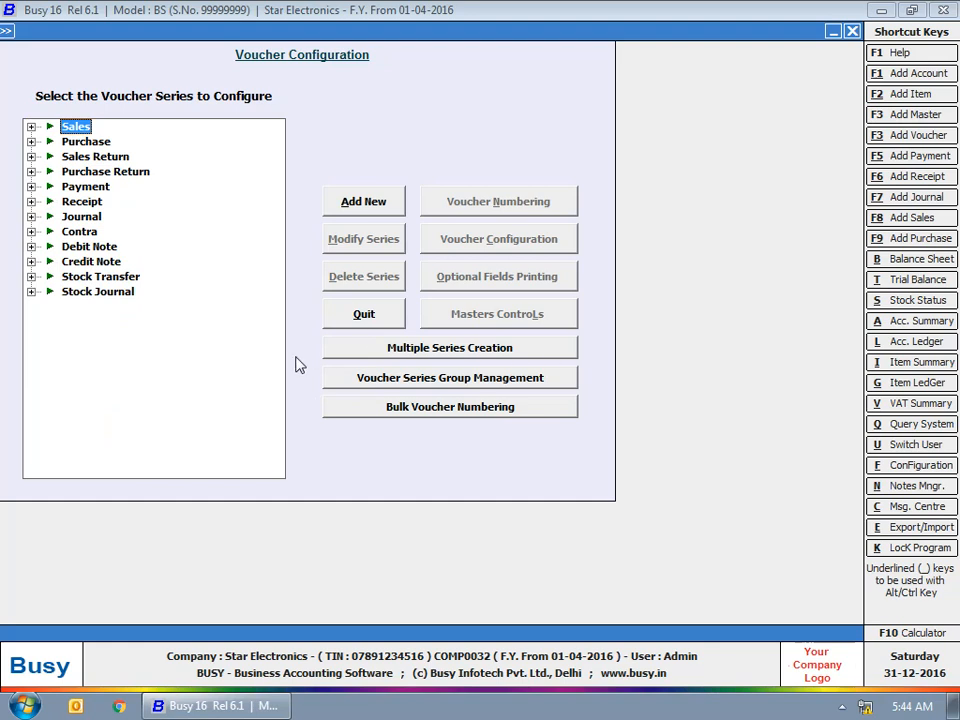
{"action": "left_click", "coordinate": [447, 381]}
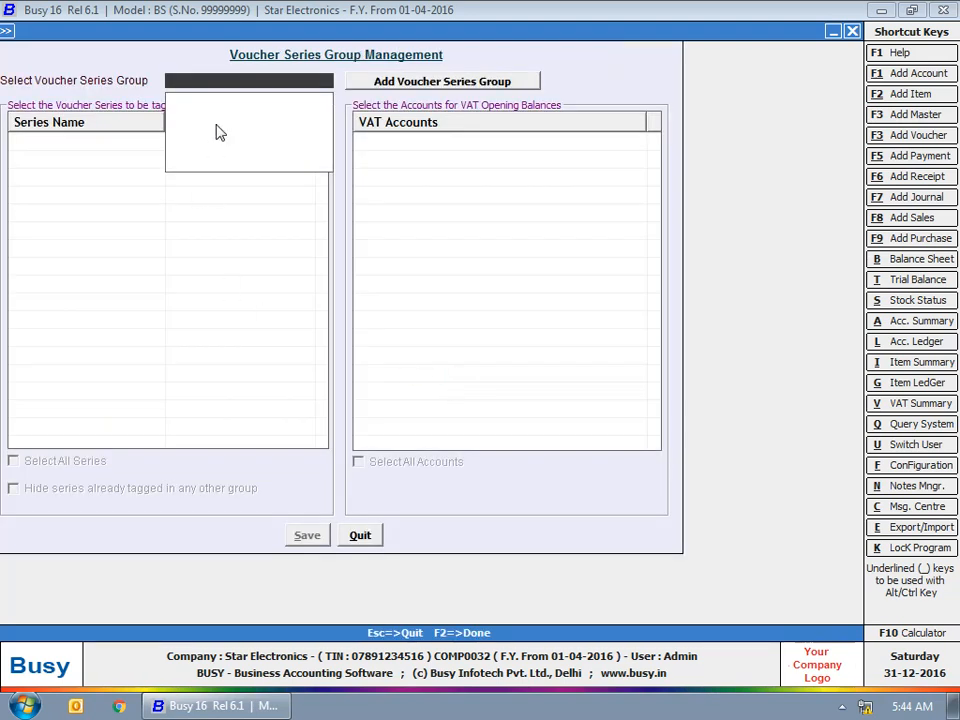
Add a new voucher series group named VAT
{"action": "left_click", "coordinate": [405, 86]}
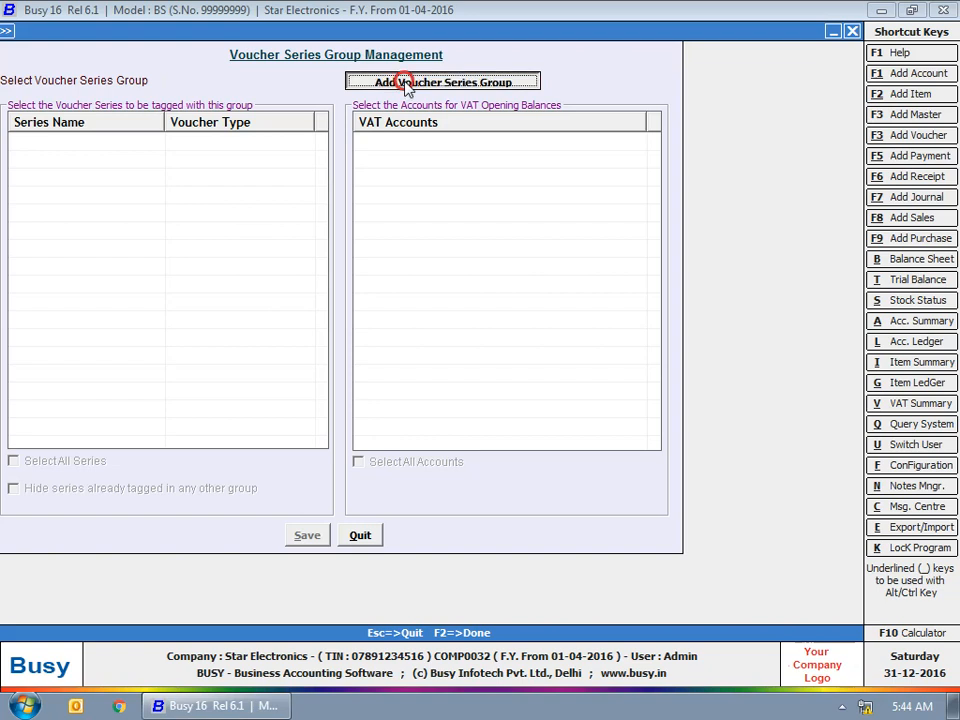
{"action": "left_click", "coordinate": [405, 84]}
{"action": "type", "text": "VAT"}
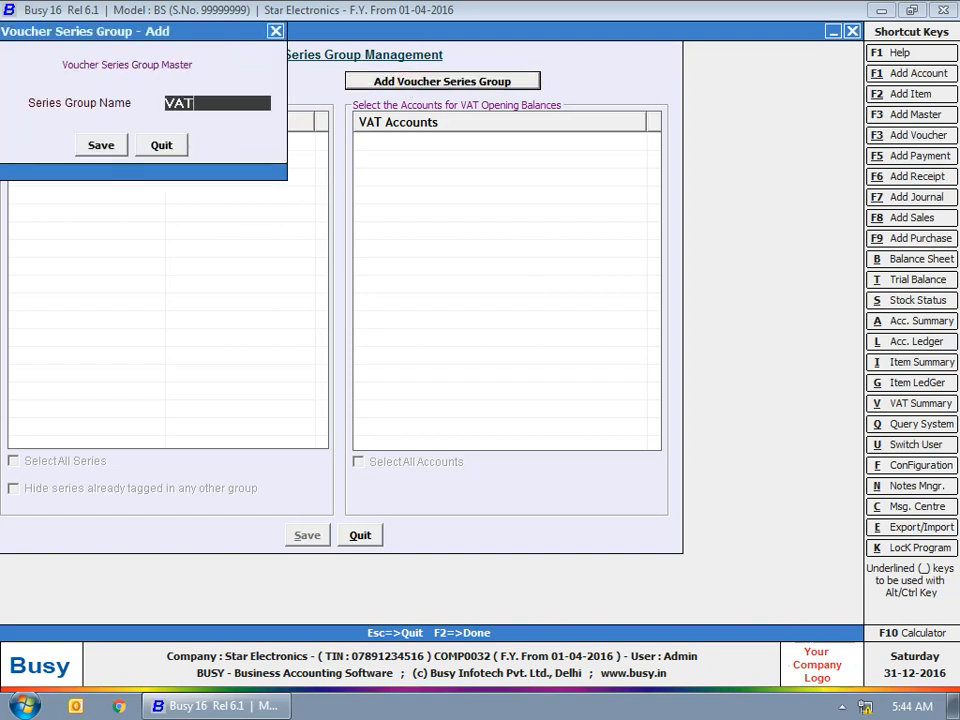
{"action": "key", "text": "Return"}
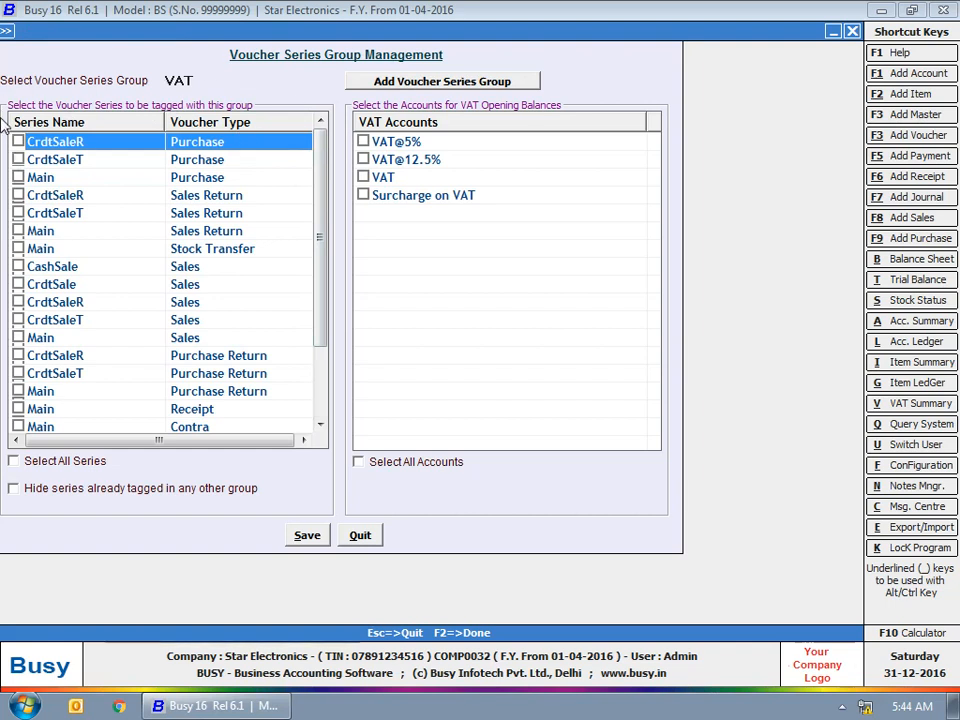
Tag the Purchase, Sales Return and Sales CrdtSaleT and Main series plus the VAT account, and save
{"action": "left_click", "coordinate": [18, 159]}
{"action": "left_click", "coordinate": [18, 213]}
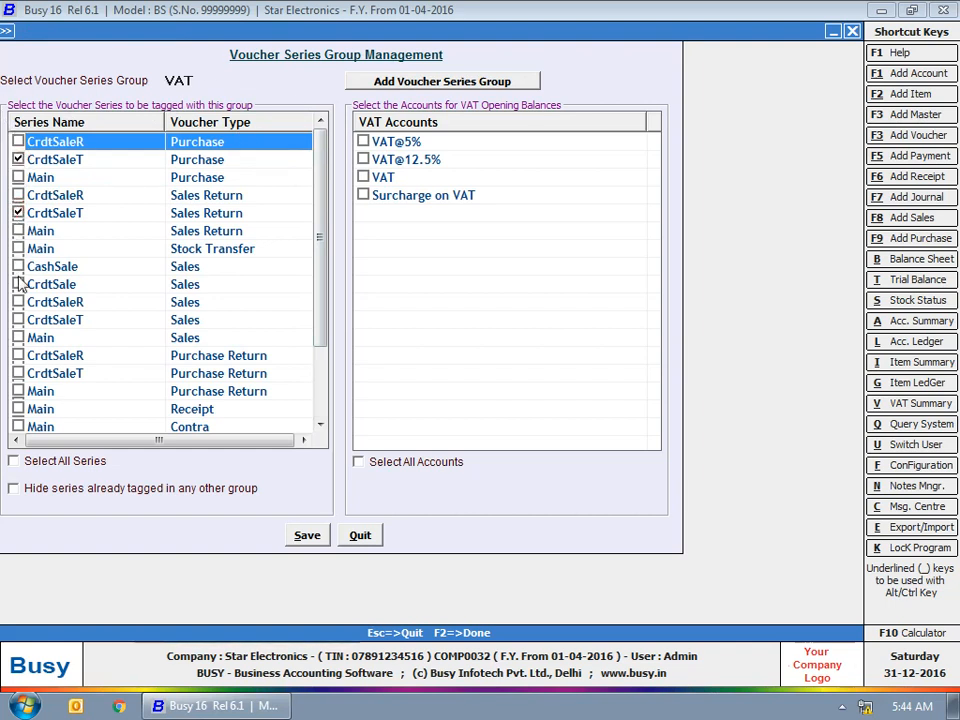
{"action": "left_click", "coordinate": [18, 177]}
{"action": "left_click", "coordinate": [18, 231]}
{"action": "left_click", "coordinate": [18, 320]}
{"action": "left_click", "coordinate": [18, 337]}
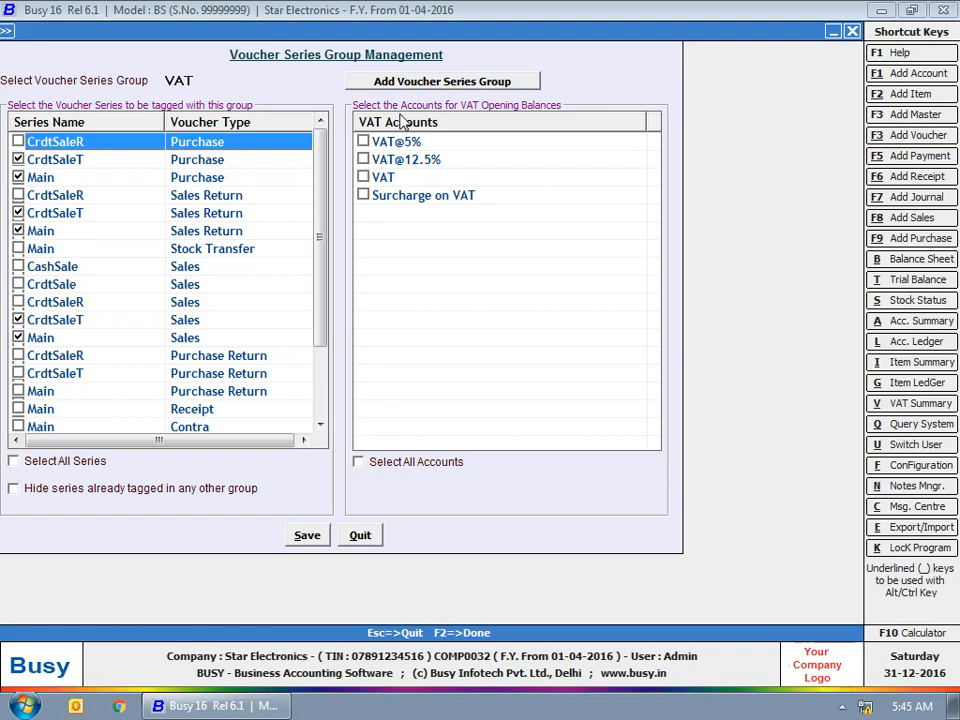
{"action": "left_click", "coordinate": [363, 177]}
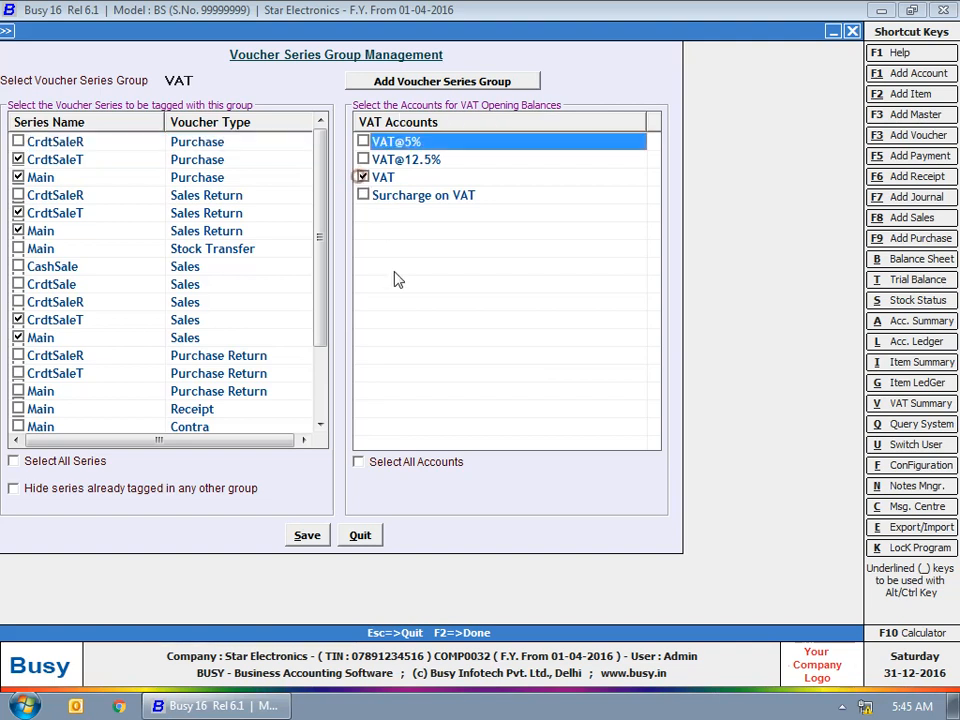
{"action": "left_click", "coordinate": [310, 540]}
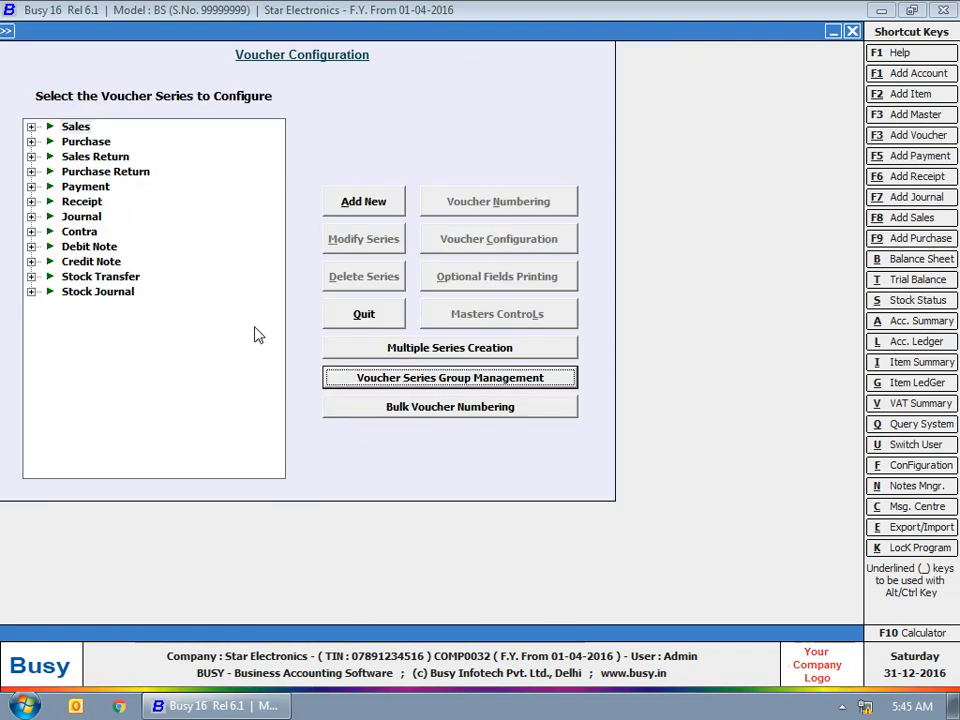
{"action": "left_click", "coordinate": [336, 434]}
{"action": "left_click", "coordinate": [597, 390]}
{"action": "left_click", "coordinate": [483, 409]}
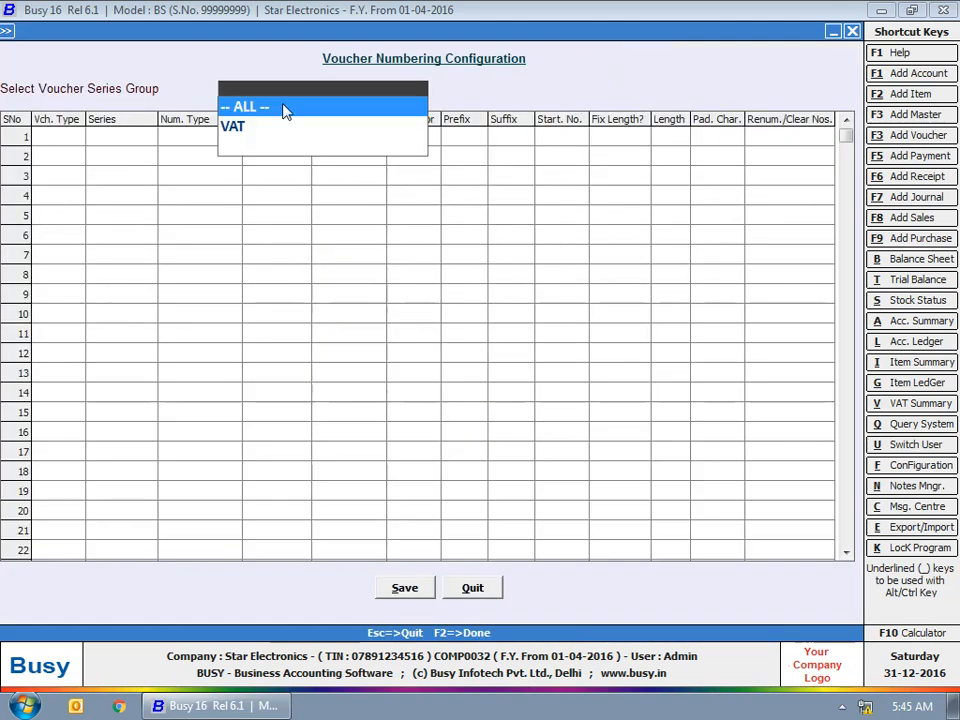
In the VAT group, make Purchase CrdtSaleT numbering Automatic, yearly, starting at 1, no prefix or suffix
{"action": "left_click", "coordinate": [248, 127]}
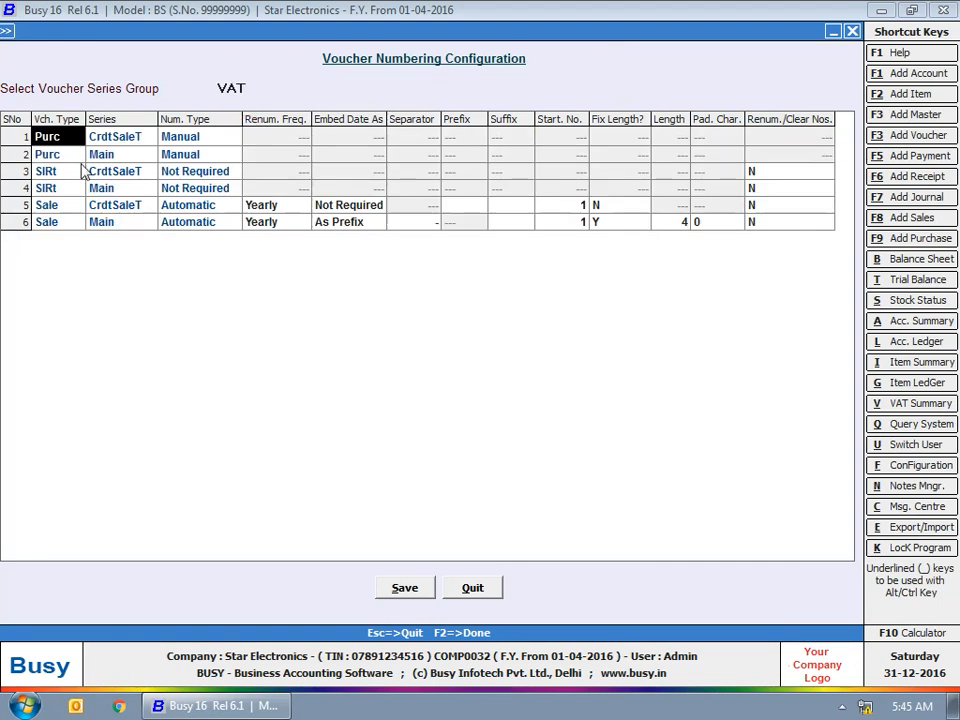
{"action": "key", "text": "Return"}
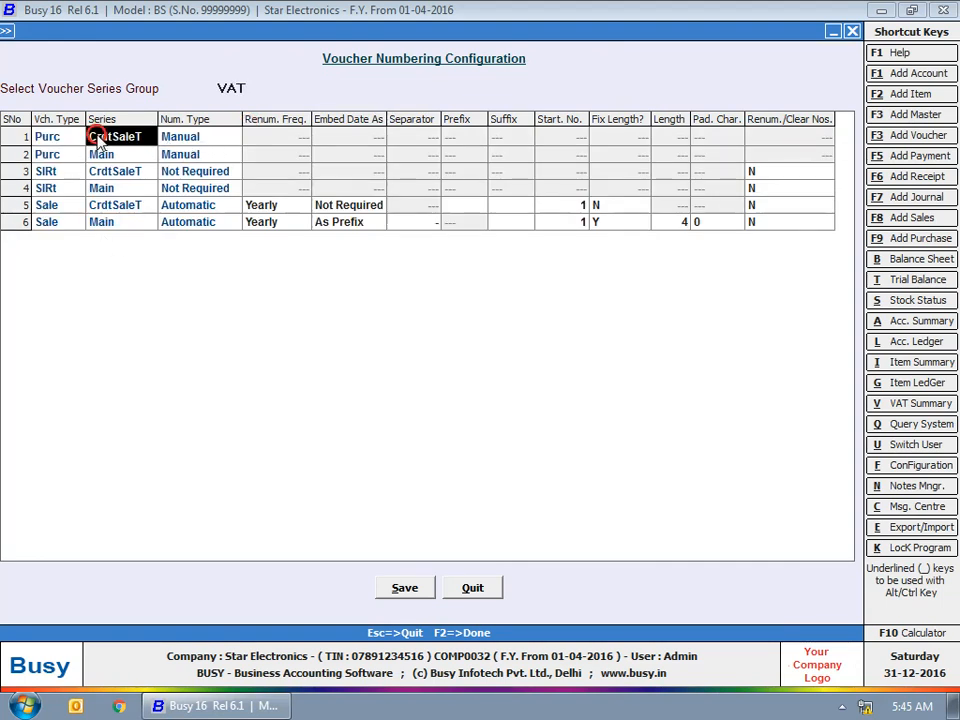
{"action": "key", "text": "Return"}
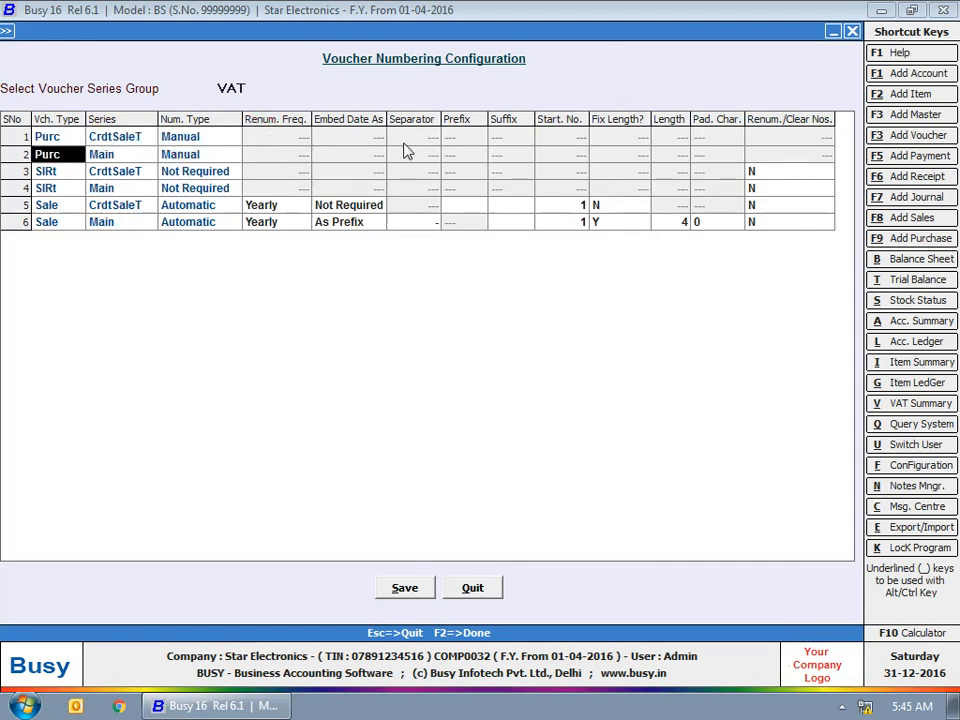
{"action": "left_click", "coordinate": [208, 135]}
{"action": "left_click", "coordinate": [200, 140]}
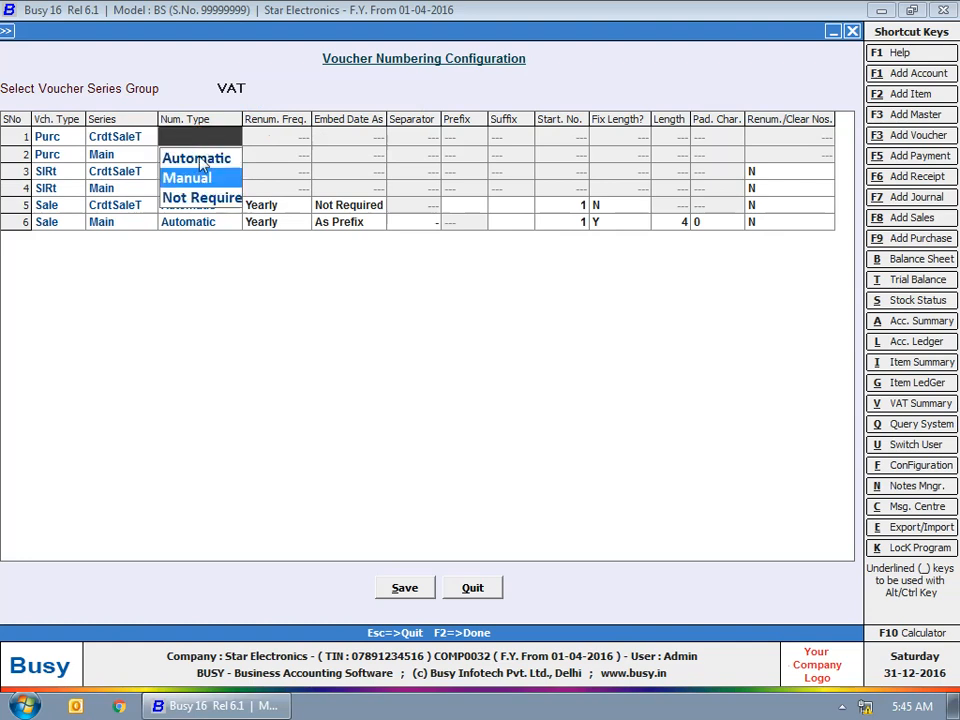
{"action": "left_click", "coordinate": [198, 158]}
{"action": "left_click", "coordinate": [262, 137]}
{"action": "left_click", "coordinate": [335, 137]}
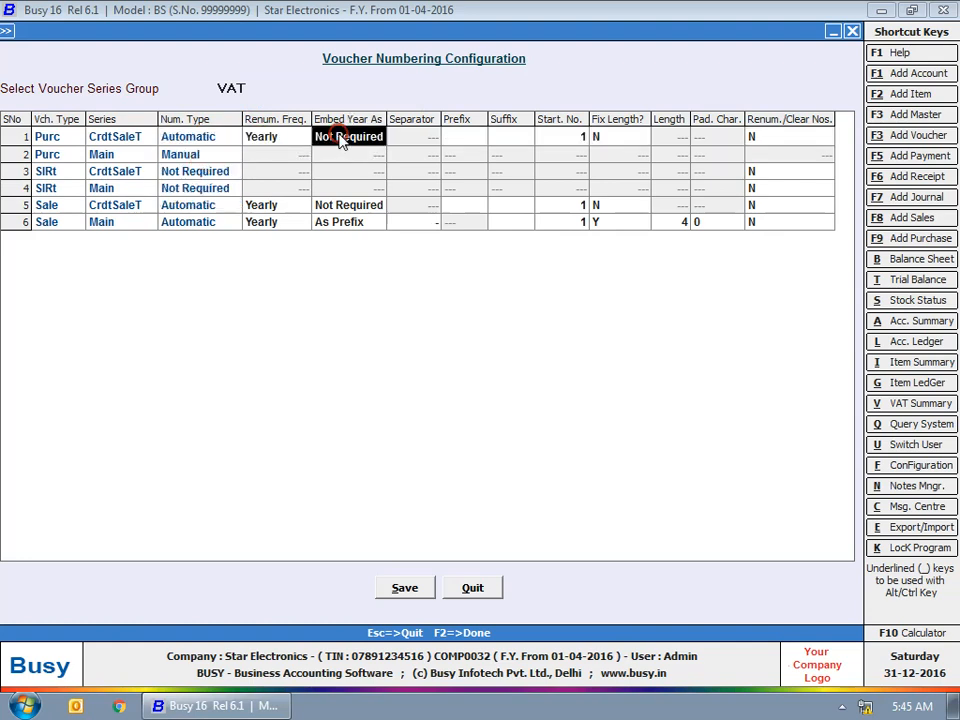
{"action": "left_click", "coordinate": [426, 136]}
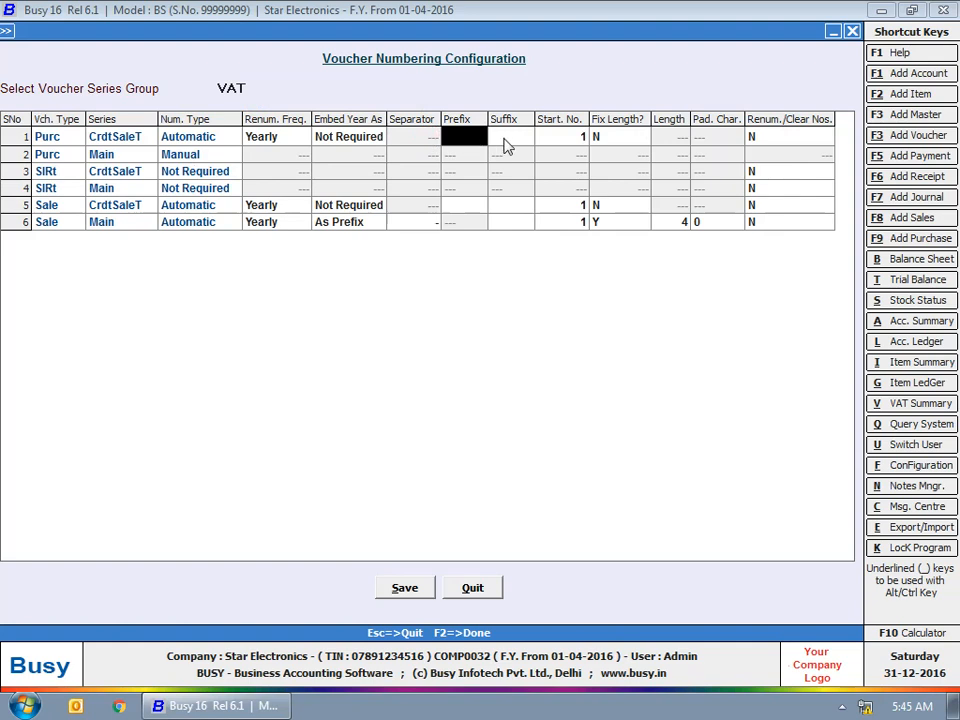
{"action": "left_click", "coordinate": [506, 138]}
{"action": "left_click", "coordinate": [567, 137]}
{"action": "left_click", "coordinate": [612, 140]}
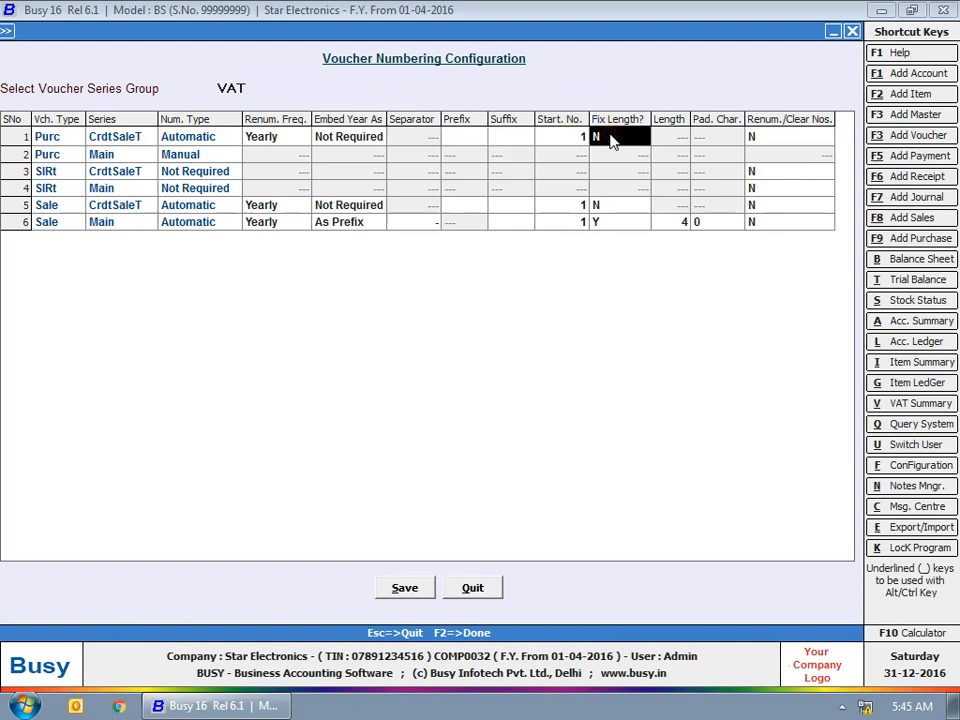
{"action": "left_click", "coordinate": [793, 134]}
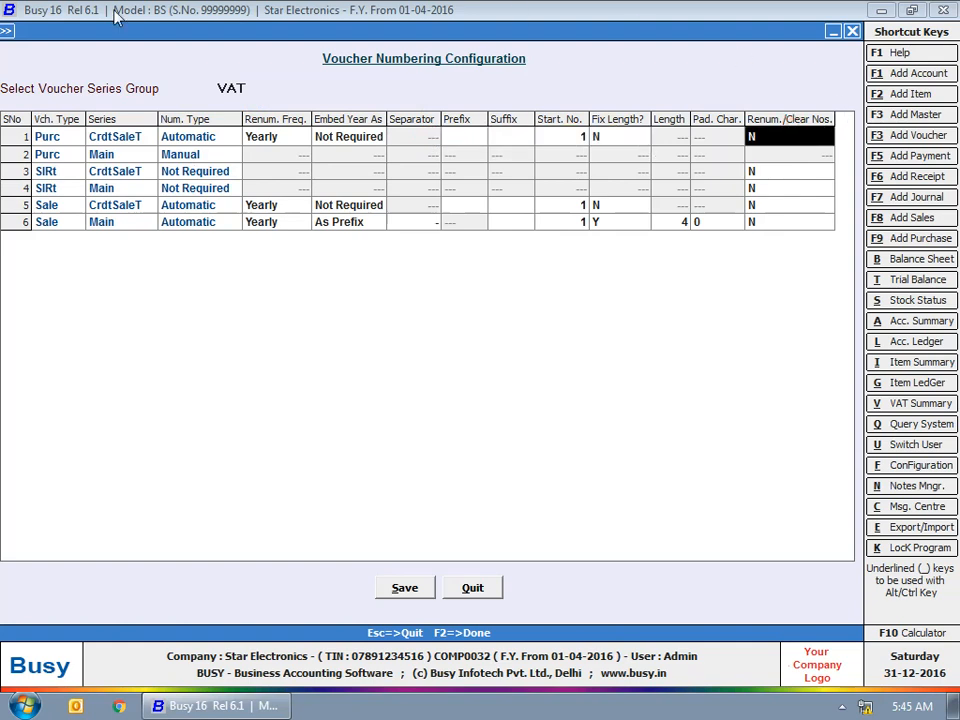
Save the voucher numbering configuration and exit the configuration screens
{"action": "left_click", "coordinate": [405, 589]}
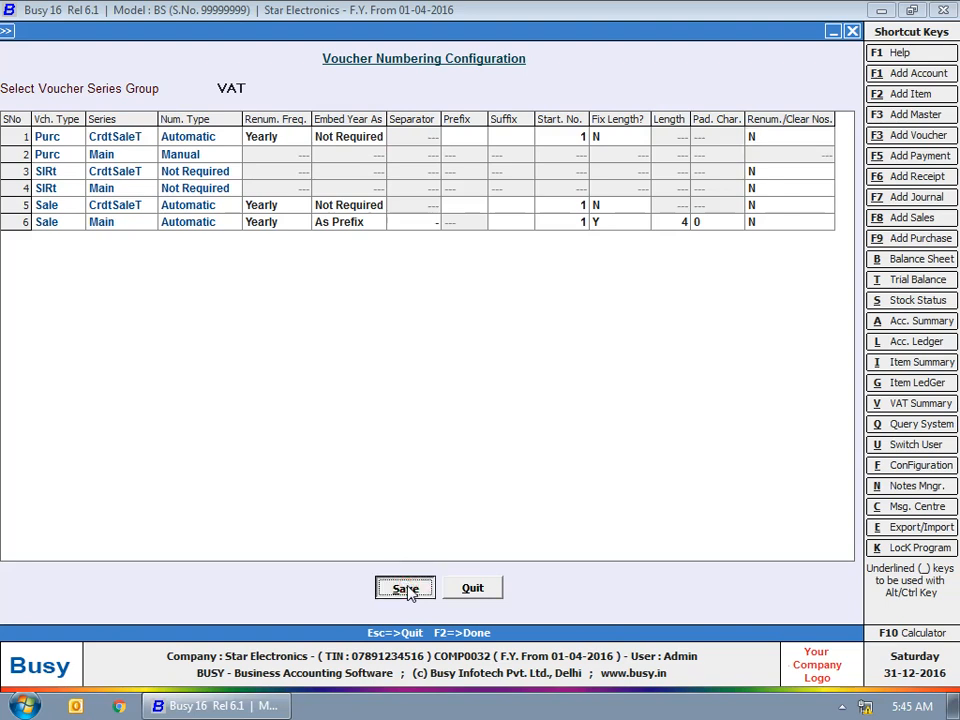
{"action": "left_click", "coordinate": [405, 589]}
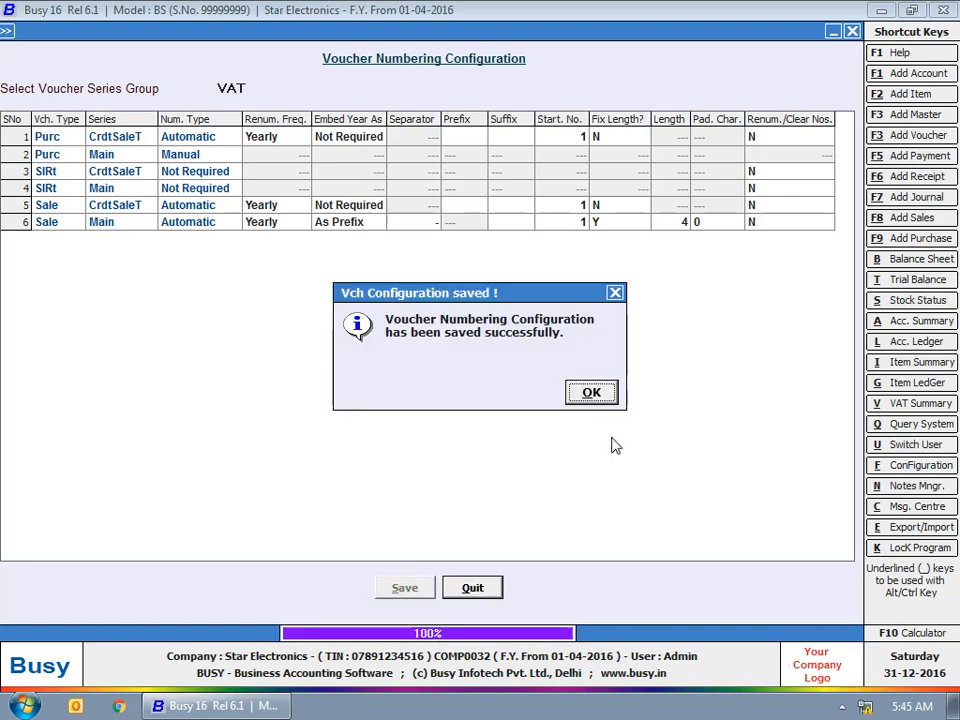
{"action": "left_click", "coordinate": [604, 392]}
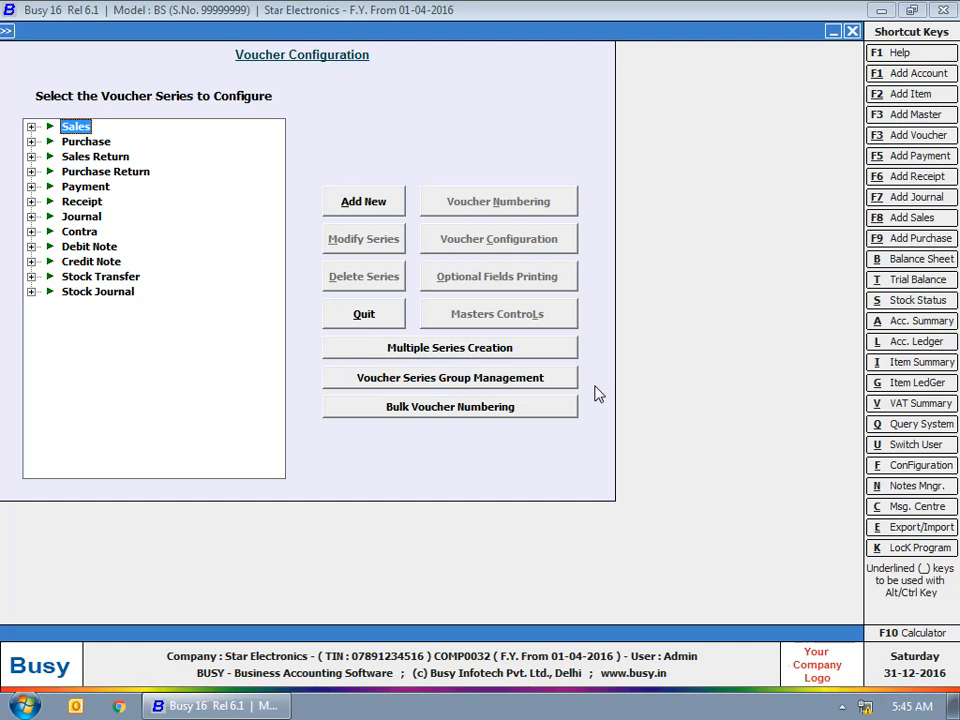
{"action": "key", "text": "Escape"}
{"action": "key", "text": "Escape"}
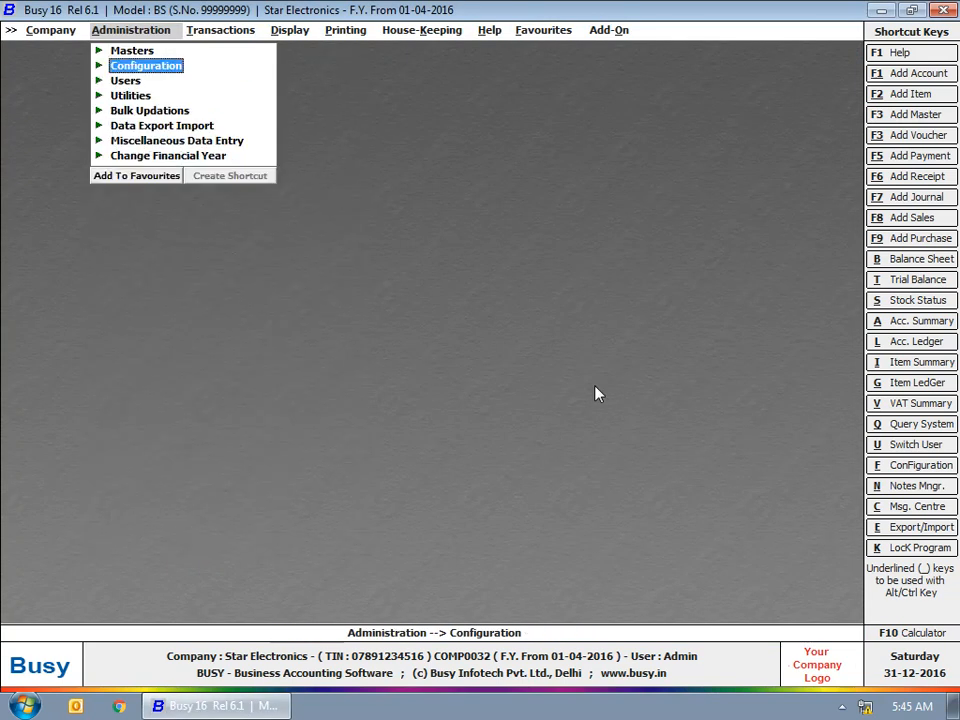
{"action": "key", "text": "Escape"}
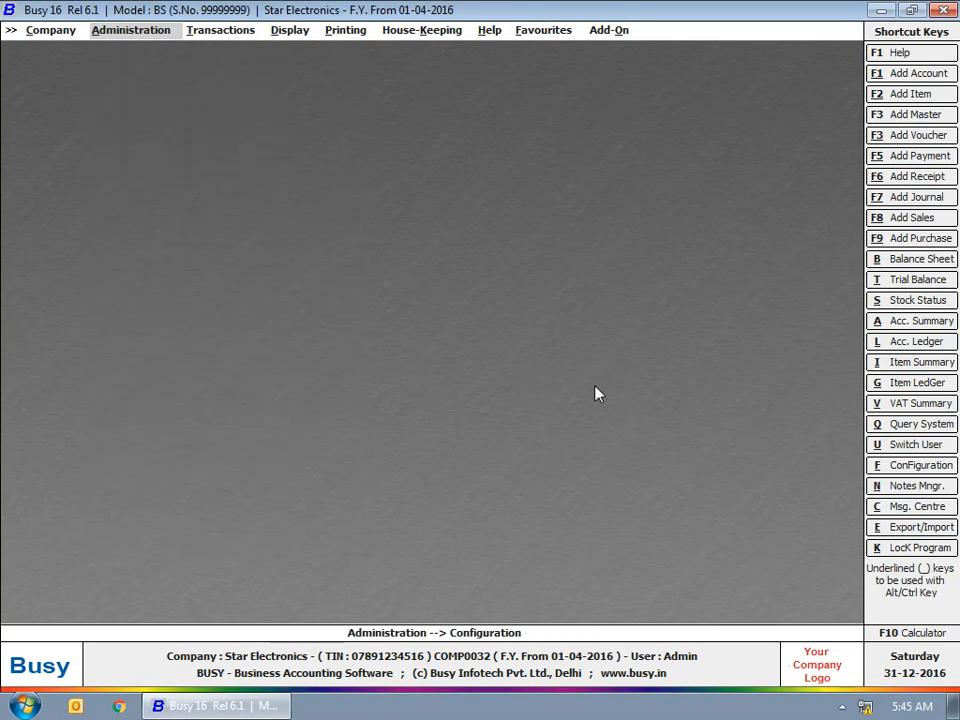